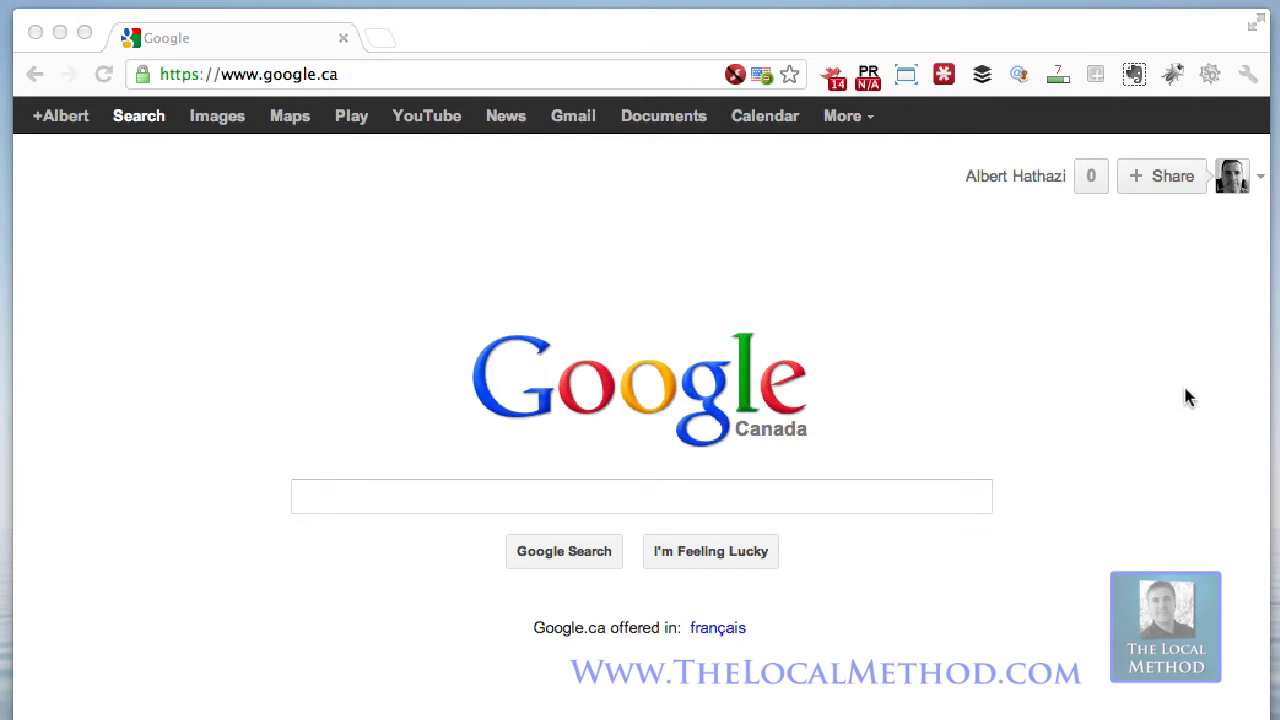
- Open the Buffer composer for the Google home page to look at it, and close it without posting
click(993, 84)
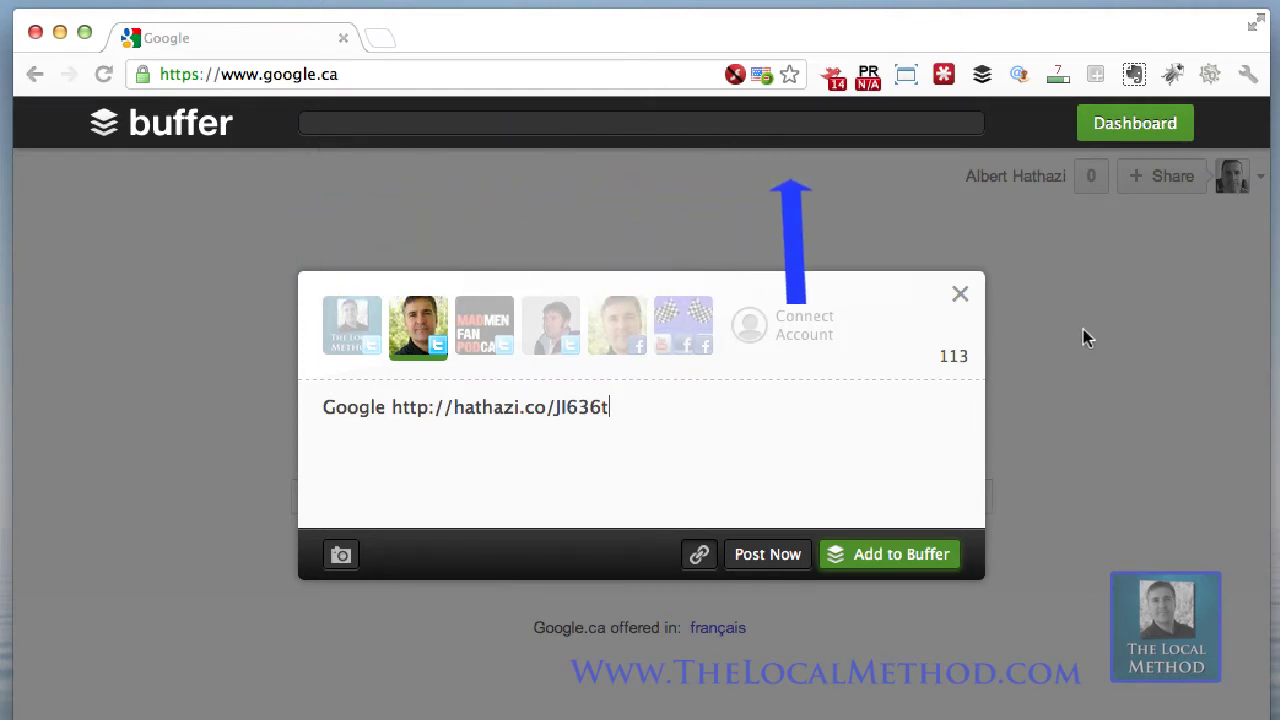
click(963, 299)
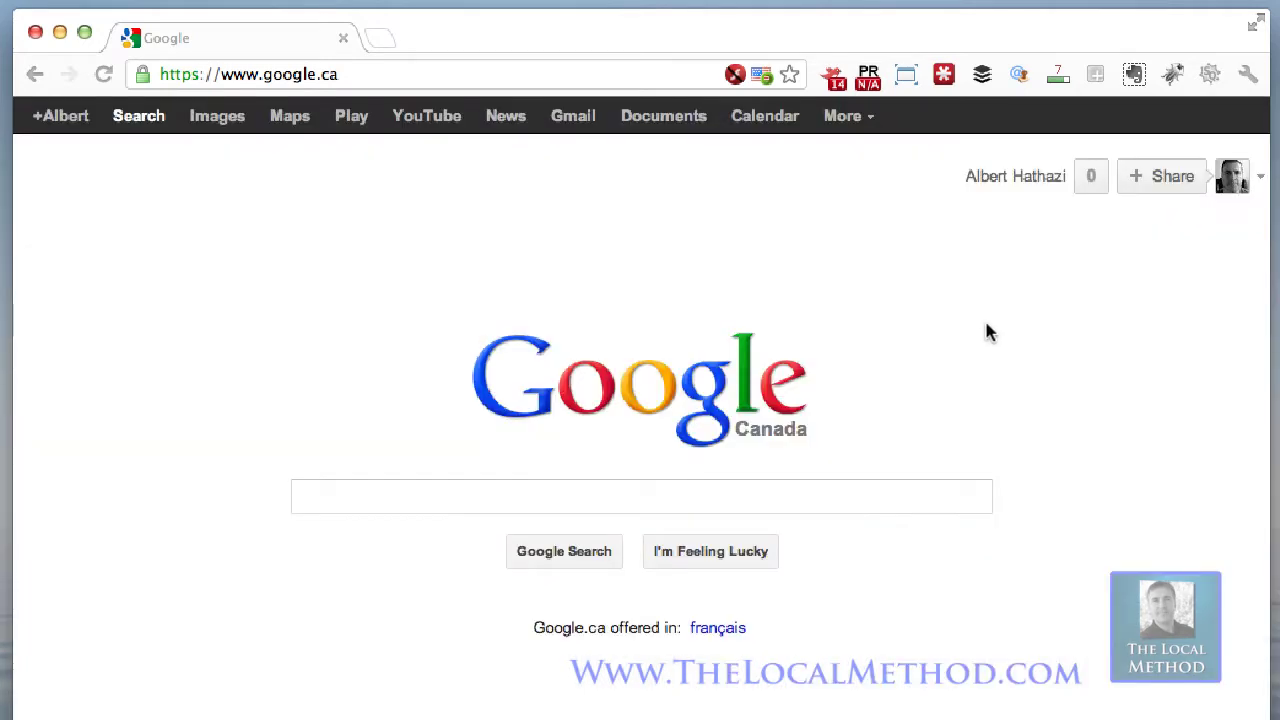
click(607, 76)
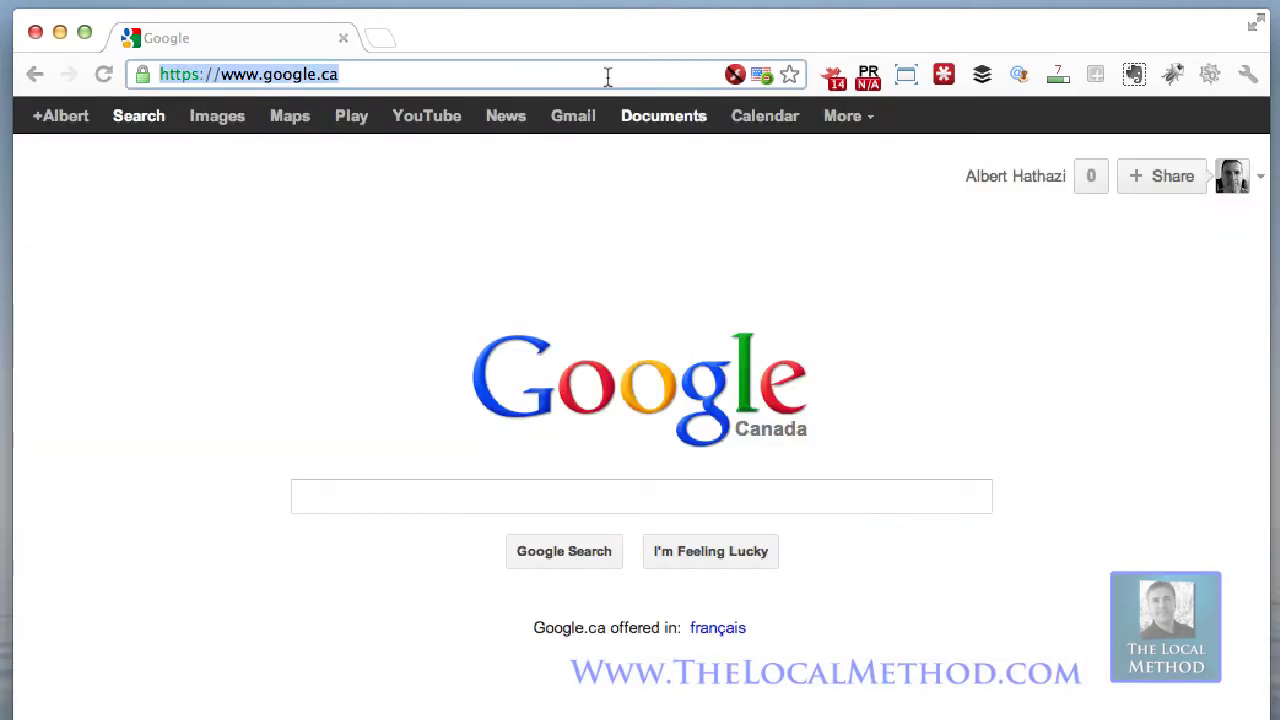
- Search Google for "google reader" and open the Google Reader site from the results
click(602, 505)
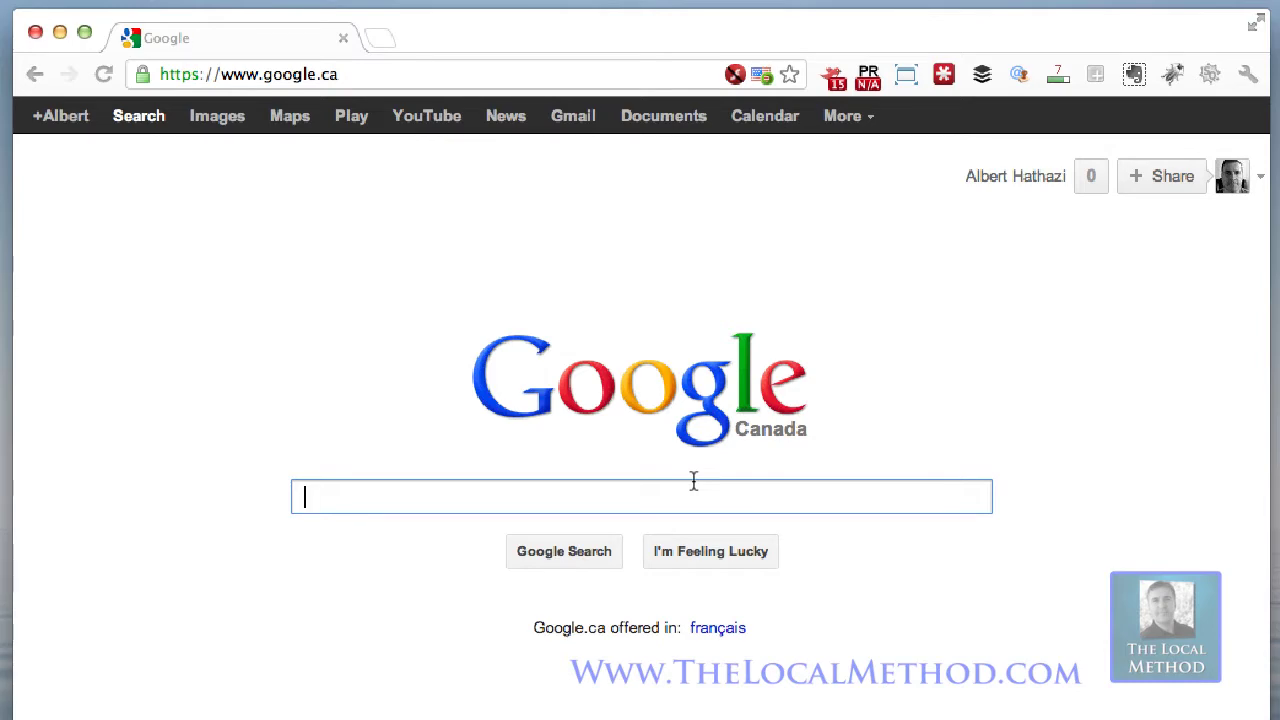
text(google rea)
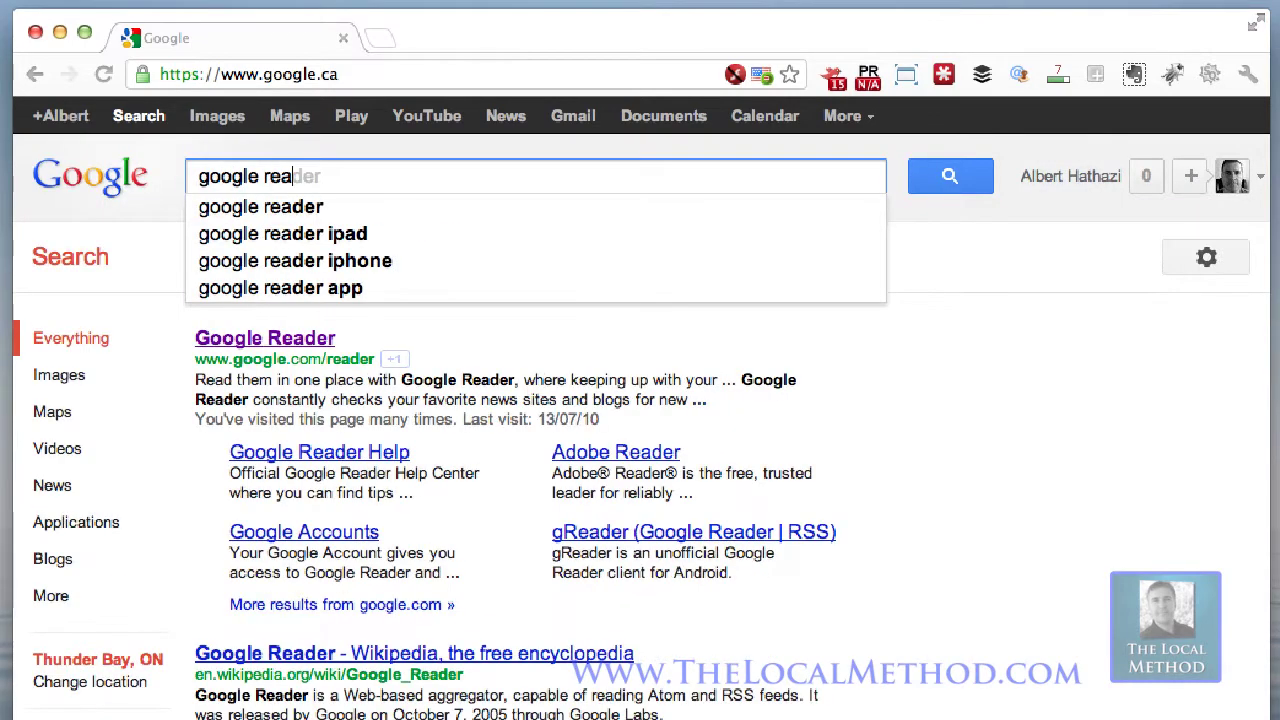
click(365, 208)
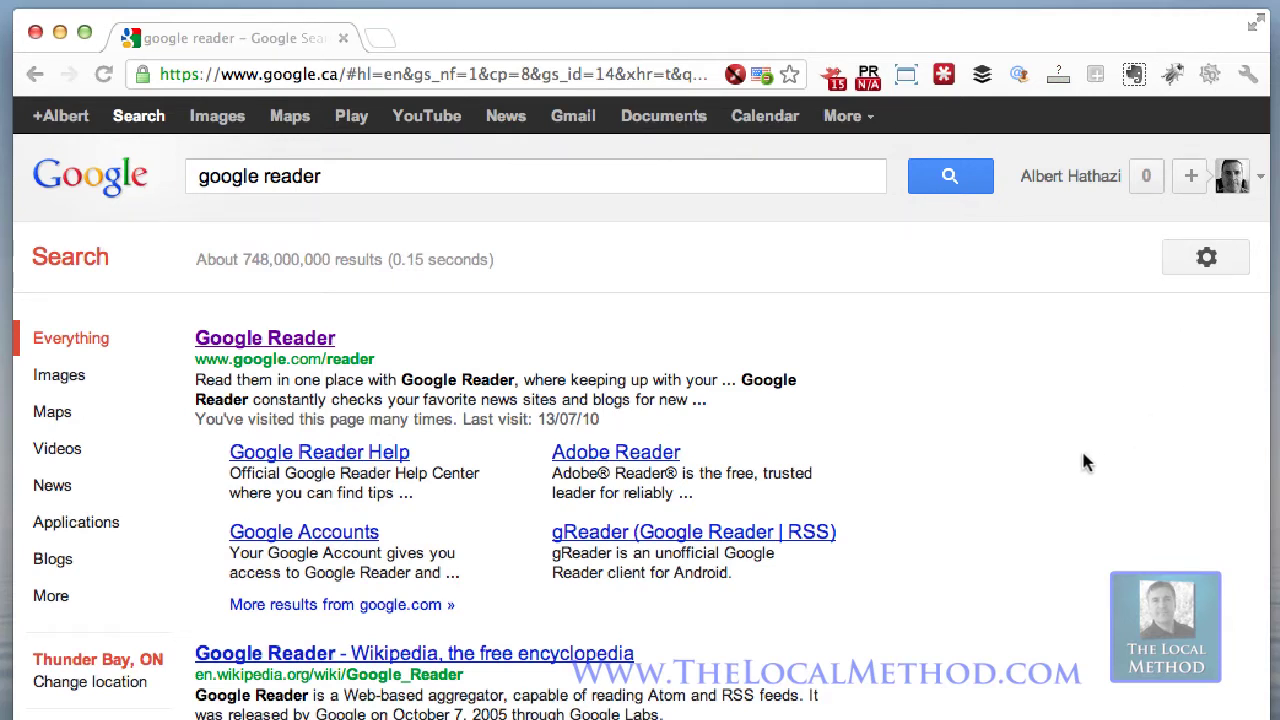
click(278, 338)
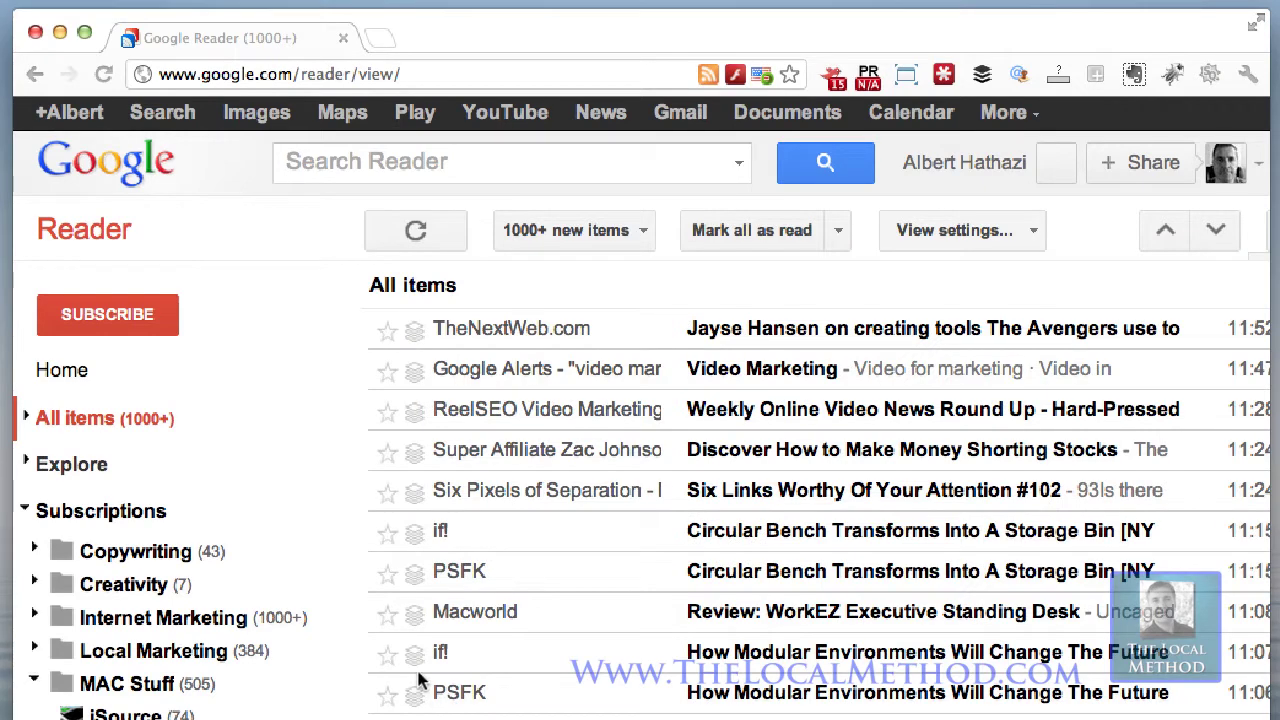
- Browse the subscriptions and open the MacRumors feed in the MAC Stuff folder
scroll(420, 680, down, 2)
scroll(420, 680, up, 2)
scroll(516, 536, down, 5)
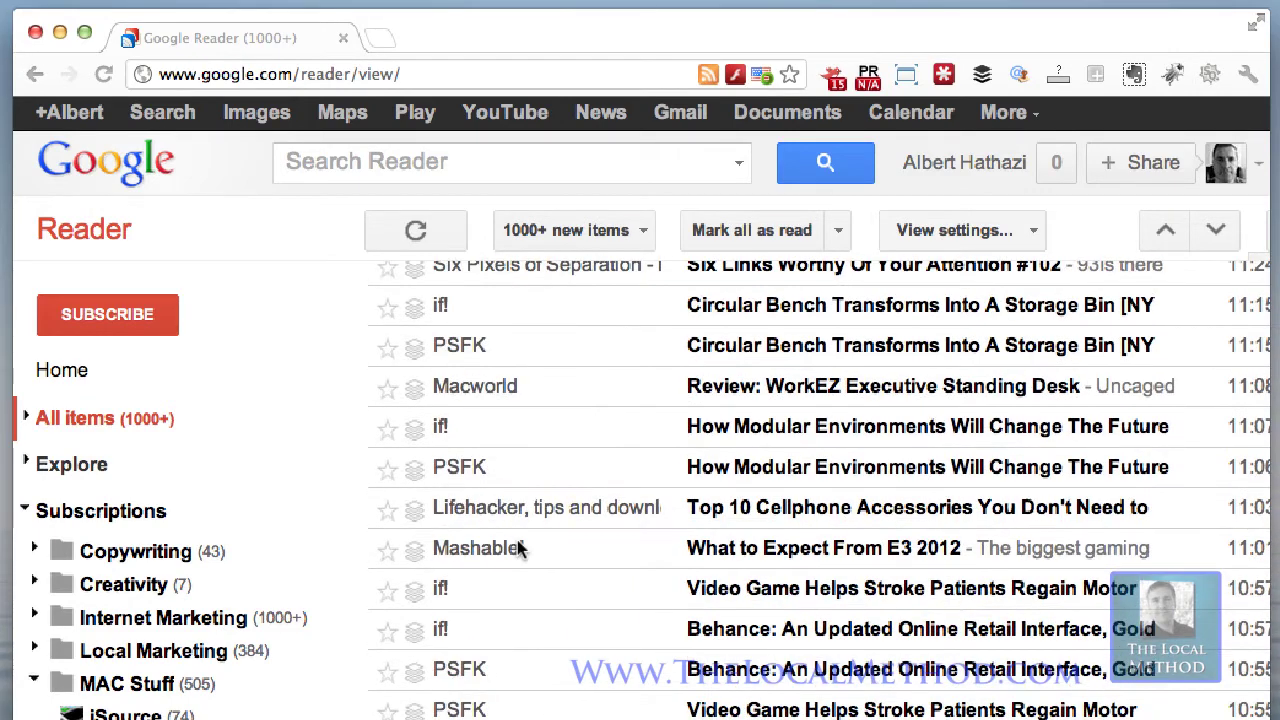
scroll(115, 700, down, 4)
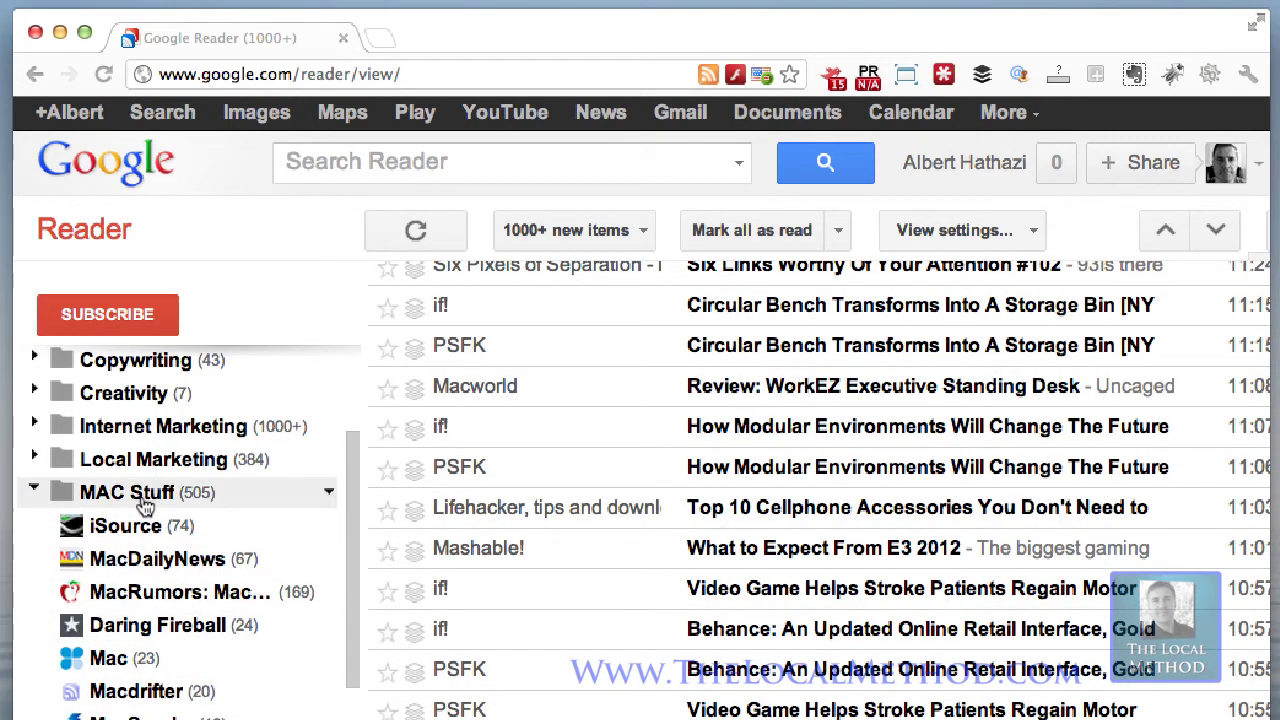
click(146, 596)
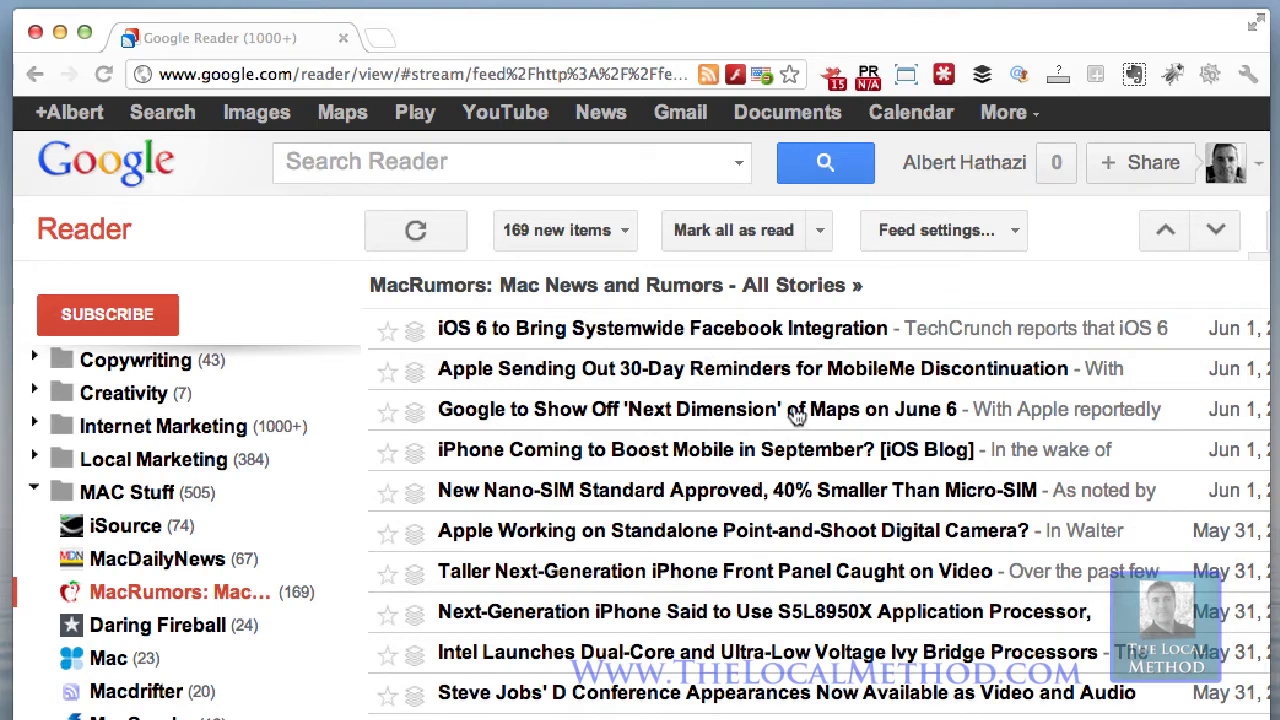
- Expand the article "Apple Working on Standalone Point-and-Shoot Digital Camera?" in the MacRumors feed
scroll(795, 415, down, 2)
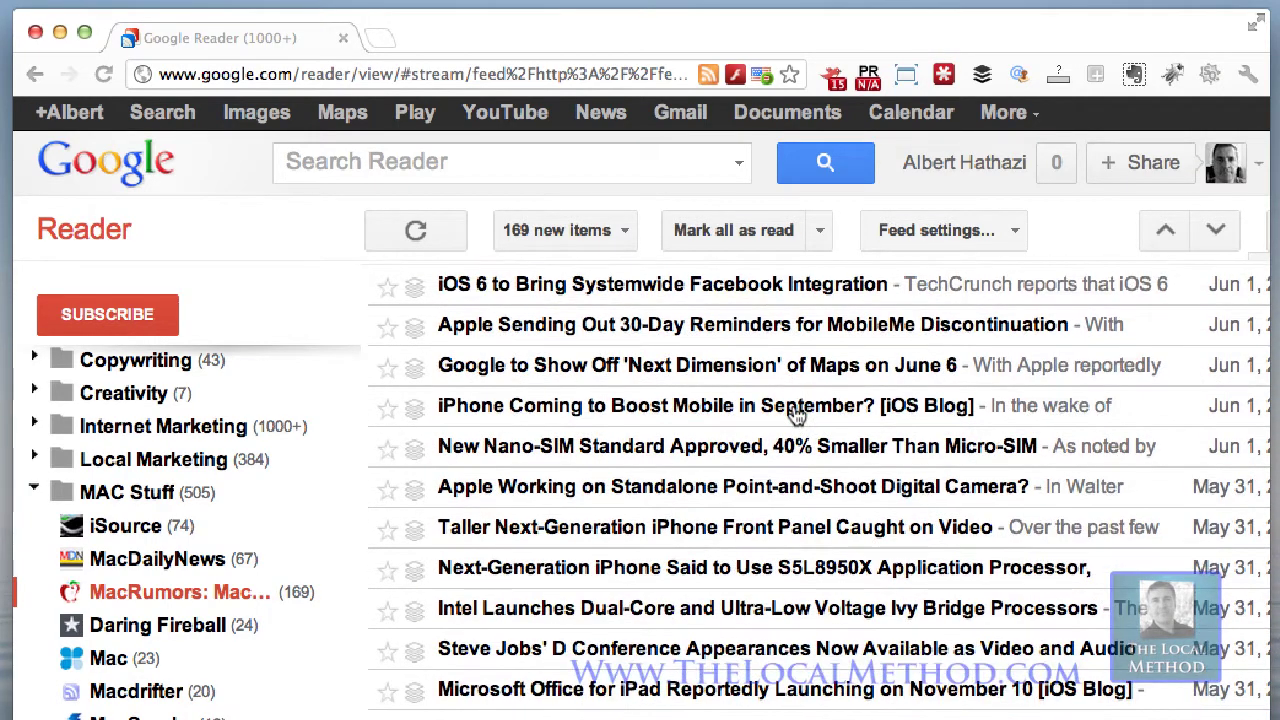
scroll(795, 415, down, 3)
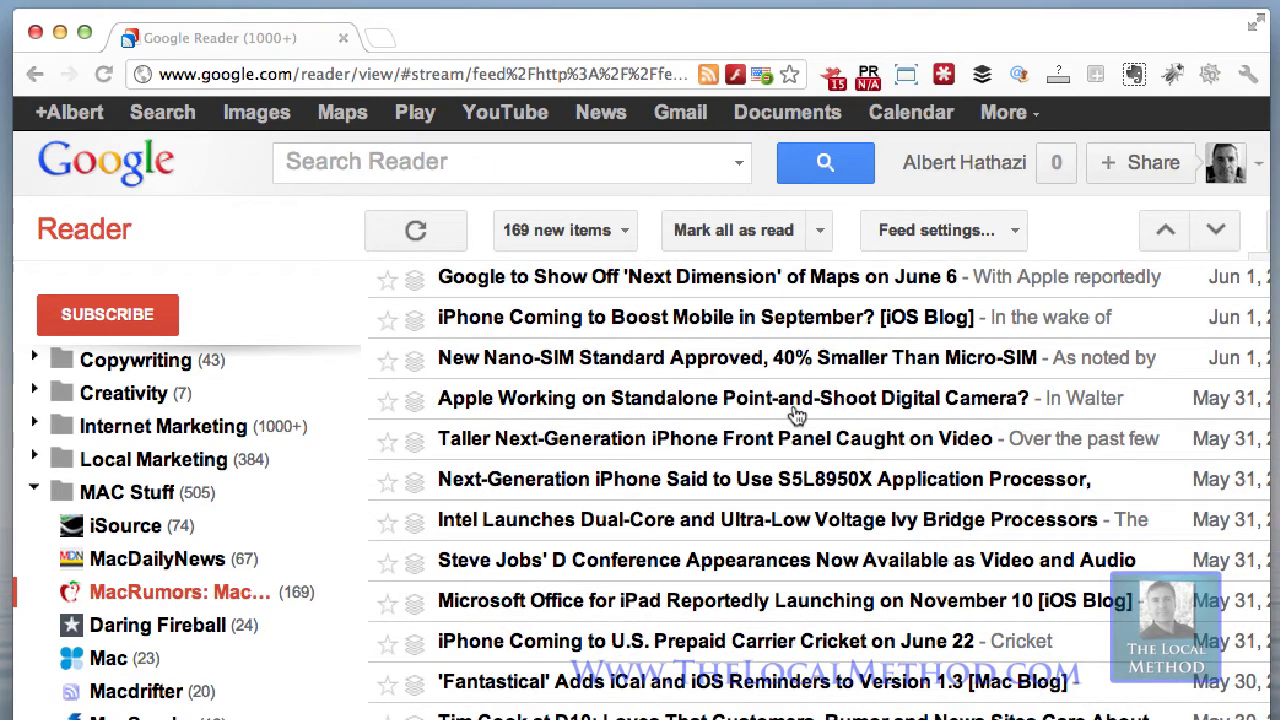
click(795, 410)
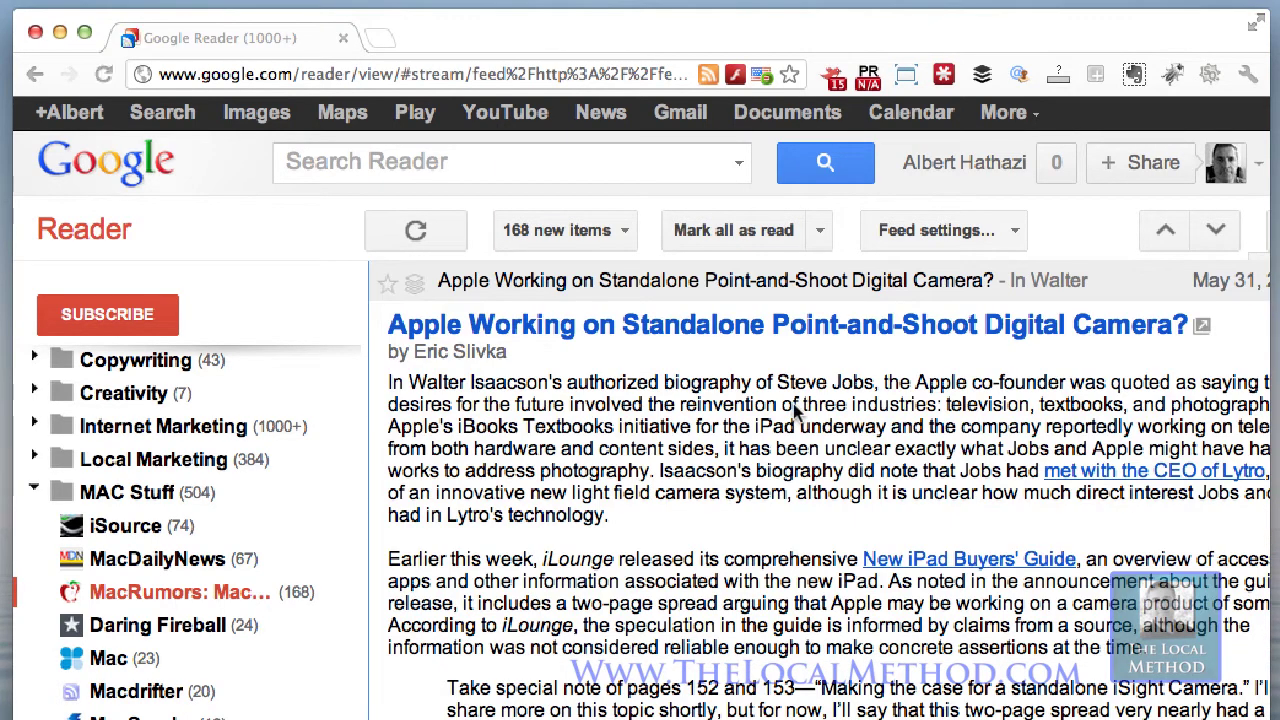
- Read through the expanded article on Apple's standalone point-and-shoot camera and return to its headline
scroll(892, 470, down, 5)
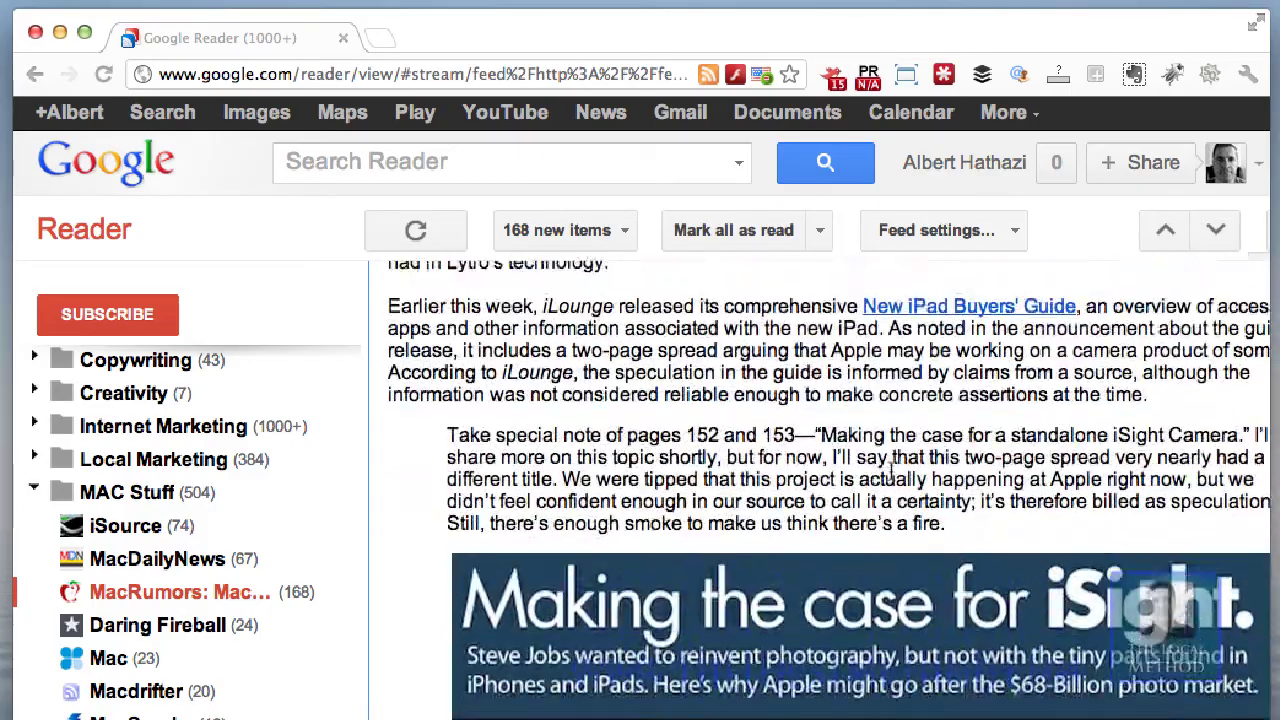
scroll(892, 470, down, 1)
scroll(892, 470, right, 3)
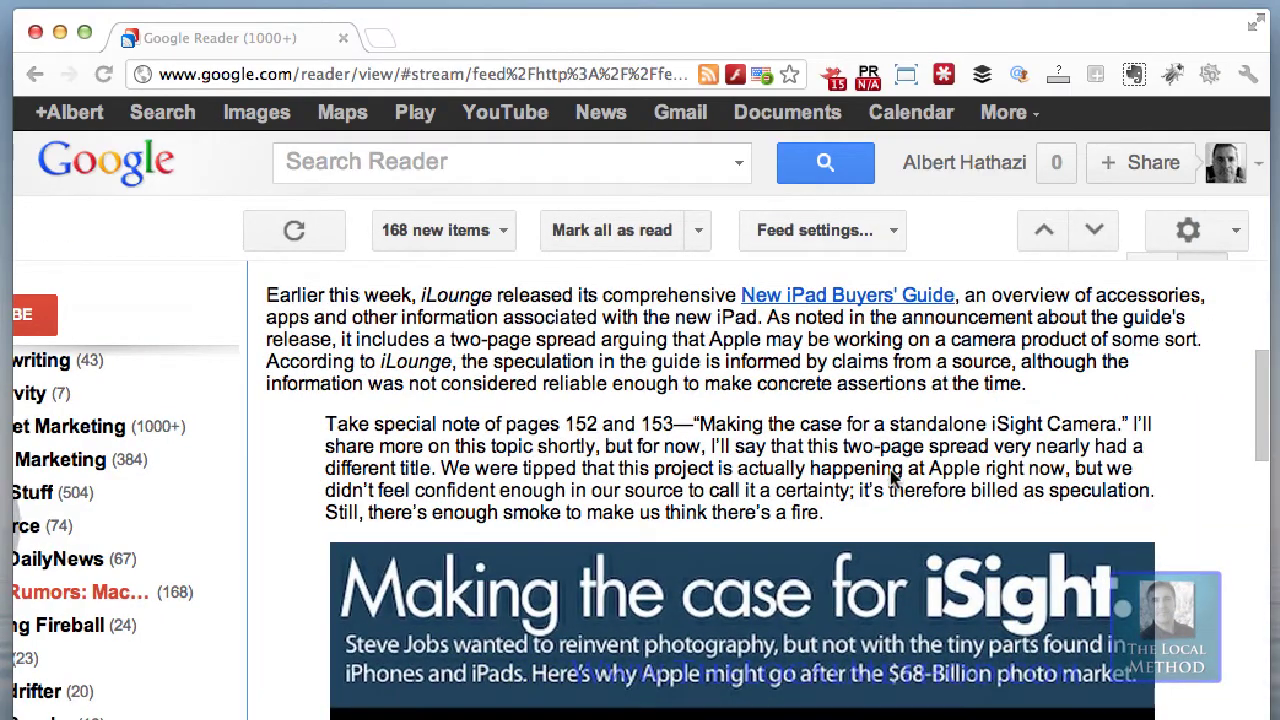
scroll(893, 478, up, 4)
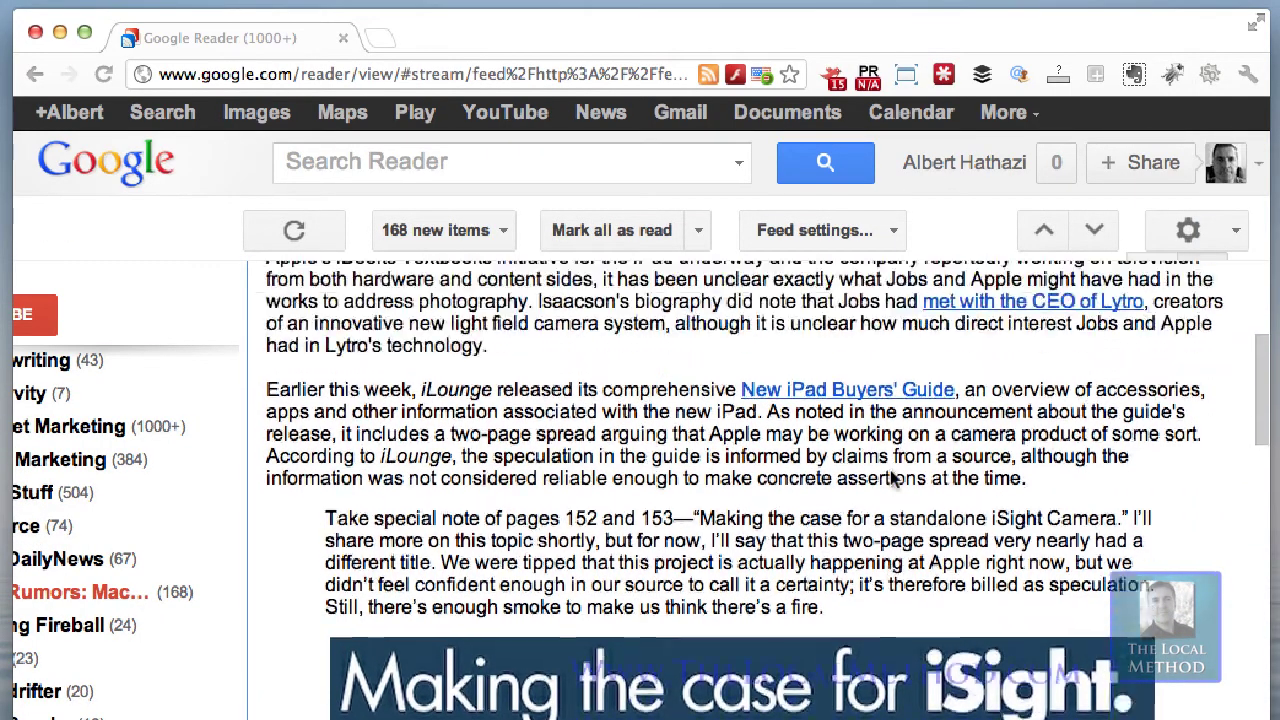
scroll(893, 478, up, 4)
scroll(893, 478, down, 15)
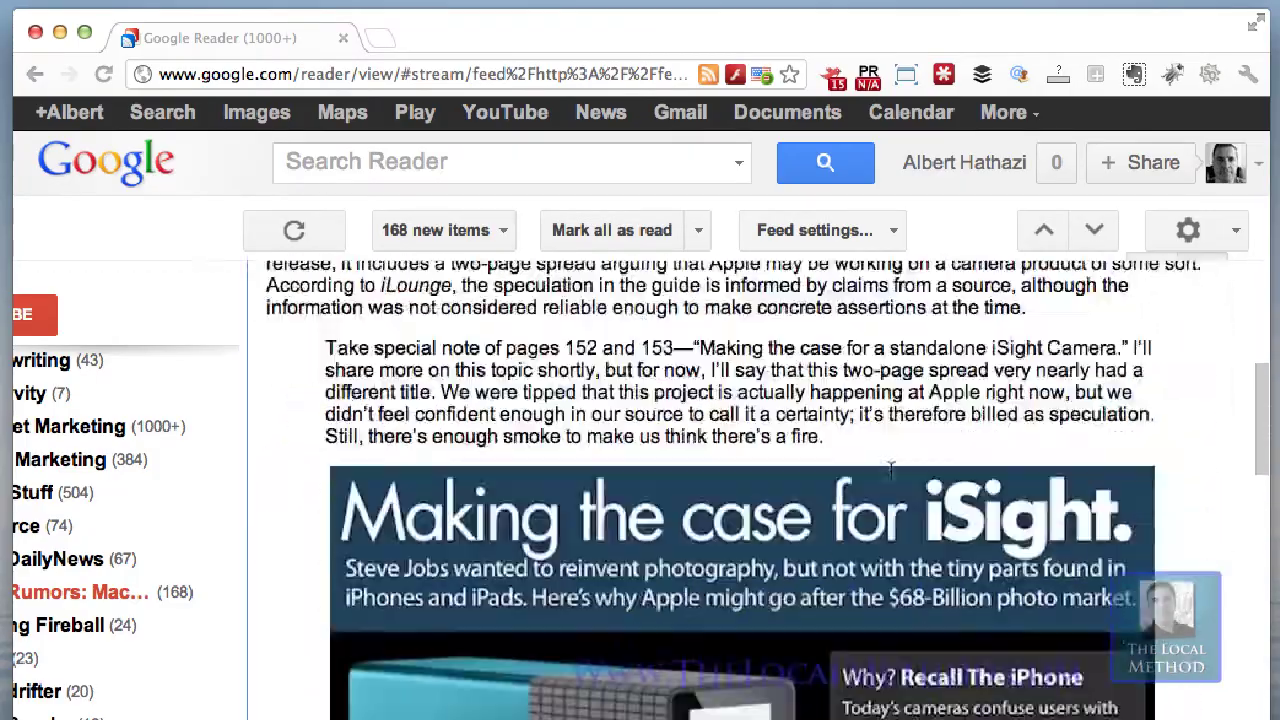
scroll(893, 478, up, 1)
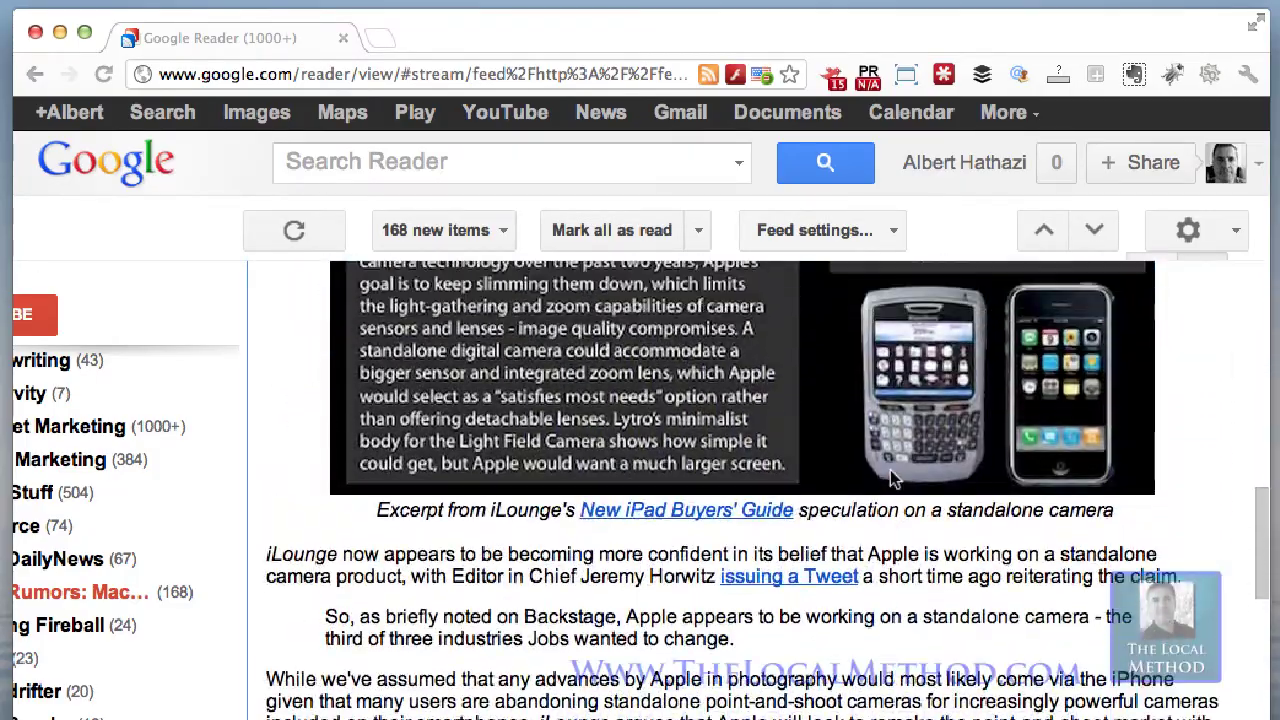
scroll(893, 478, down, 10)
scroll(893, 478, up, 15)
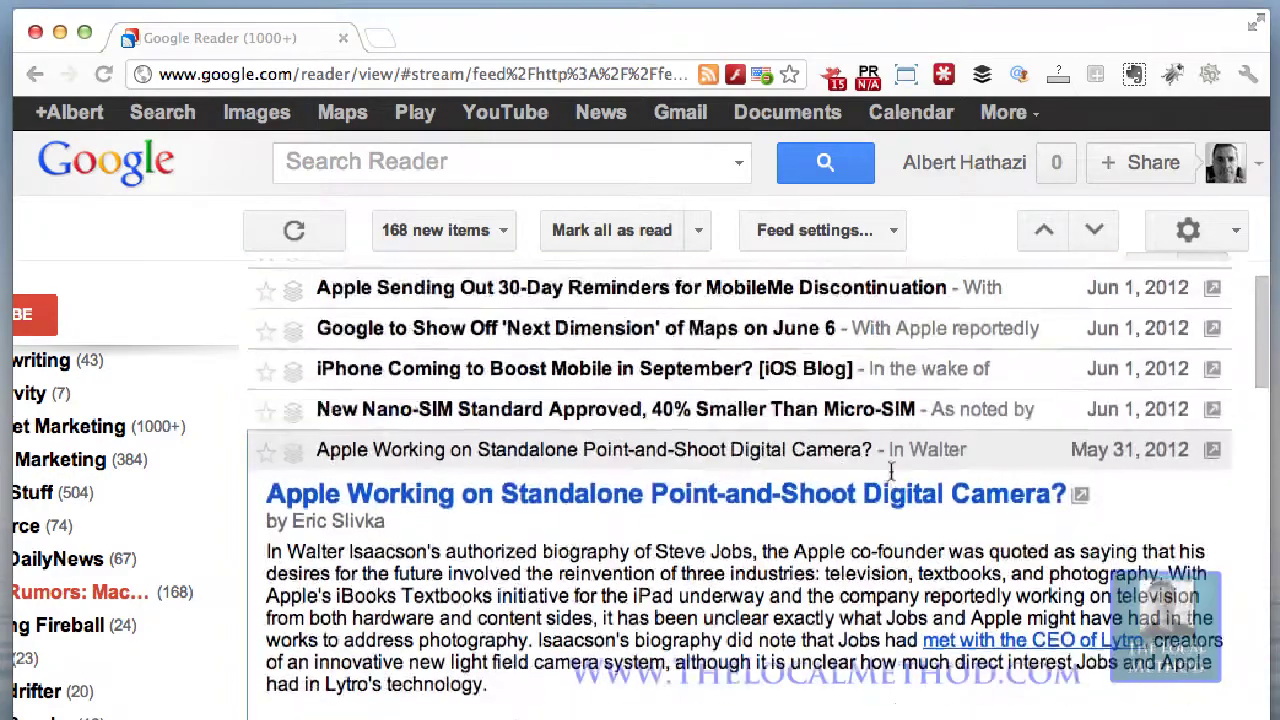
scroll(893, 478, down, 1)
scroll(893, 478, down, 1)
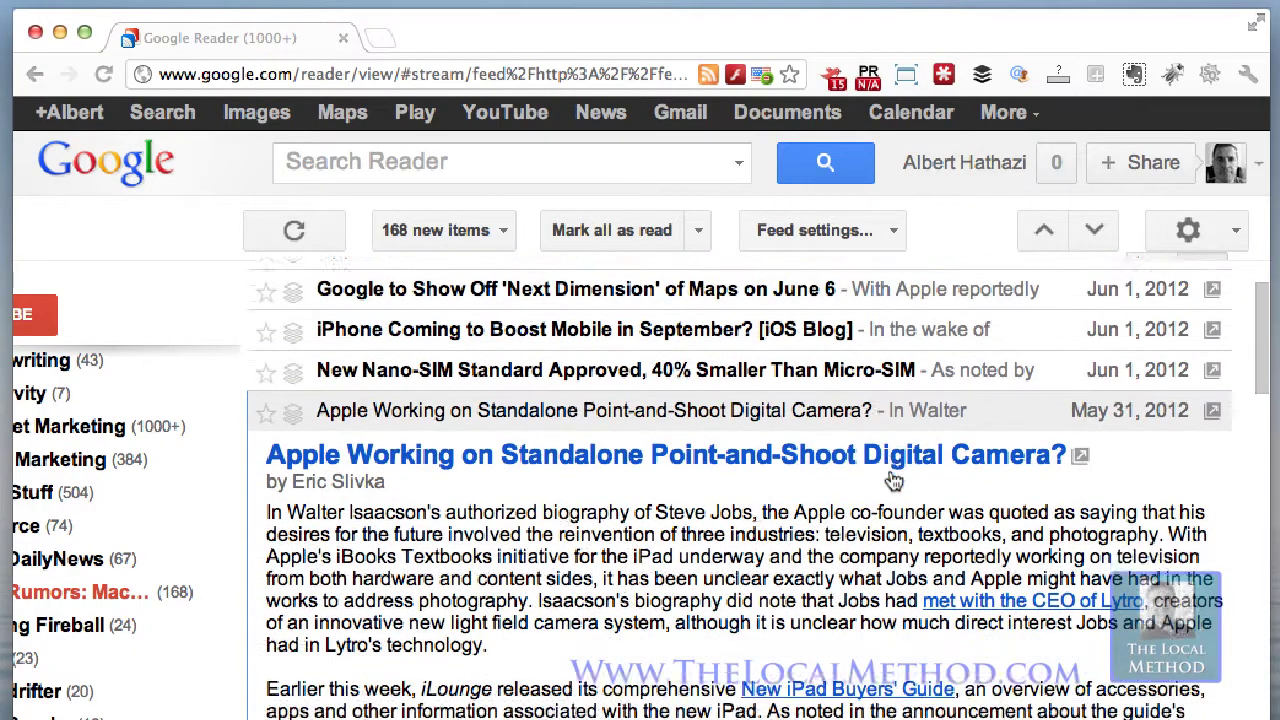
- Share the camera article through Buffer with "[Great News]" appended to the message, and add it to the queue
click(978, 84)
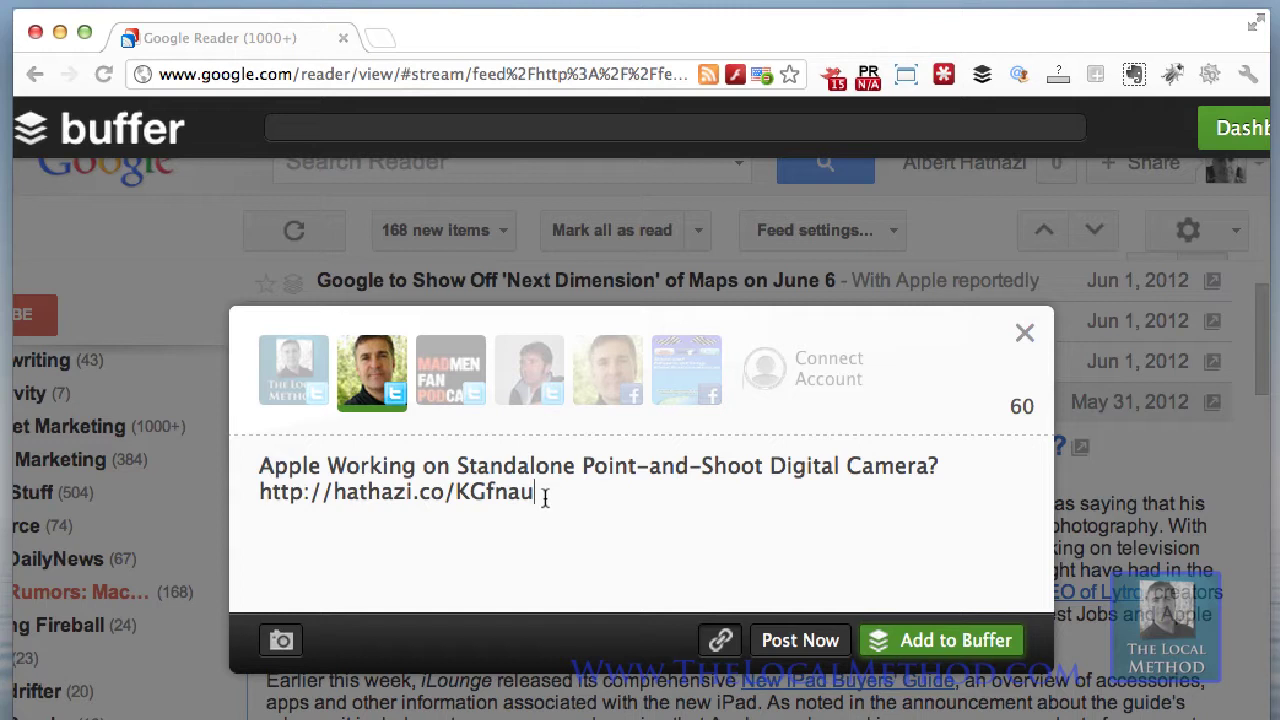
text([Great N)
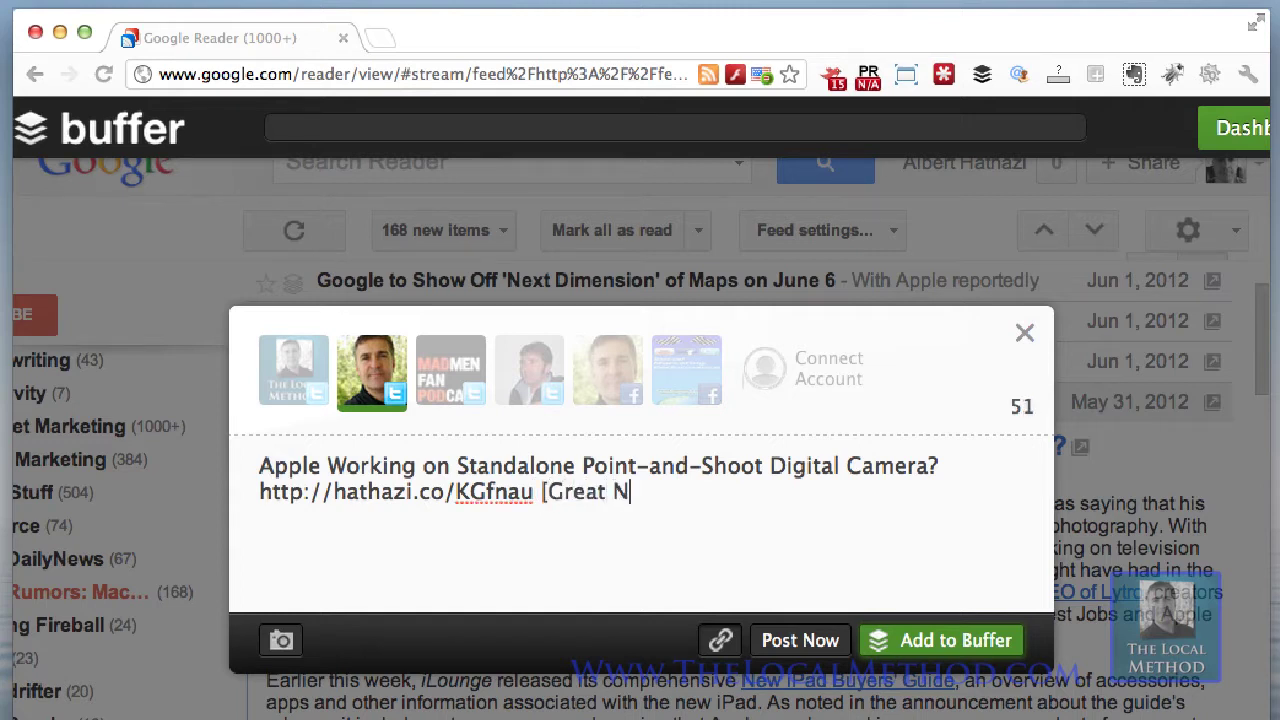
text(ews])
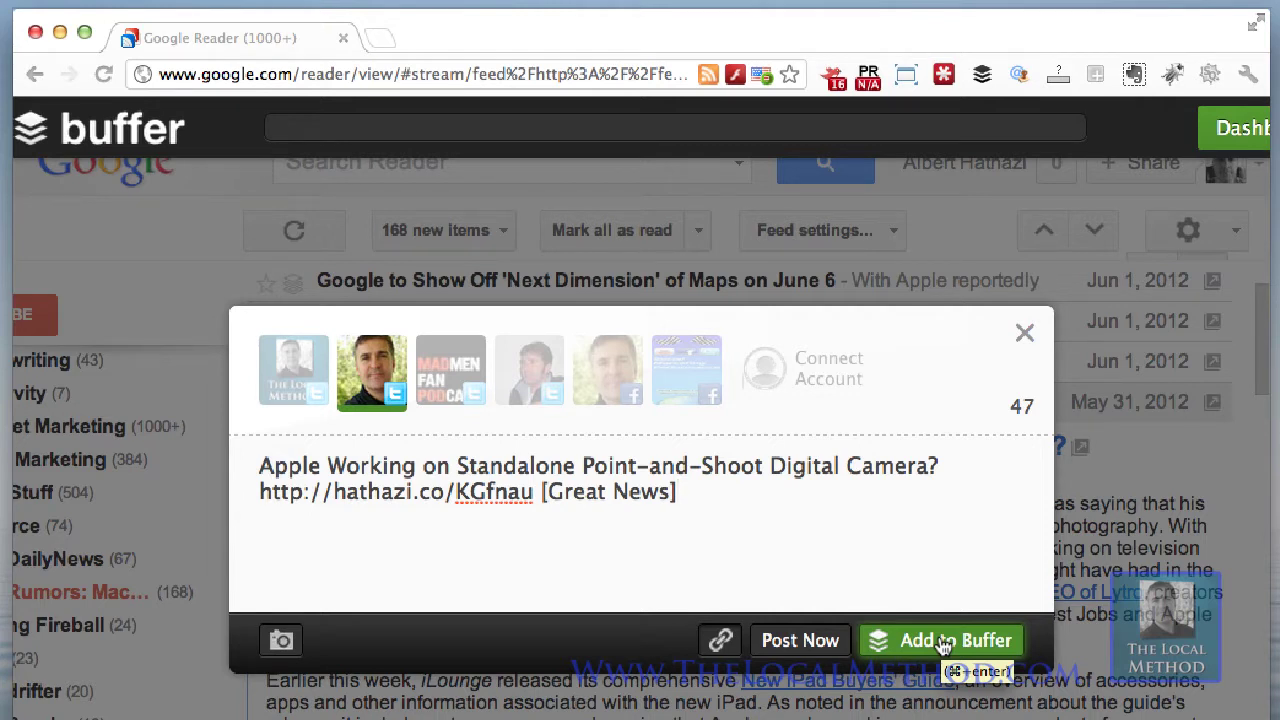
click(943, 643)
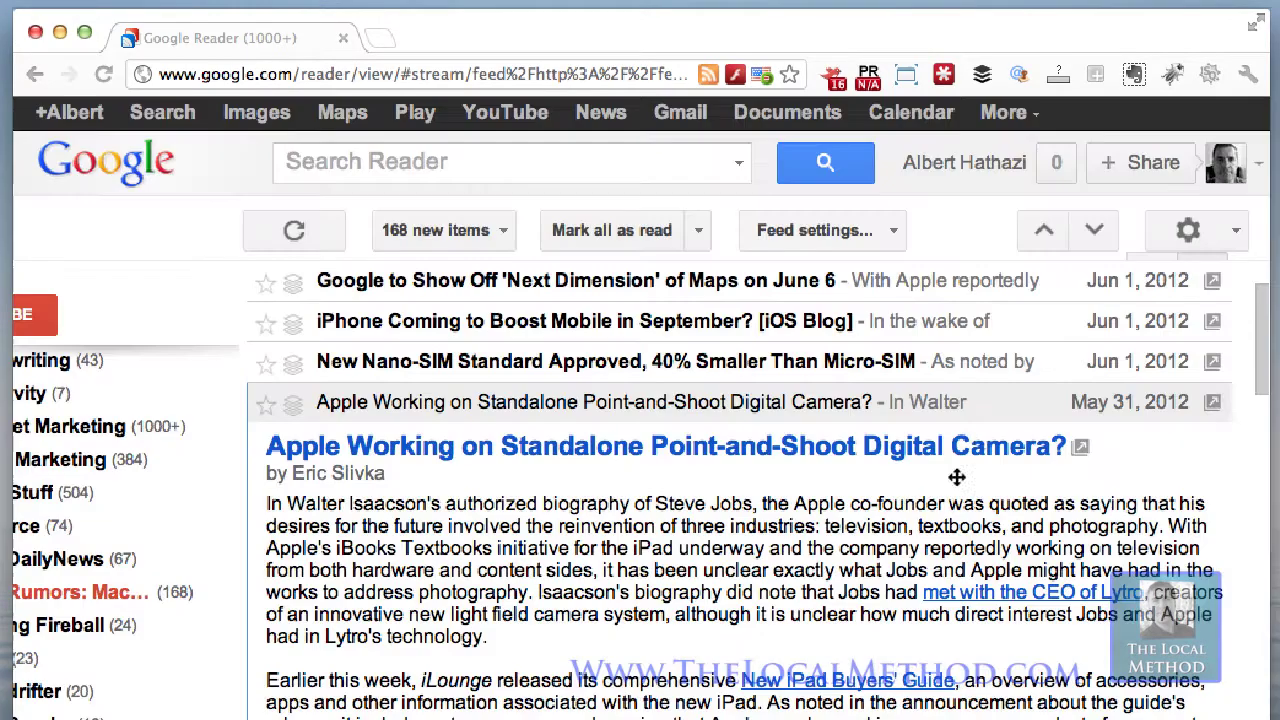
- Collapse the camera article and expand "Tim Cook at D10: Hints at Facebook Integration, and Siri Improvements" in the feed
click(826, 402)
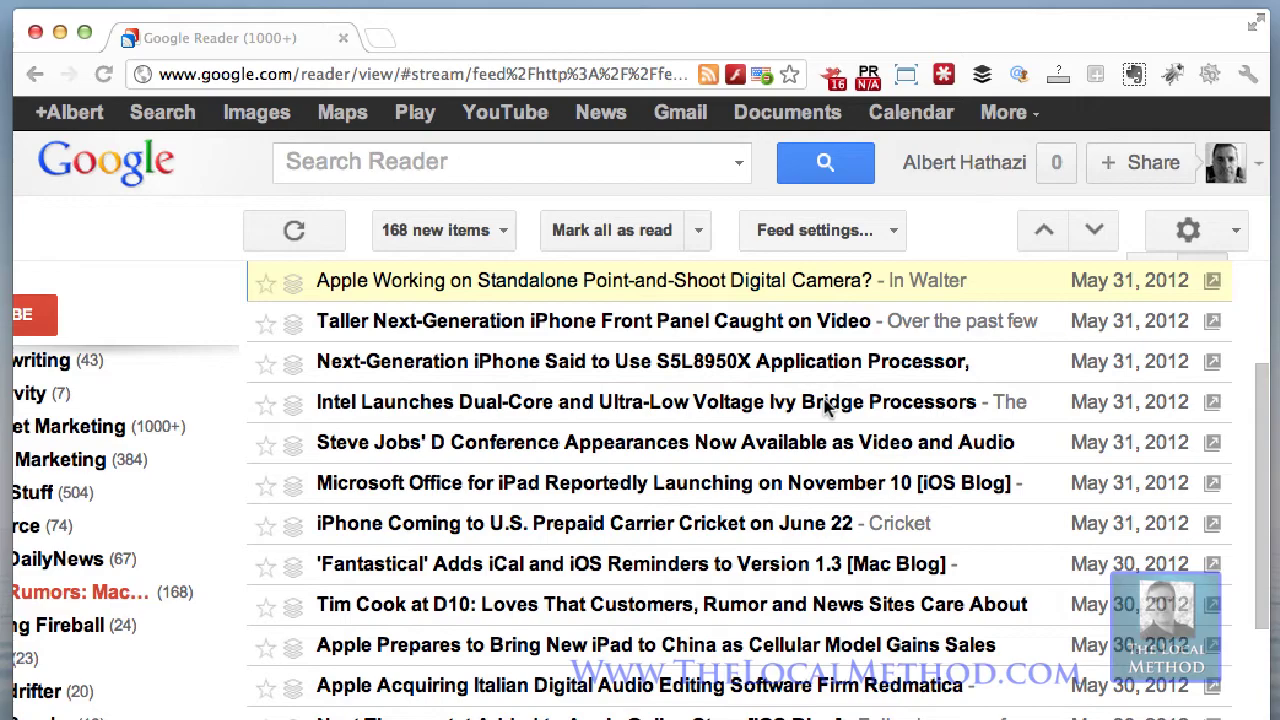
scroll(826, 402, down, 3)
scroll(826, 405, up, 6)
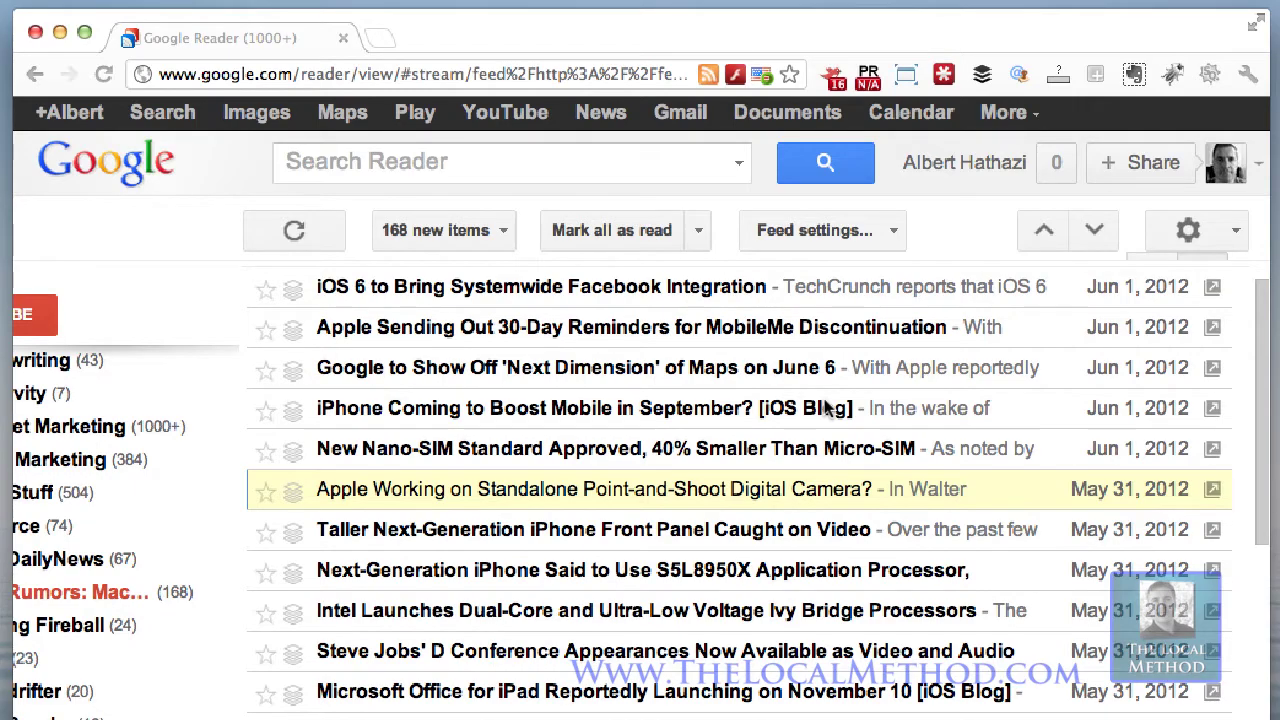
scroll(826, 404, down, 1)
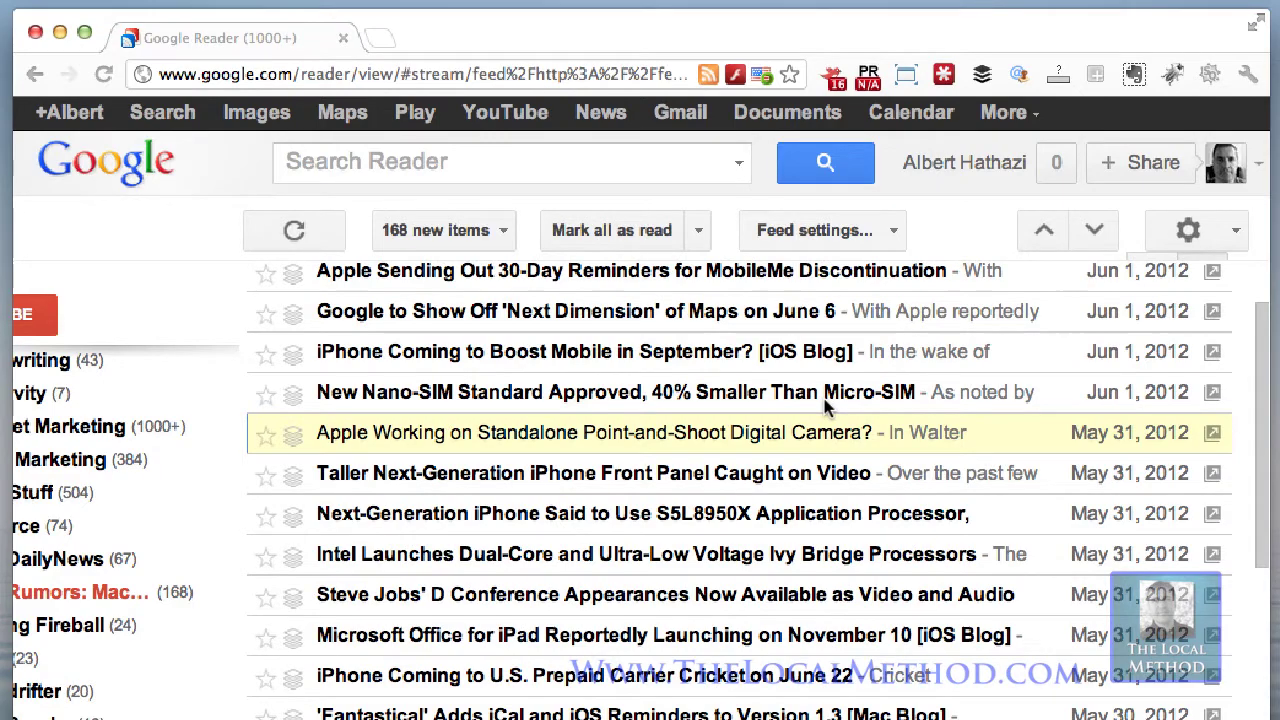
scroll(826, 404, down, 10)
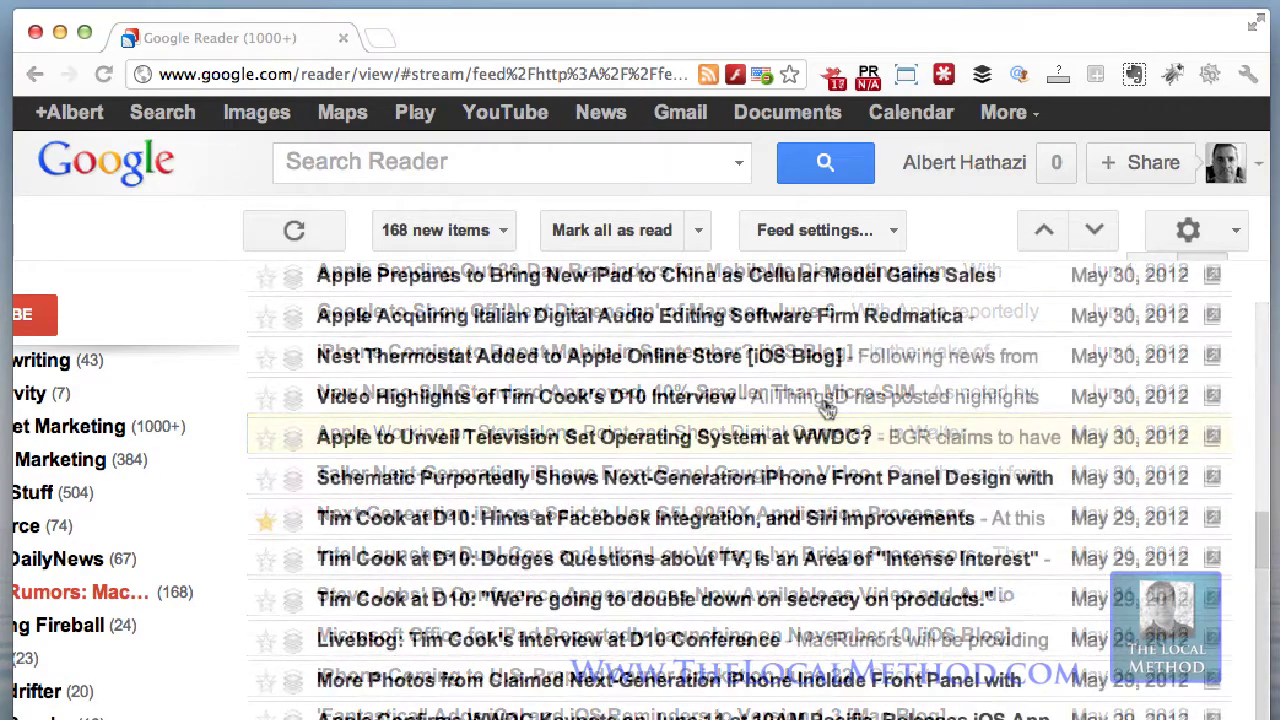
click(702, 520)
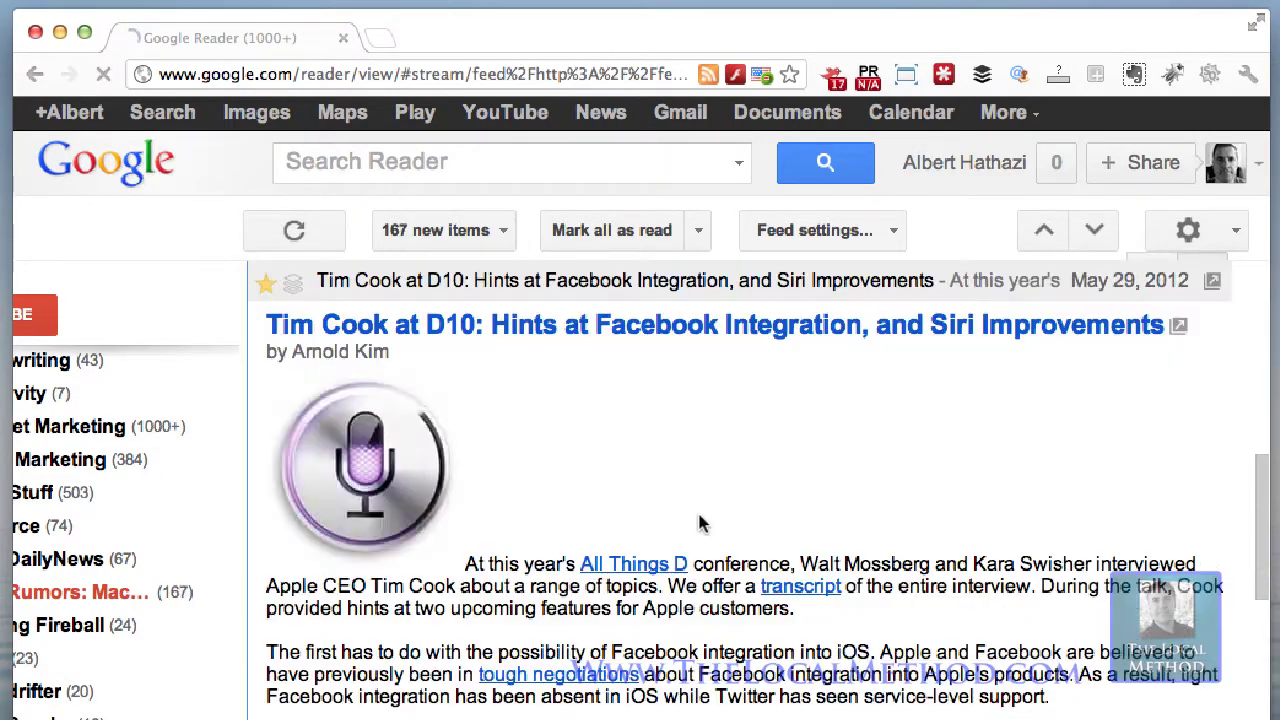
- Share the Tim Cook at D10 article through Buffer with "[YeeHaw hopefully Canada]" appended to the message, and add it to the queue
scroll(834, 417, down, 2)
scroll(834, 417, up, 5)
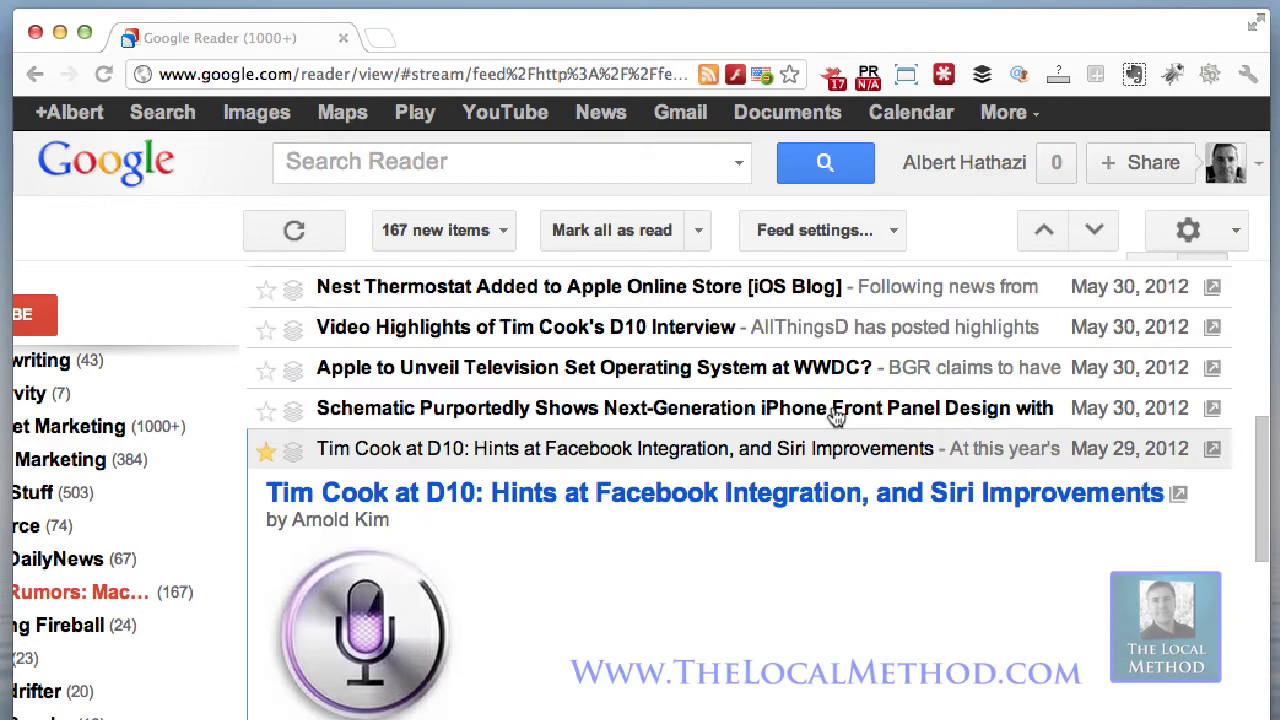
scroll(835, 418, down, 1)
scroll(835, 418, down, 1)
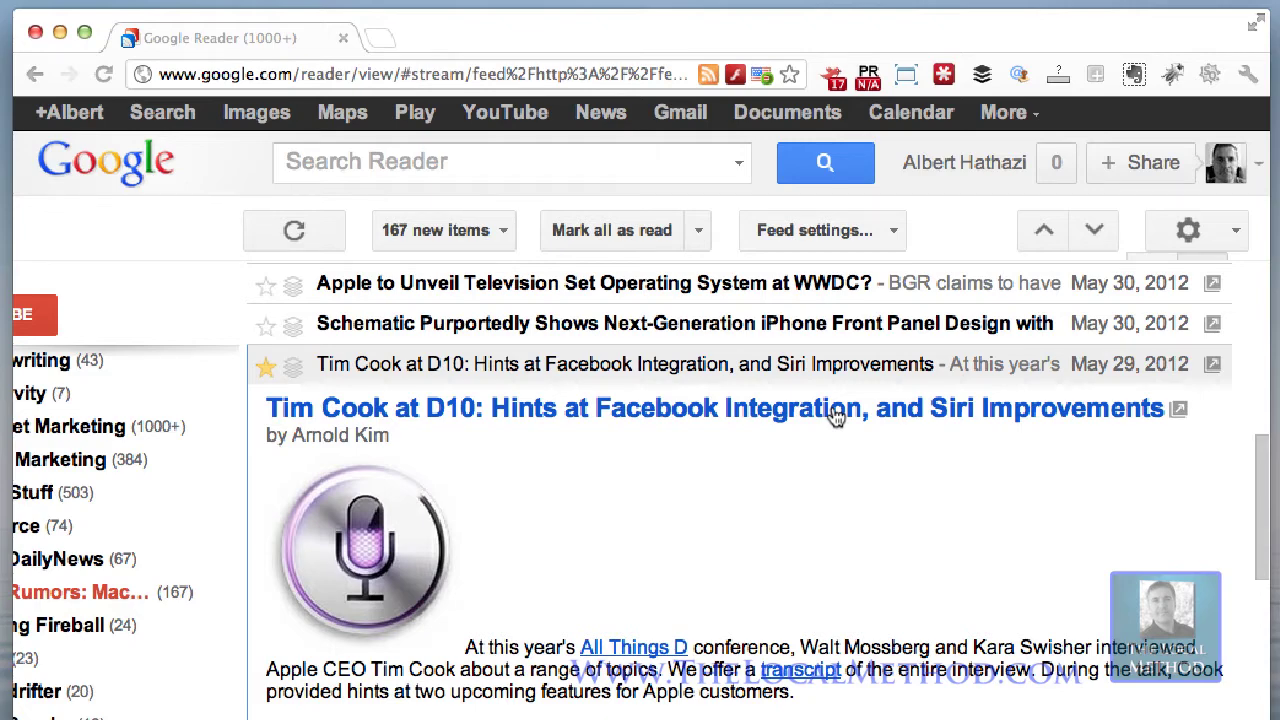
scroll(836, 417, down, 3)
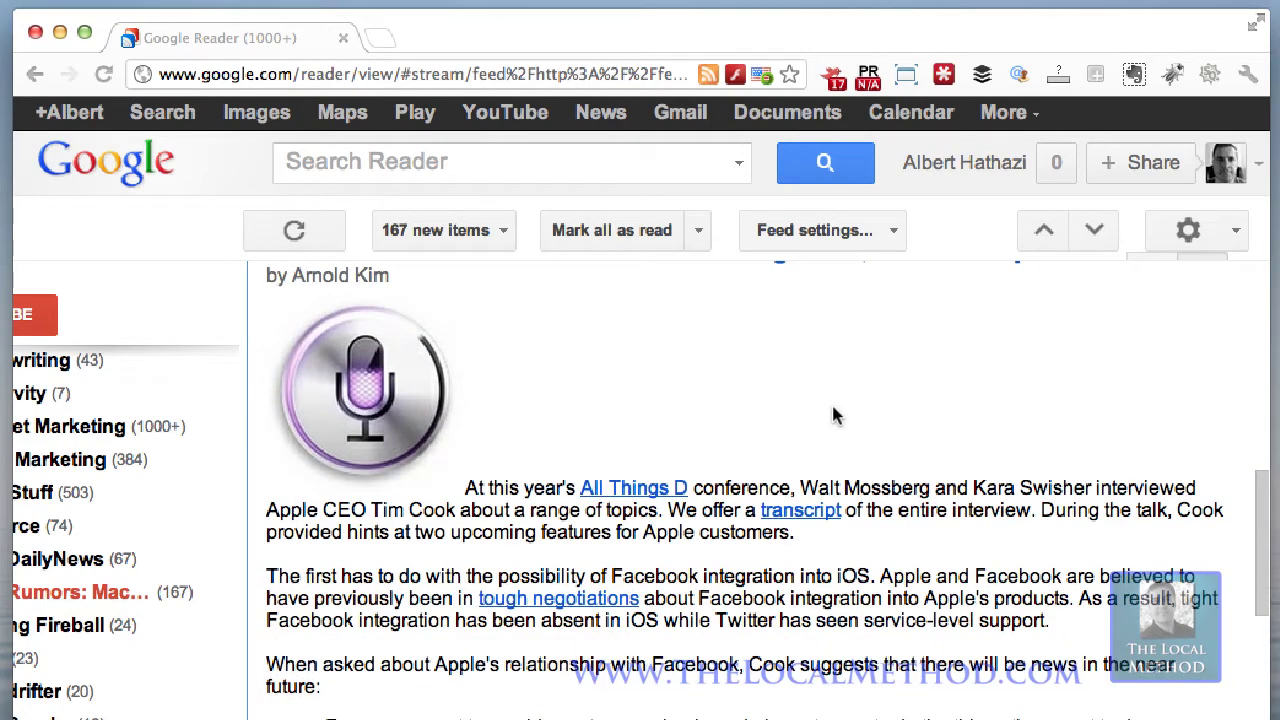
scroll(833, 409, up, 2)
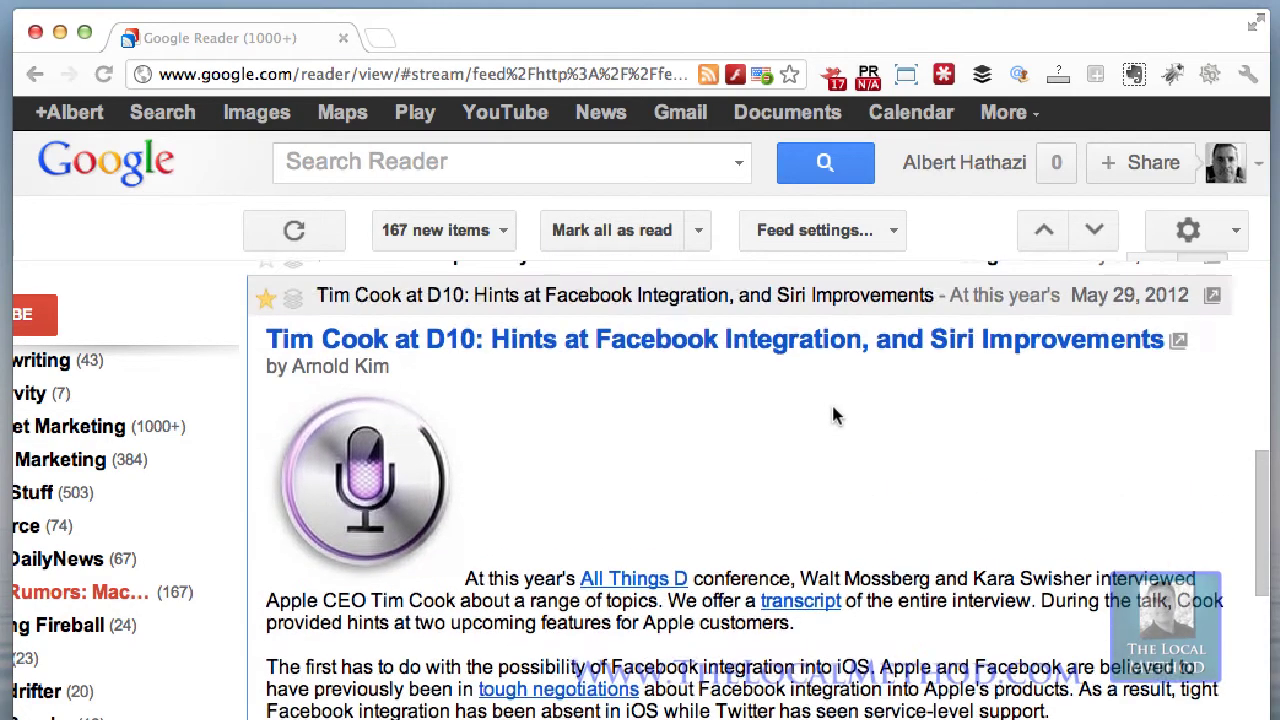
click(981, 74)
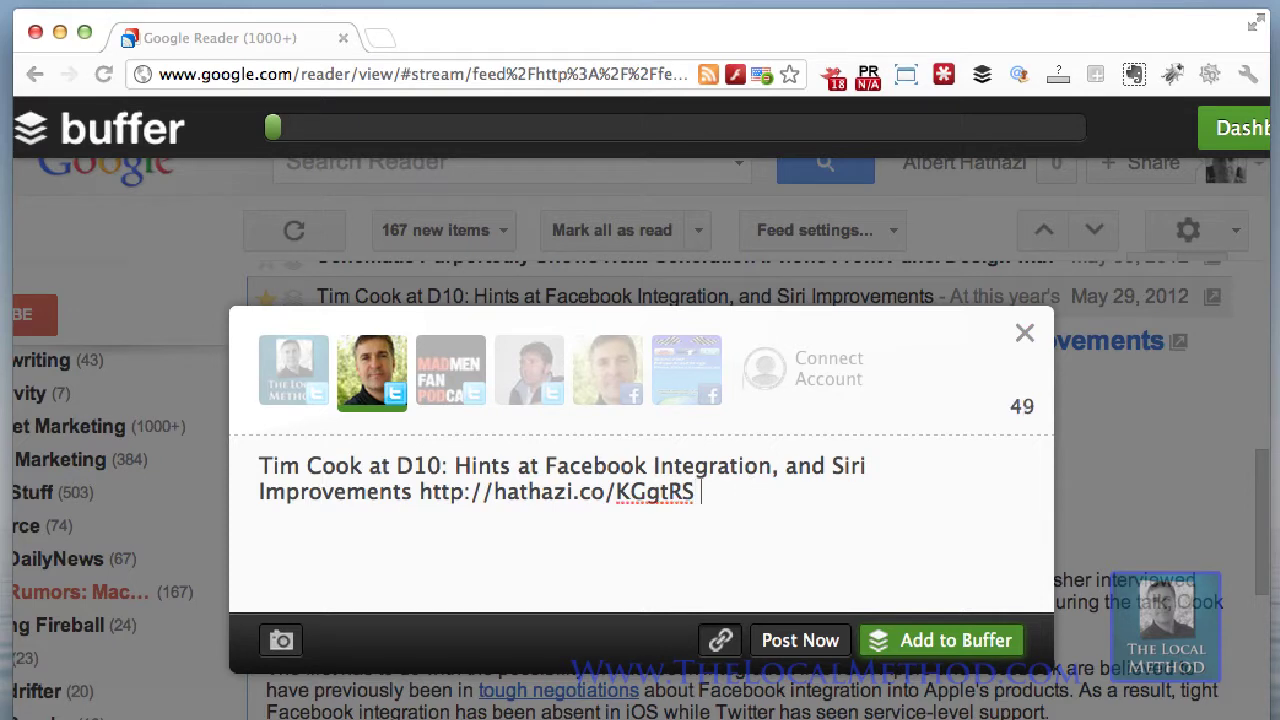
text([)
text(YeeHaw)
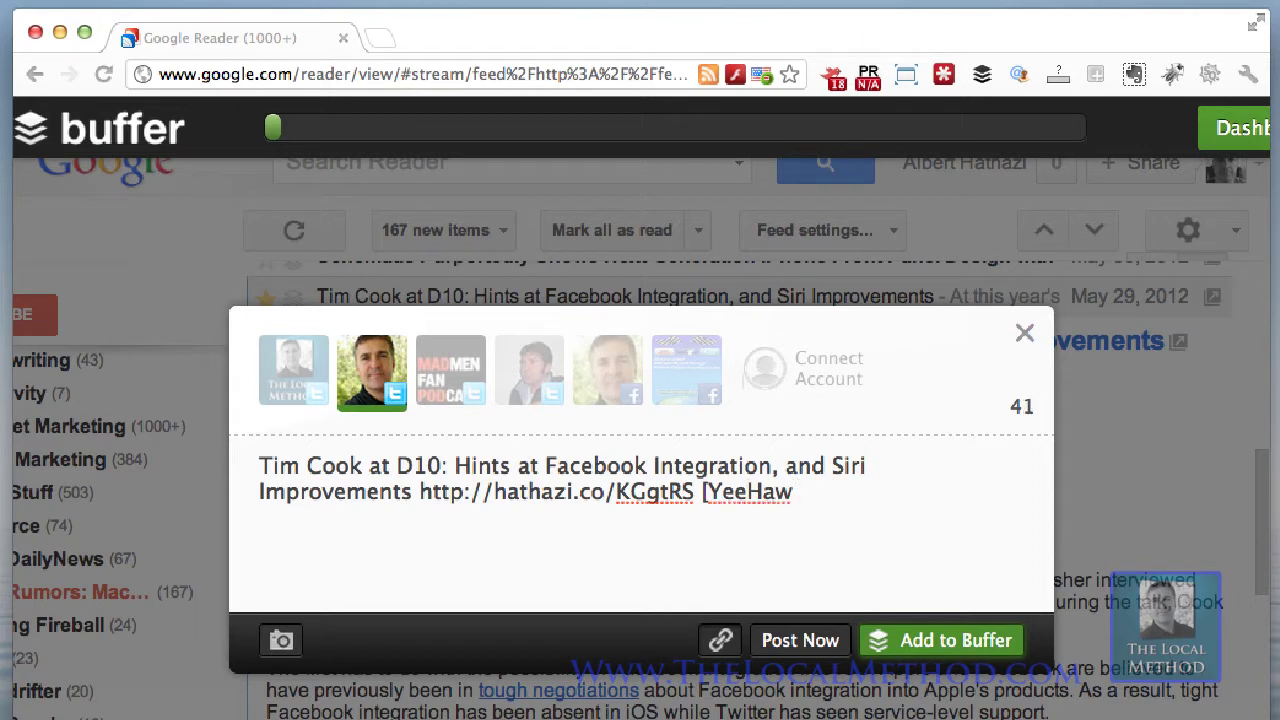
text( hopefully )
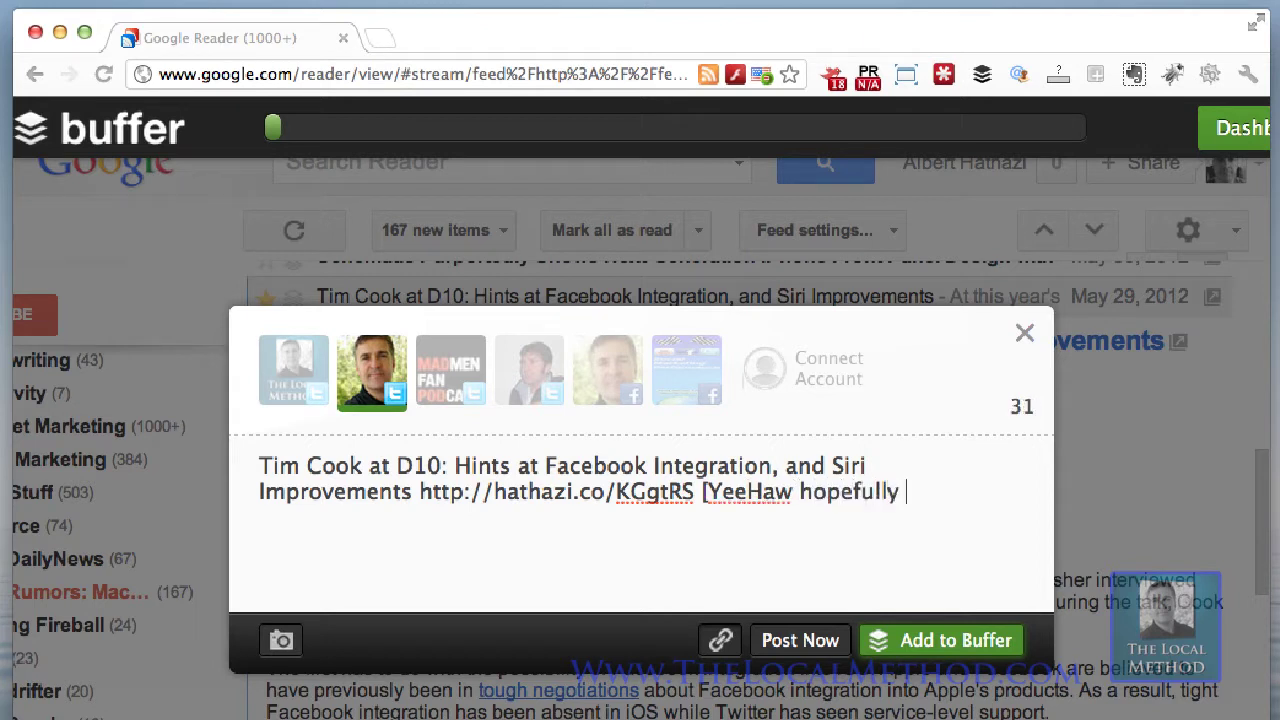
text(Canada)
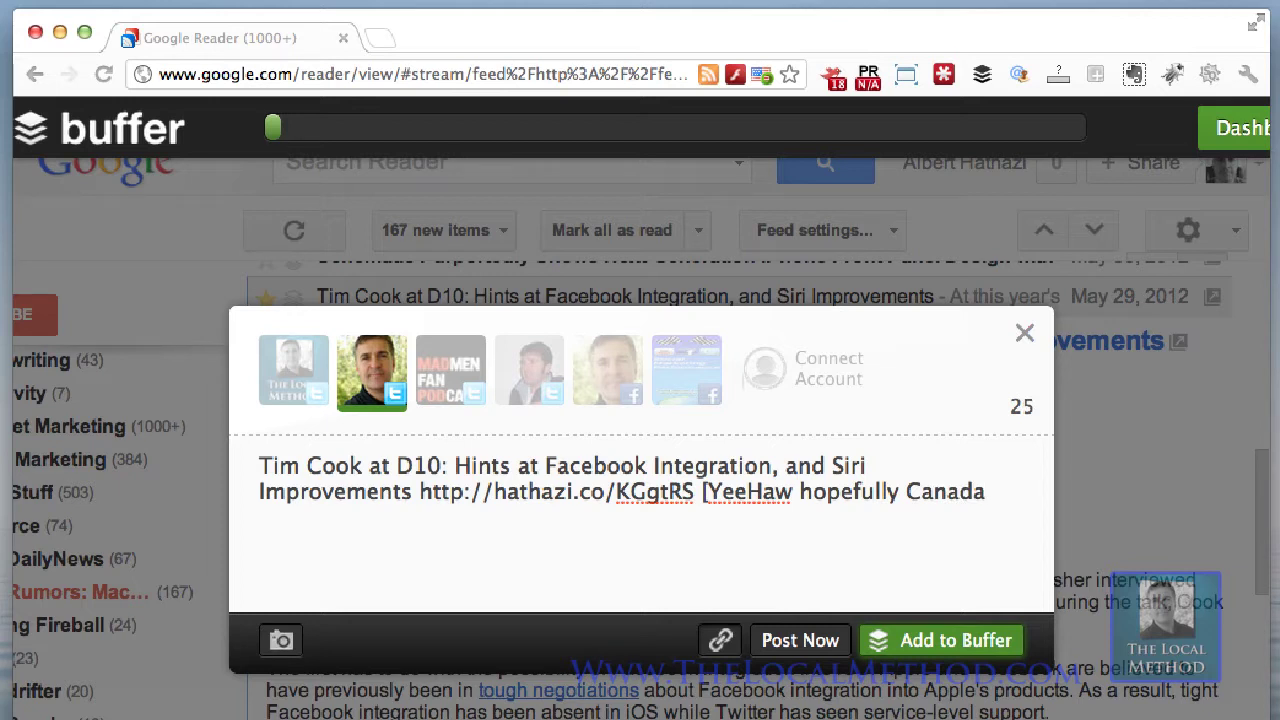
text(])
click(918, 650)
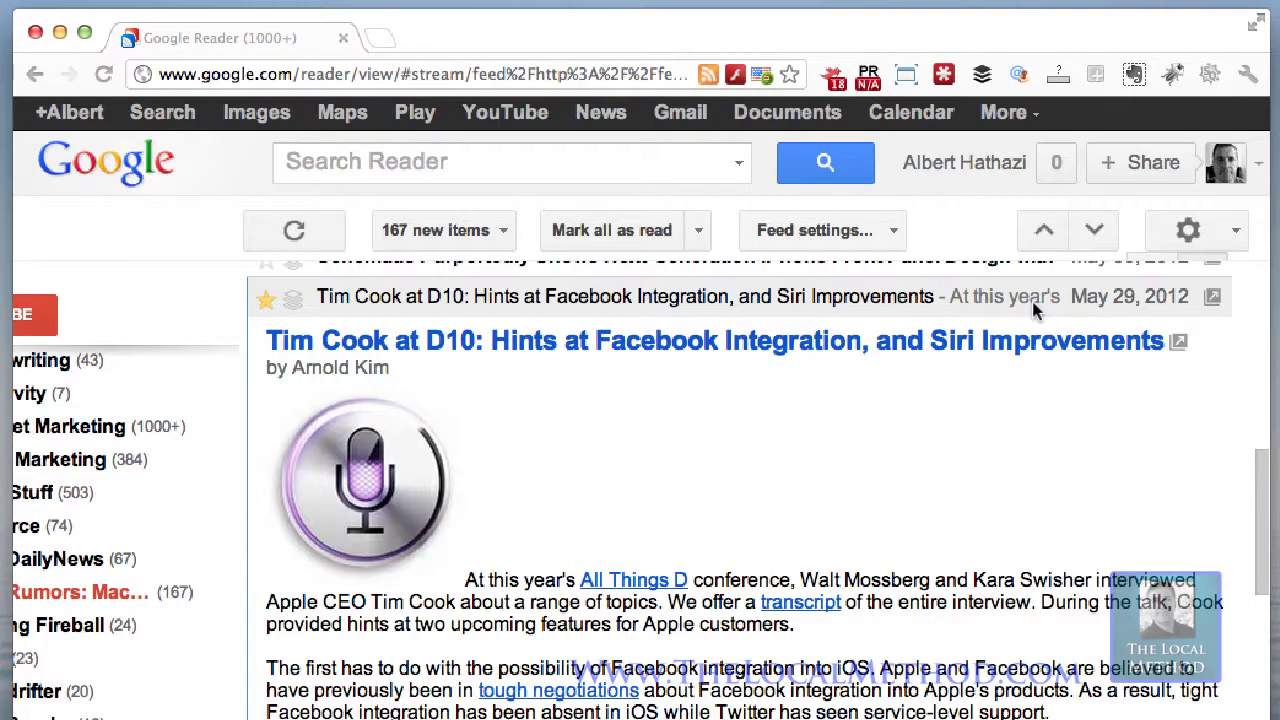
- Collapse the Tim Cook article and mark all items in the MacRumors feed as read
click(1032, 300)
scroll(596, 408, up, 5)
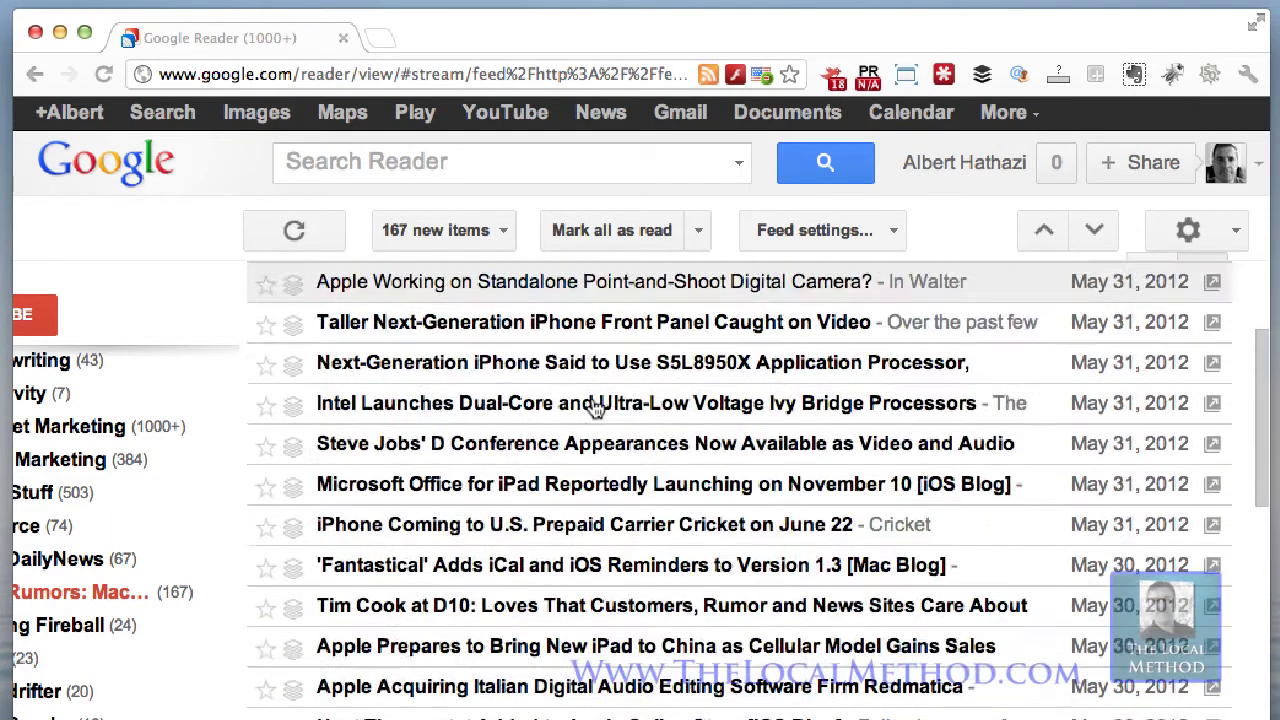
scroll(596, 408, up, 5)
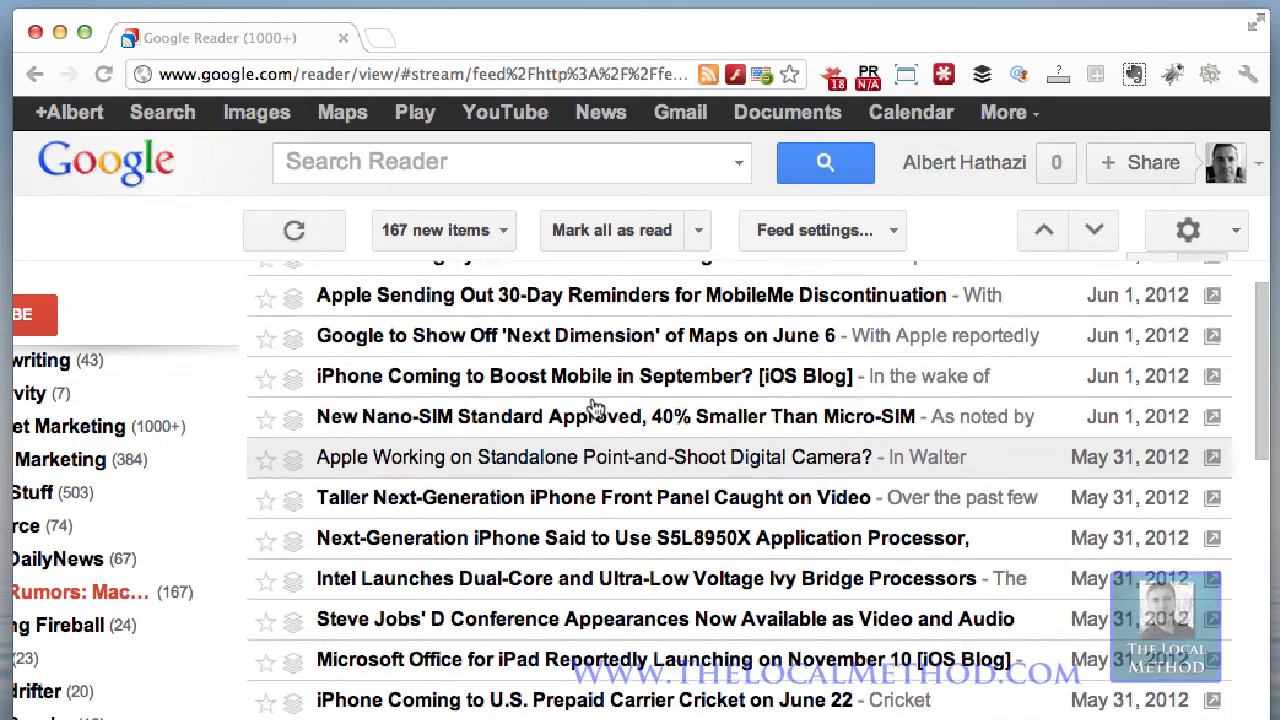
click(634, 232)
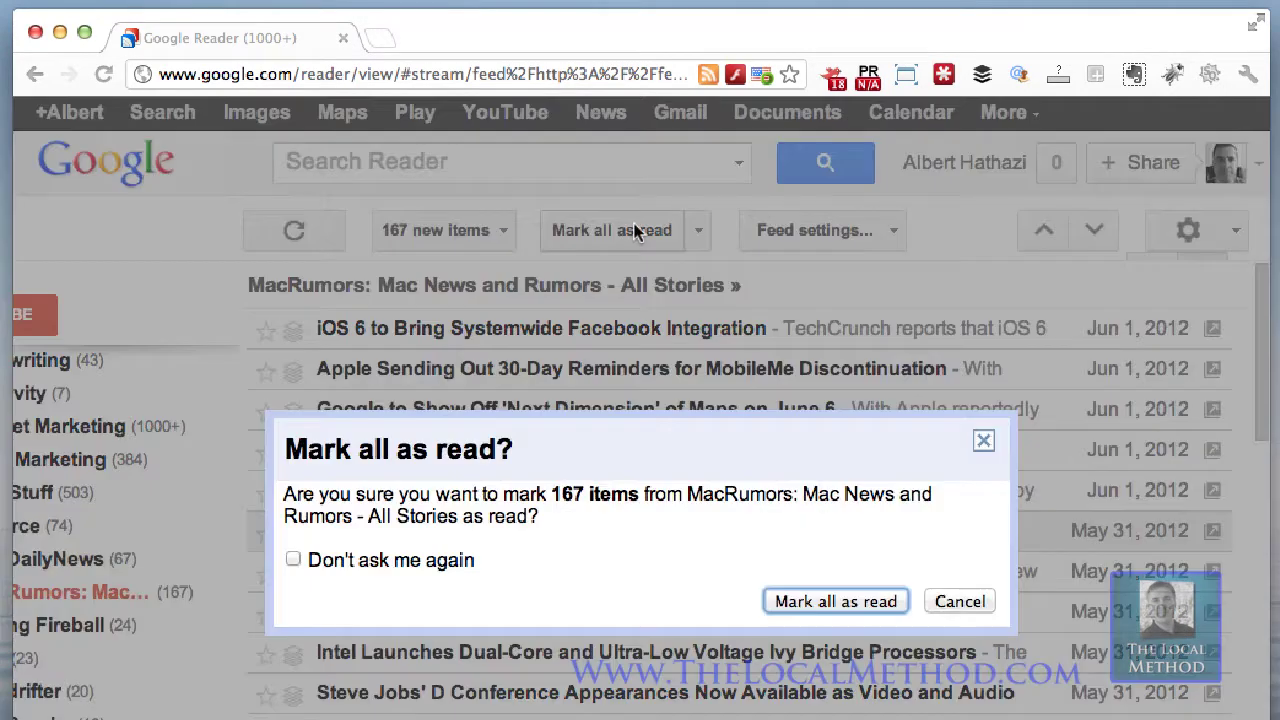
click(819, 603)
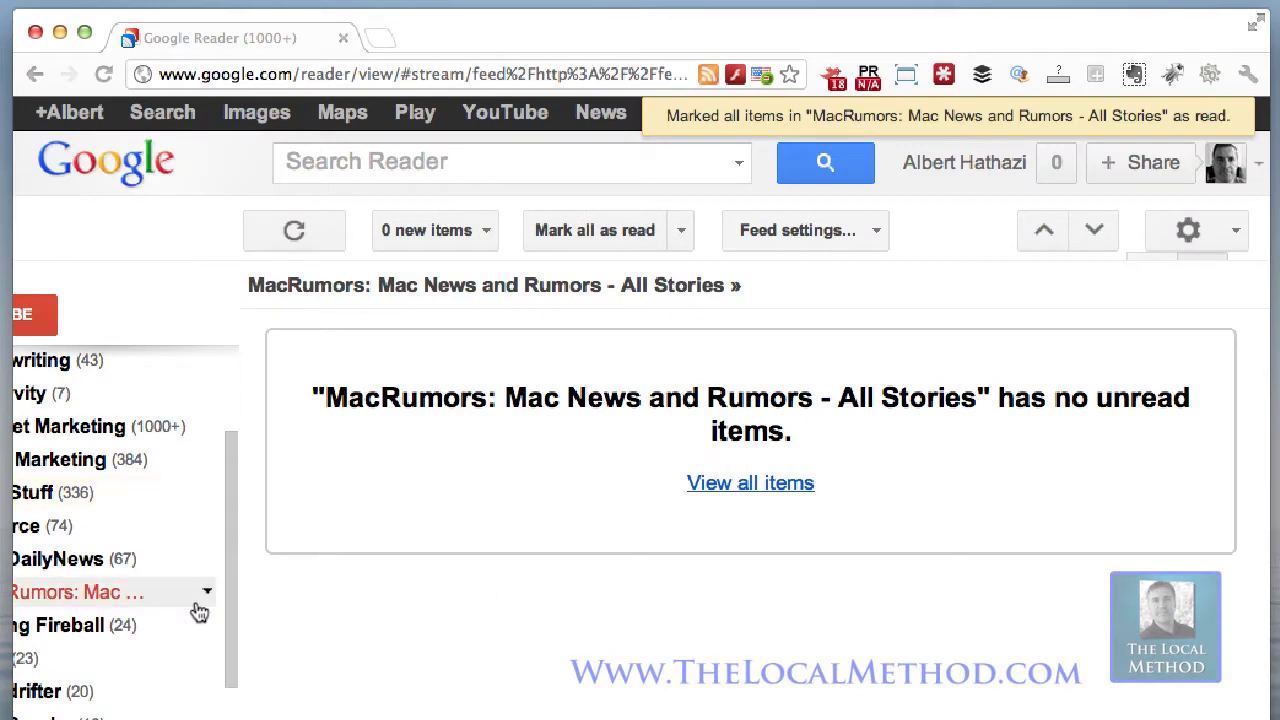
- Find the SEO folder in the subscription list and open its articles
scroll(200, 612, left, 3)
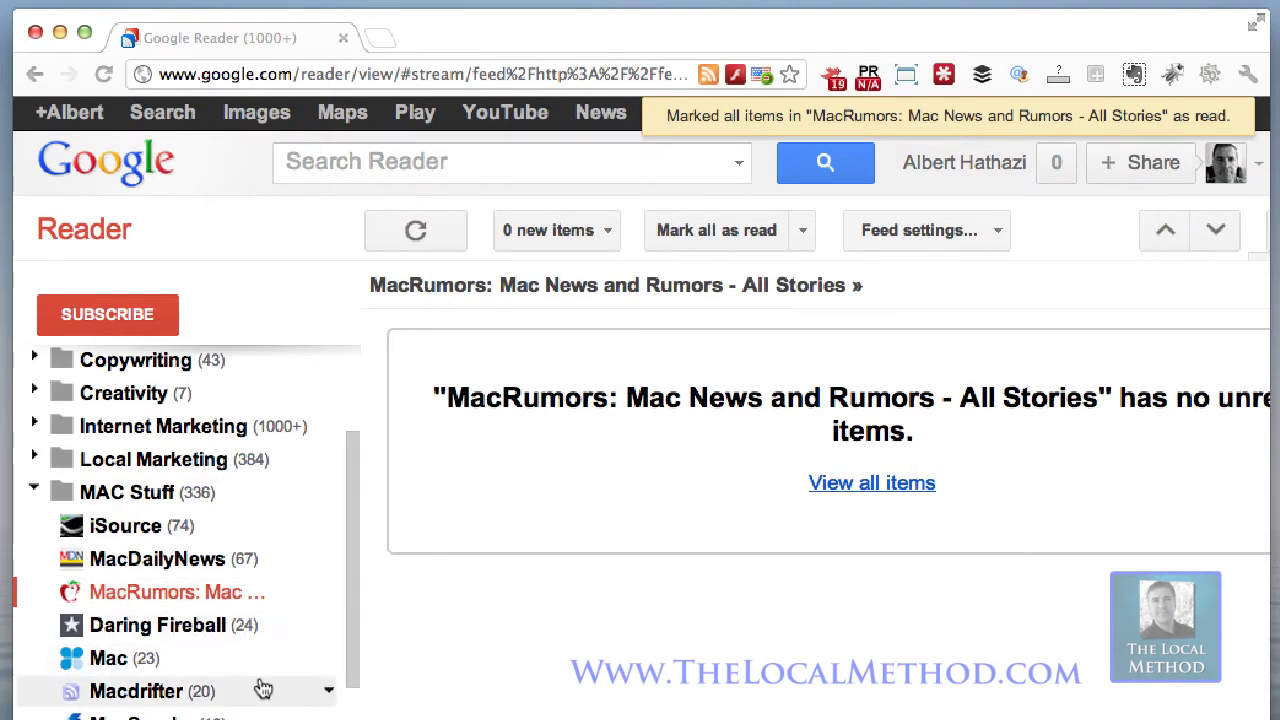
scroll(262, 688, down, 5)
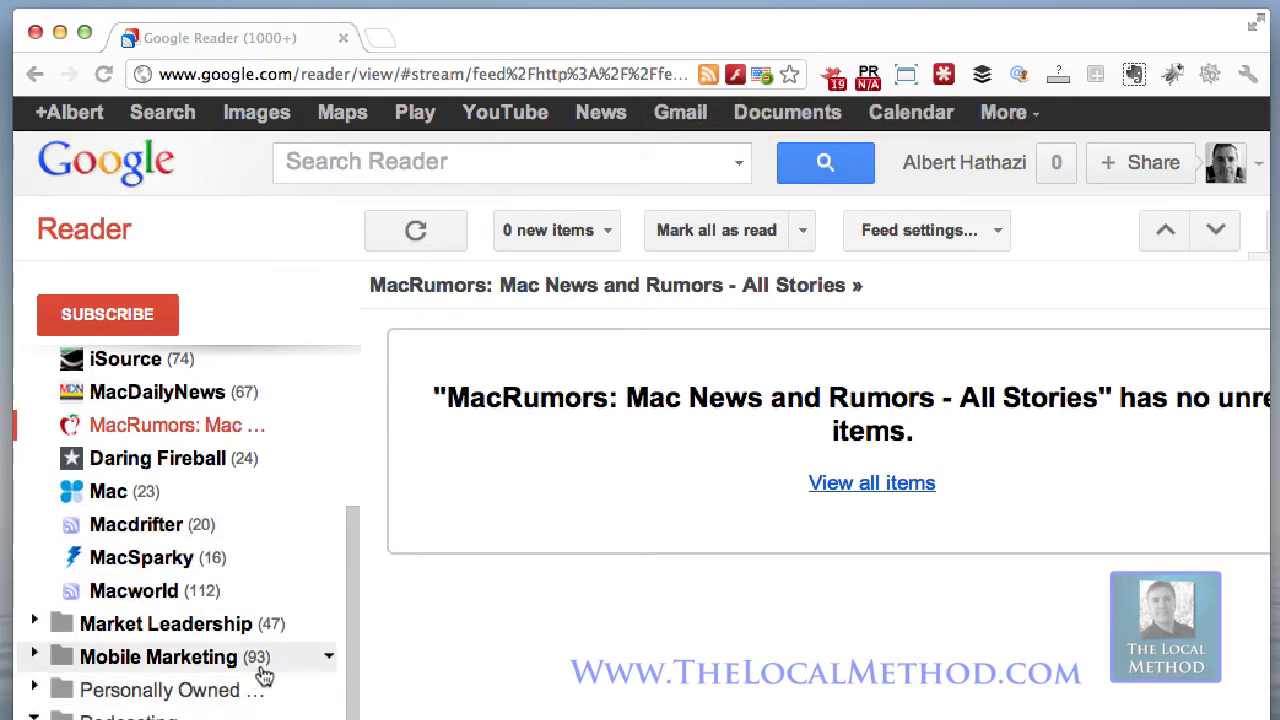
scroll(262, 676, down, 2)
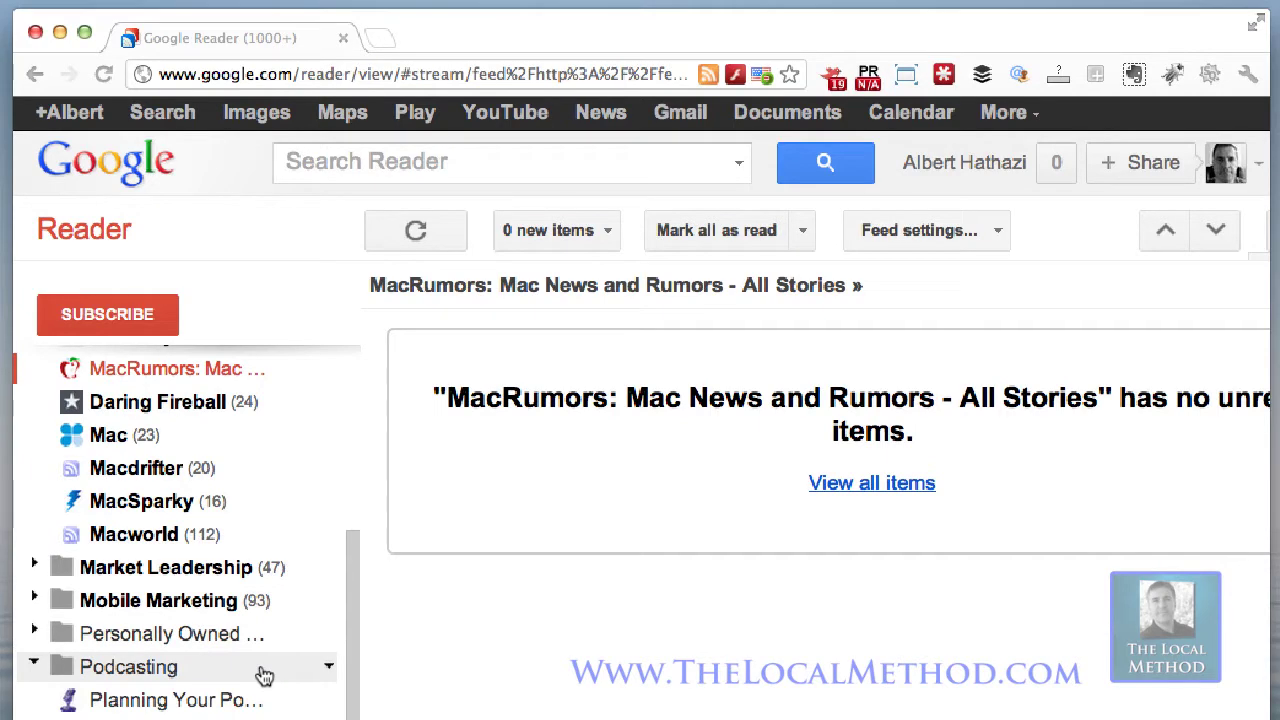
scroll(263, 676, up, 10)
scroll(263, 676, down, 11)
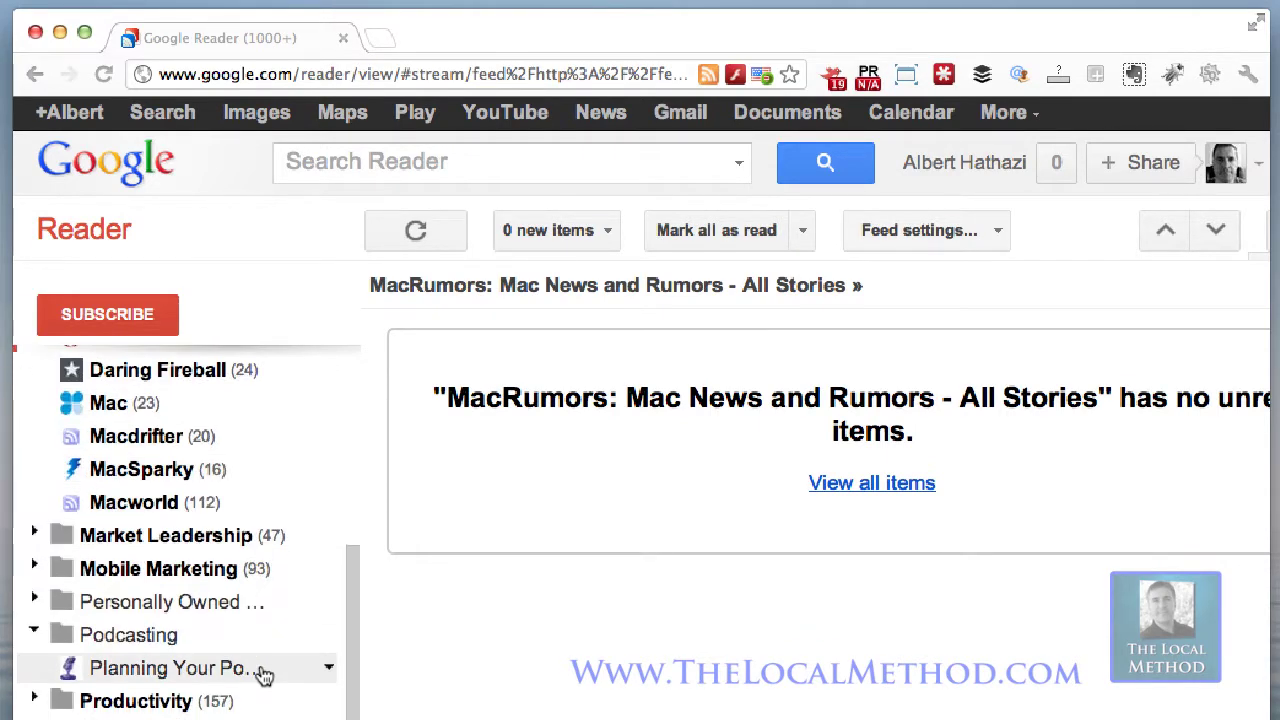
click(150, 718)
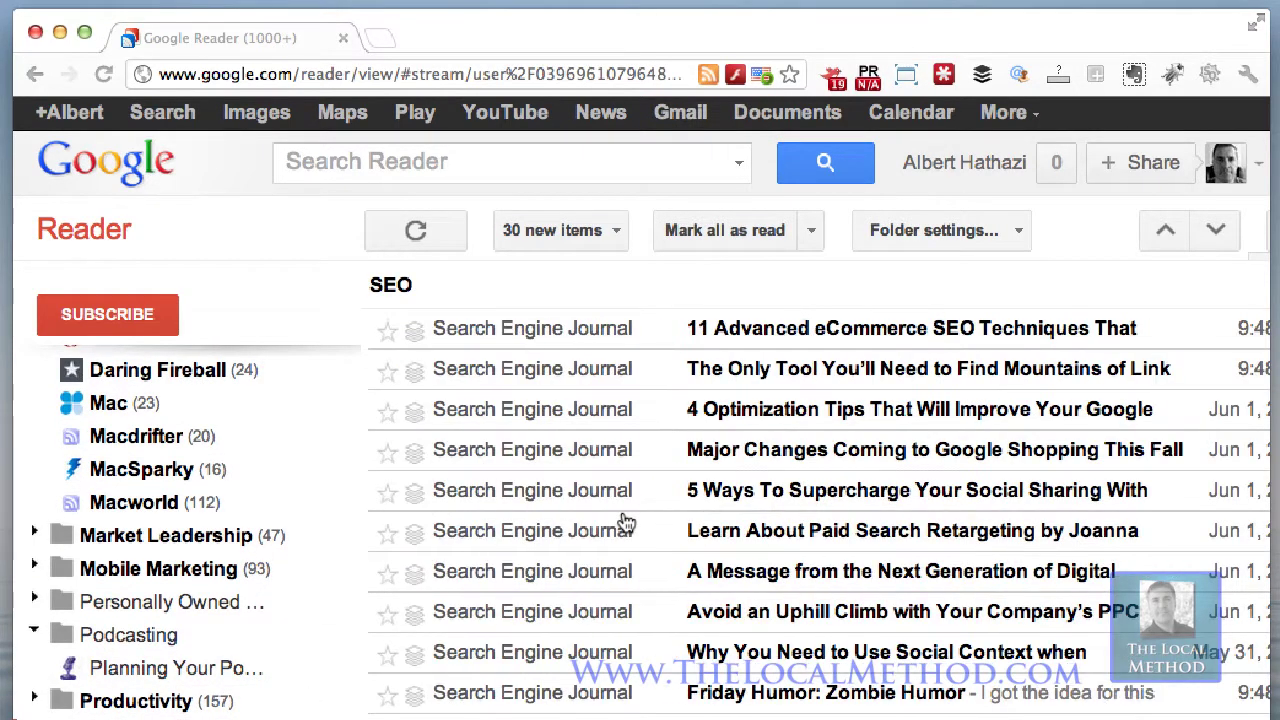
- Expand "11 Advanced eCommerce SEO Techniques That Work" in the SEO folder and open the full article on its website
scroll(920, 532, right, 4)
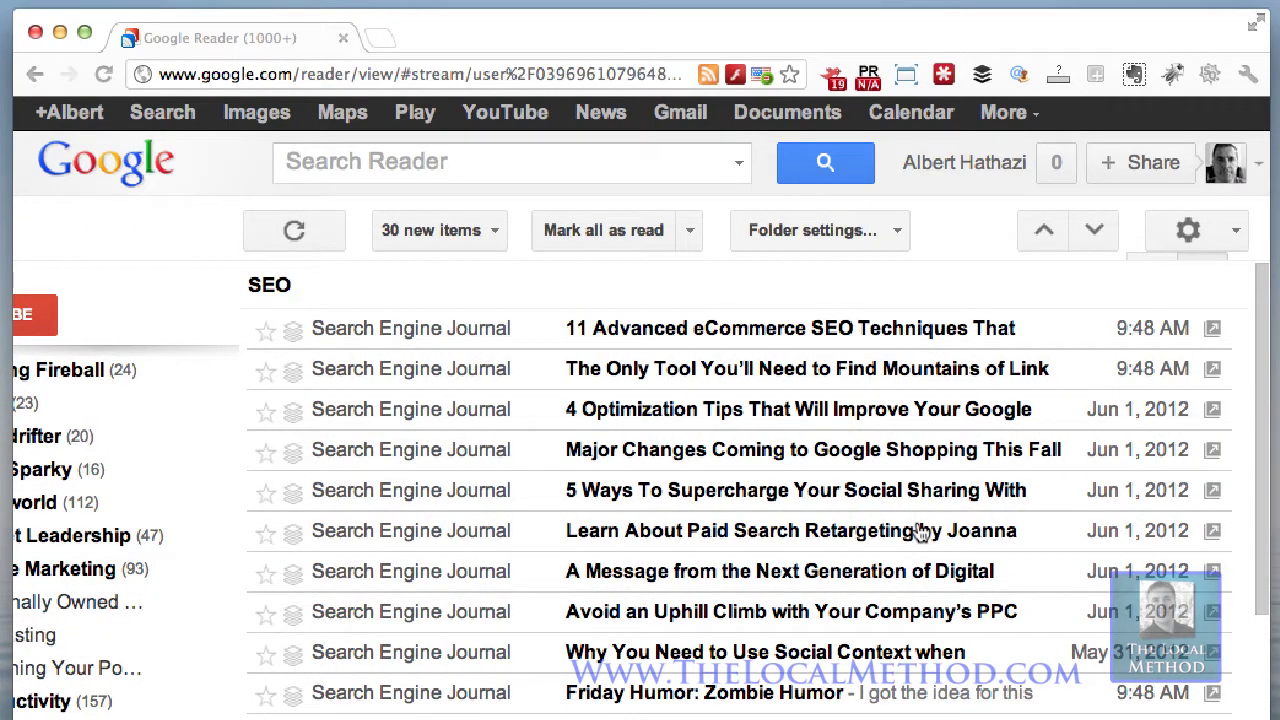
click(933, 334)
scroll(896, 540, down, 1)
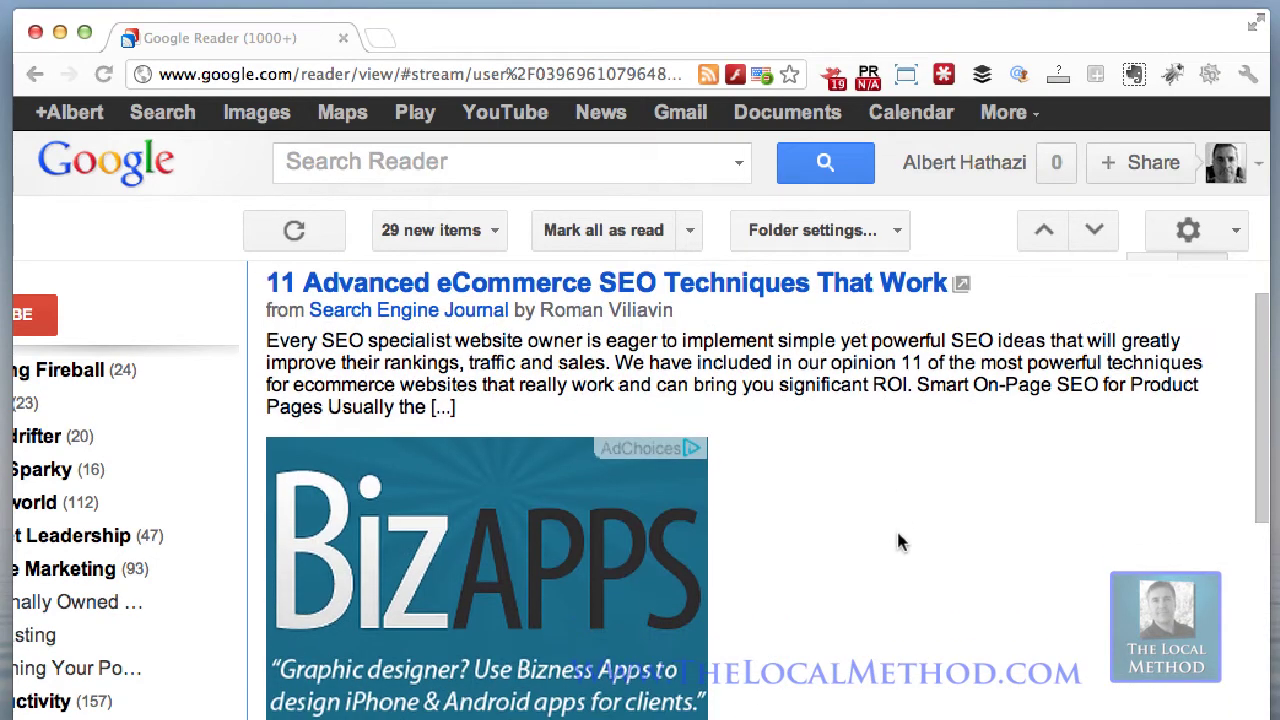
scroll(896, 540, up, 3)
click(878, 380)
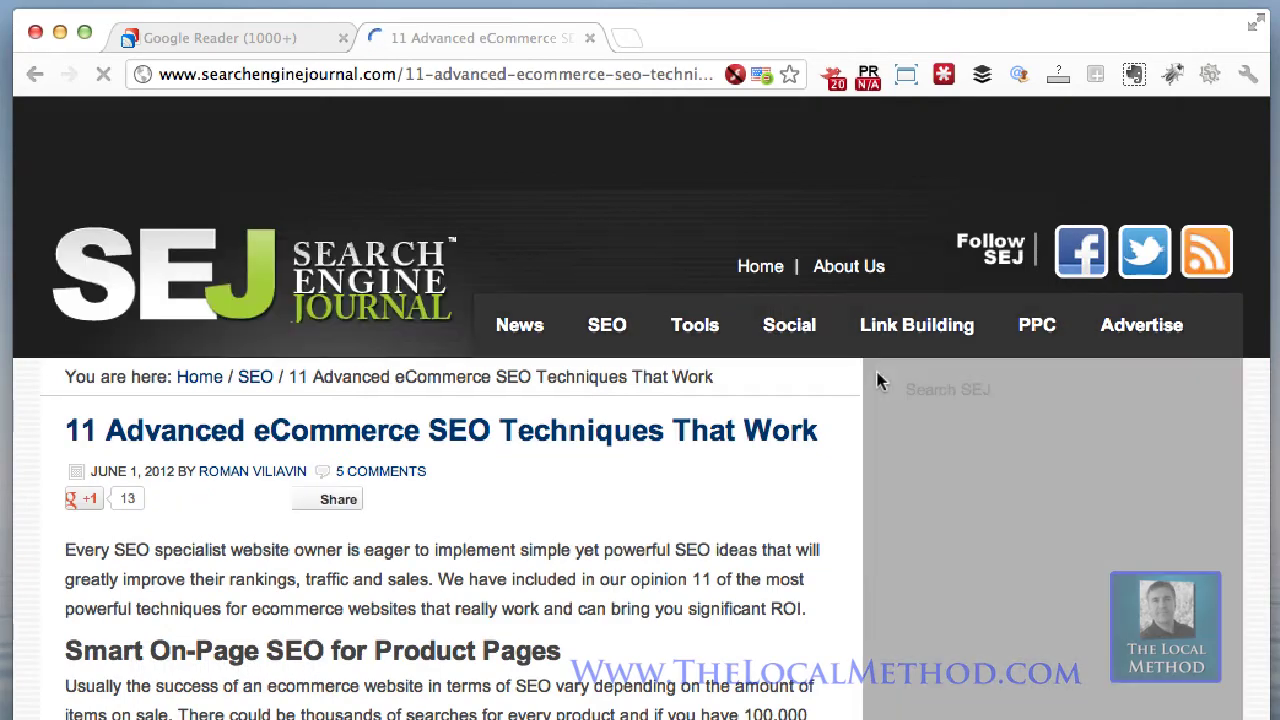
- Read through the eCommerce SEO techniques article on Search Engine Journal and return to its headline
scroll(686, 509, down, 3)
scroll(680, 512, down, 3)
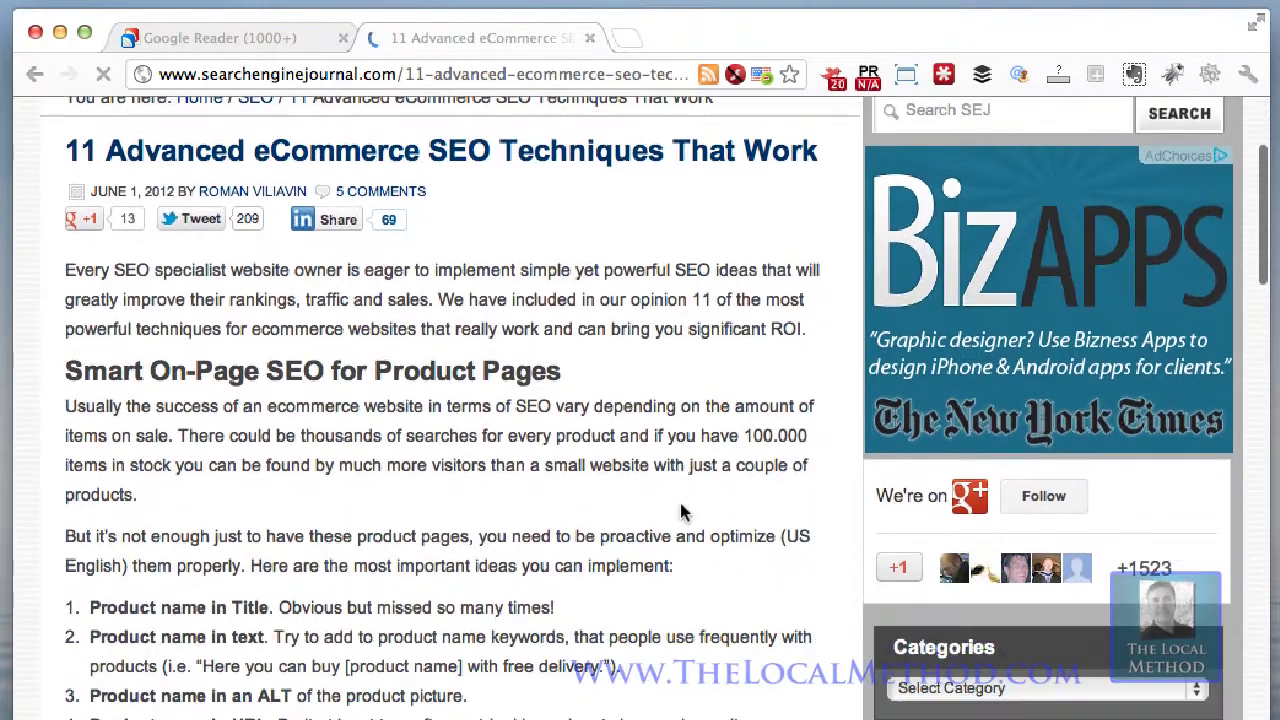
scroll(680, 512, down, 3)
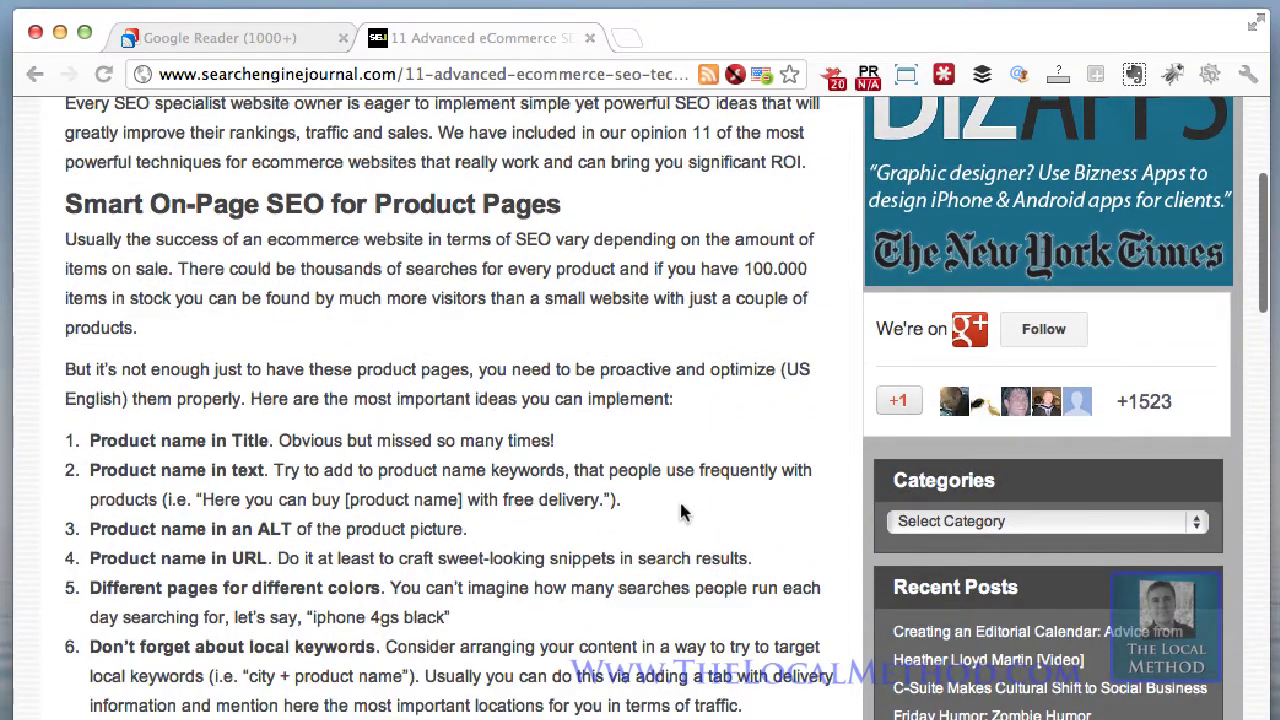
scroll(680, 512, down, 9)
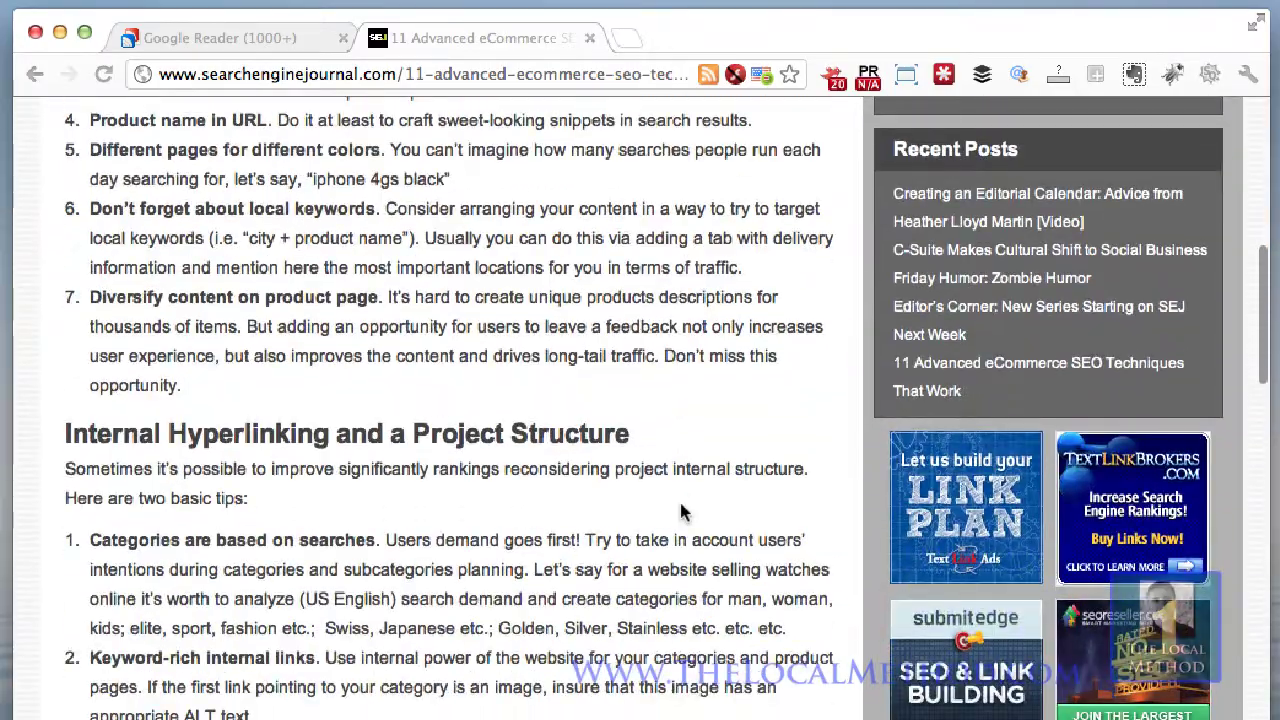
scroll(680, 512, down, 5)
scroll(680, 512, down, 4)
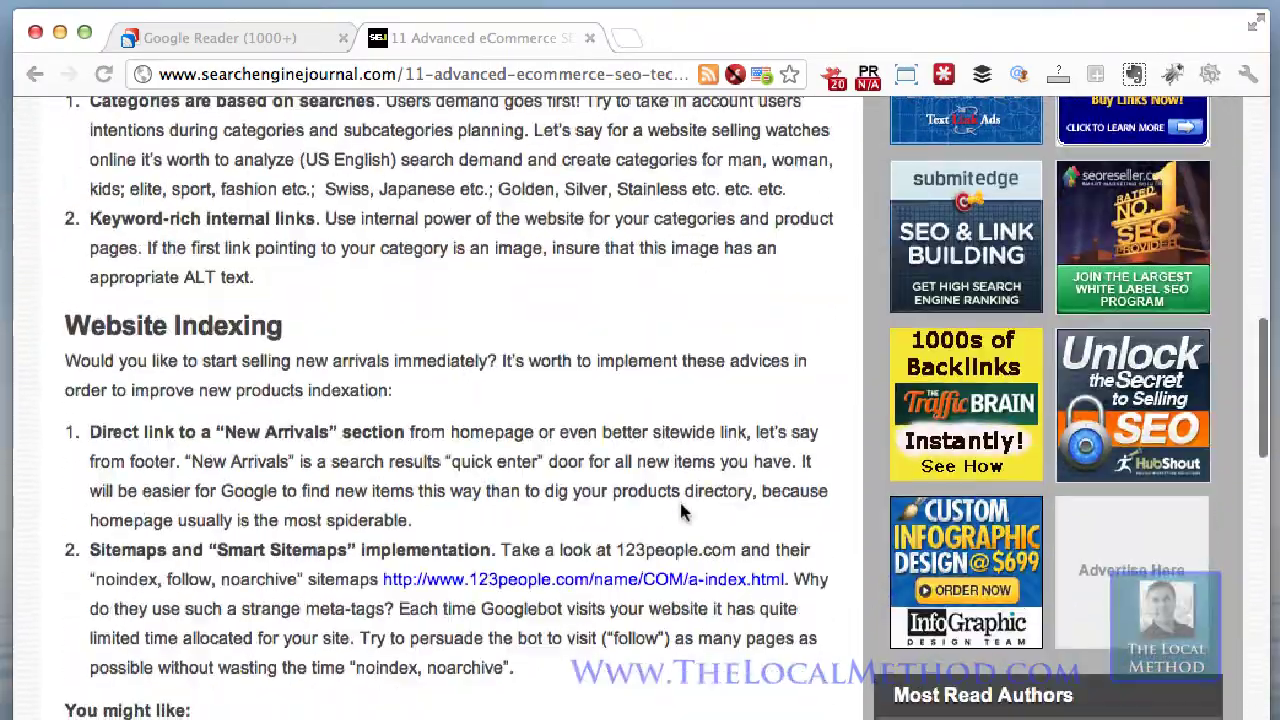
scroll(680, 512, up, 20)
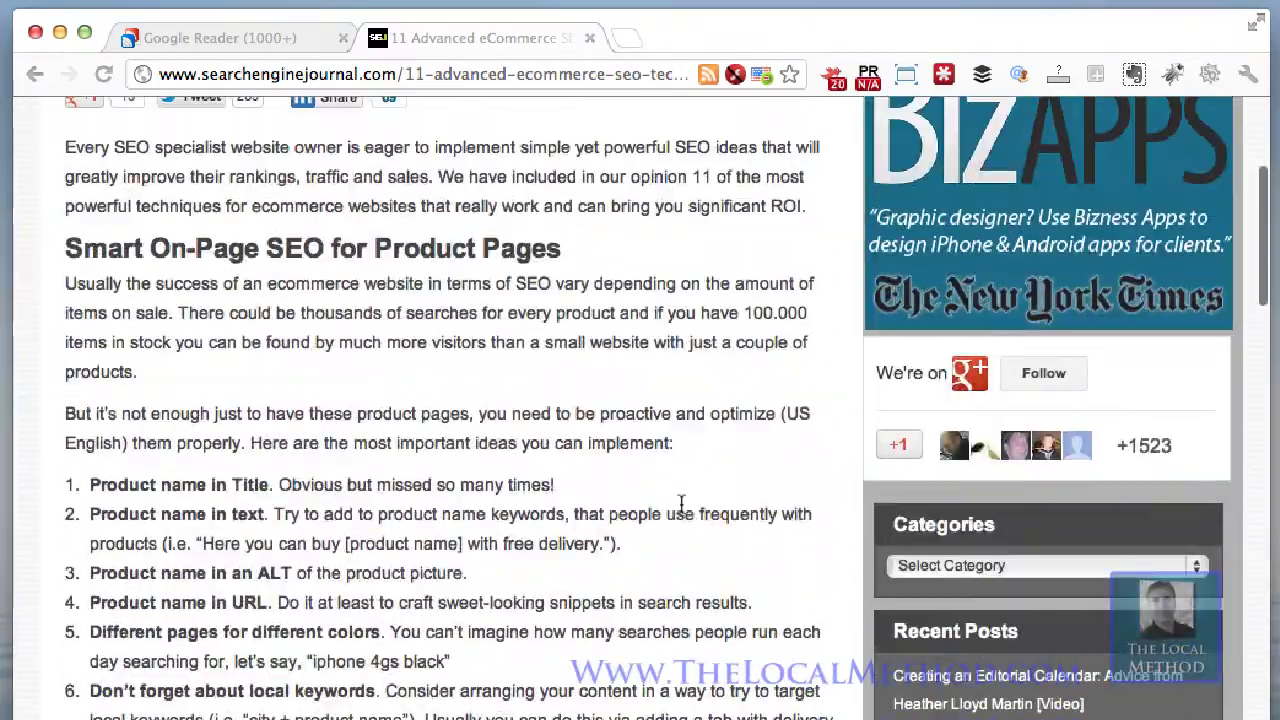
scroll(680, 502, up, 7)
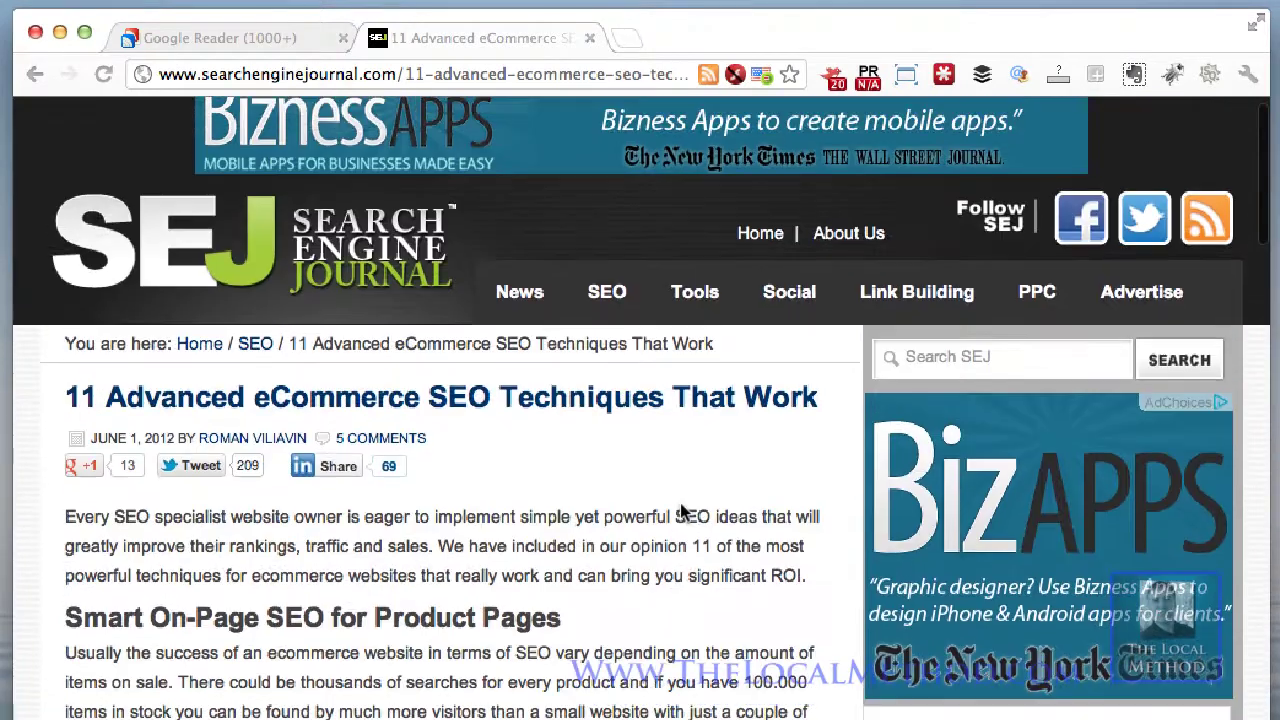
- Add the eCommerce SEO techniques article to the Buffer queue with its default message, and close the article page
click(977, 78)
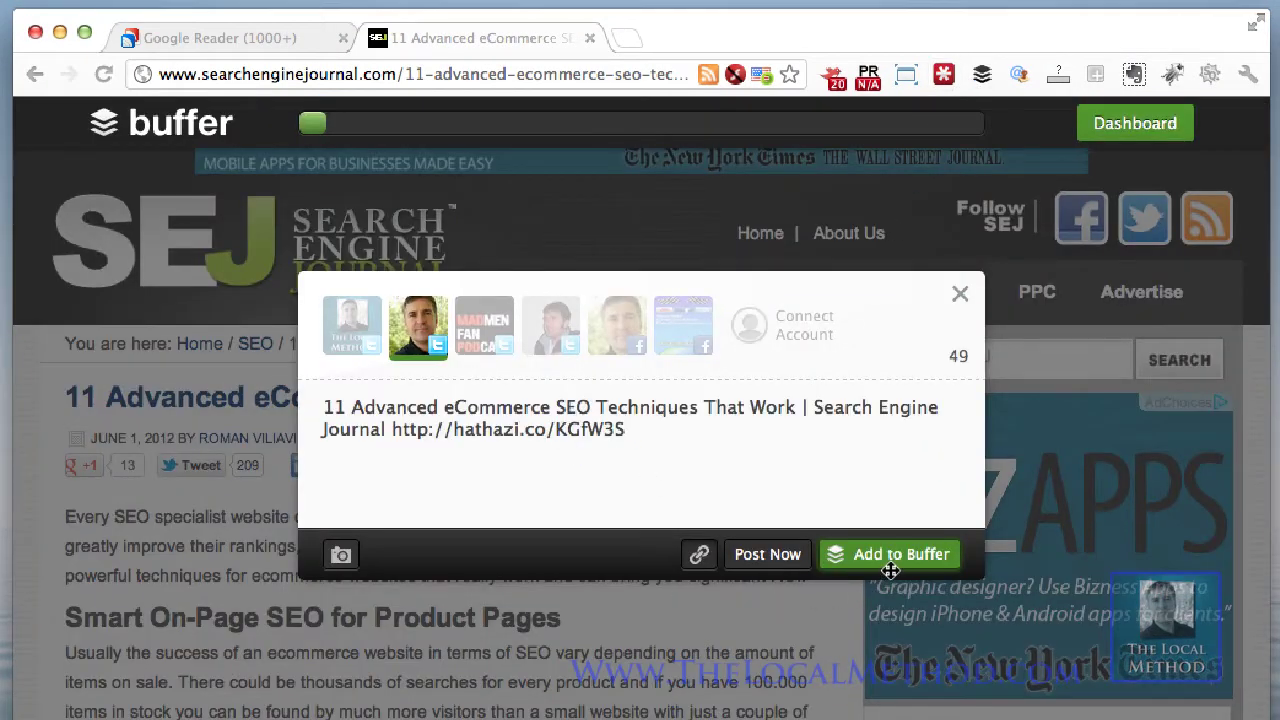
click(901, 560)
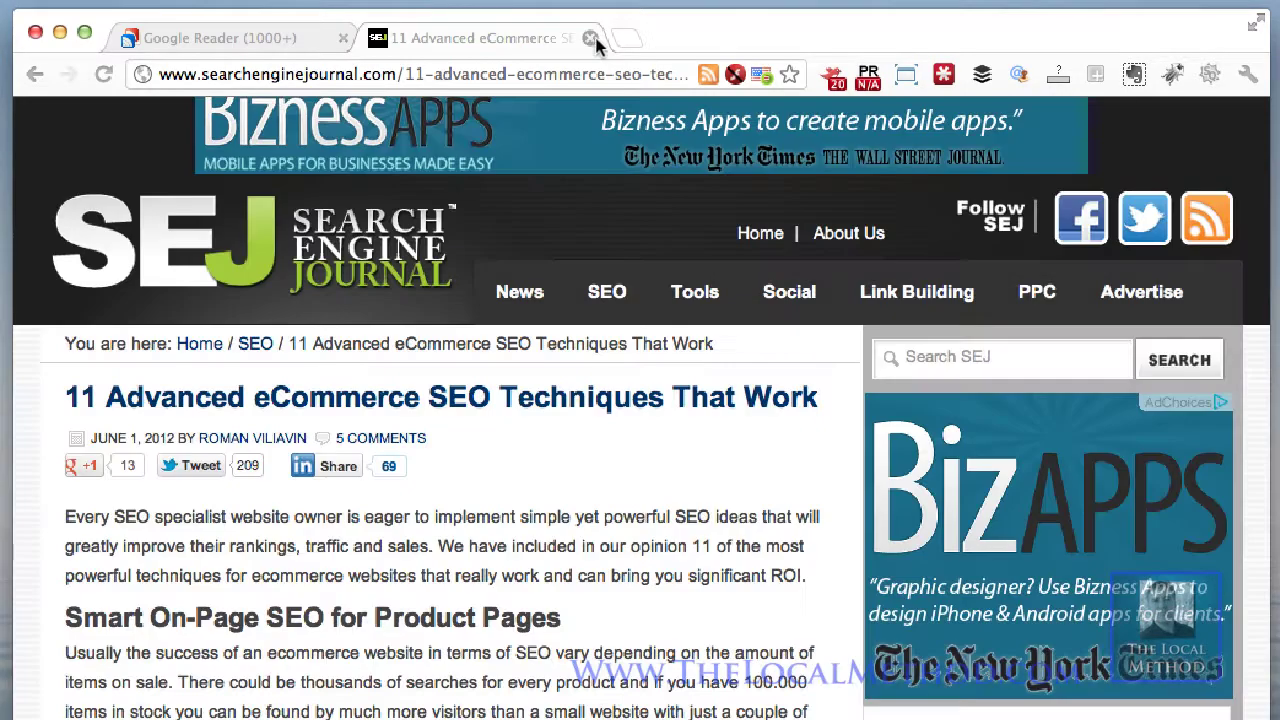
click(589, 38)
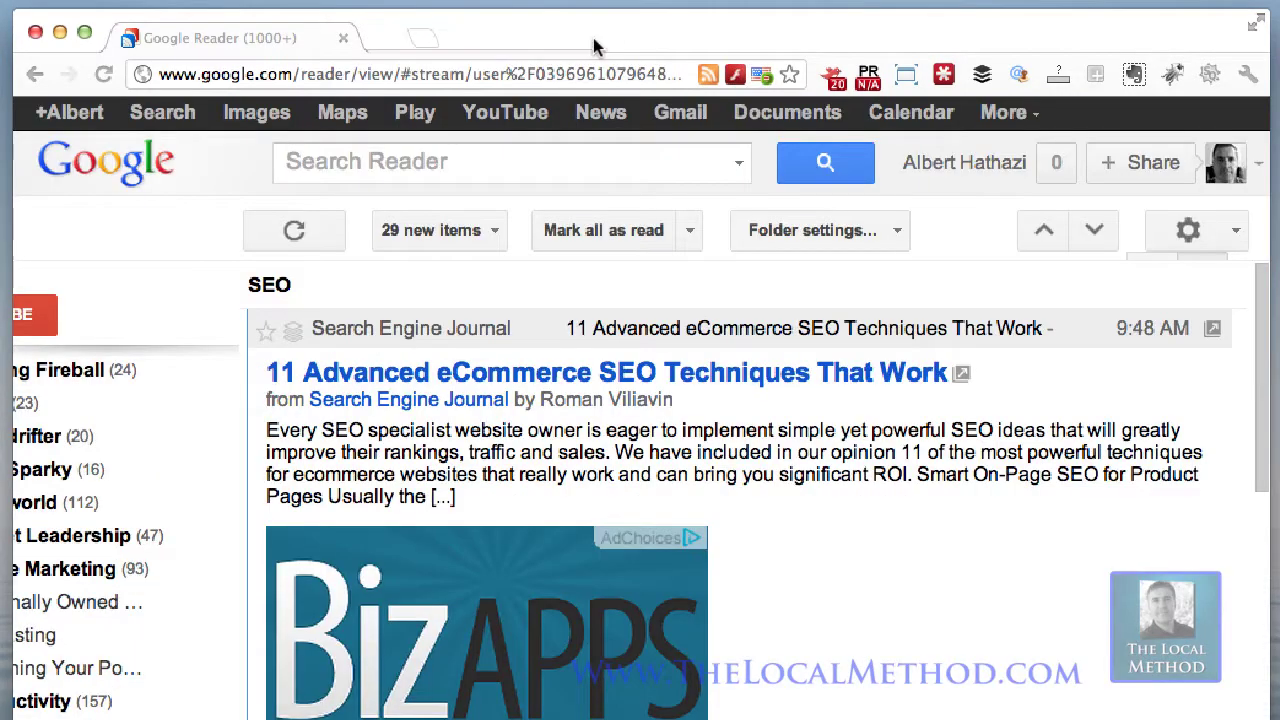
- Collapse the eCommerce article's preview and open the full "Friday Humor: Zombie Humor" article from the SEO folder
click(624, 335)
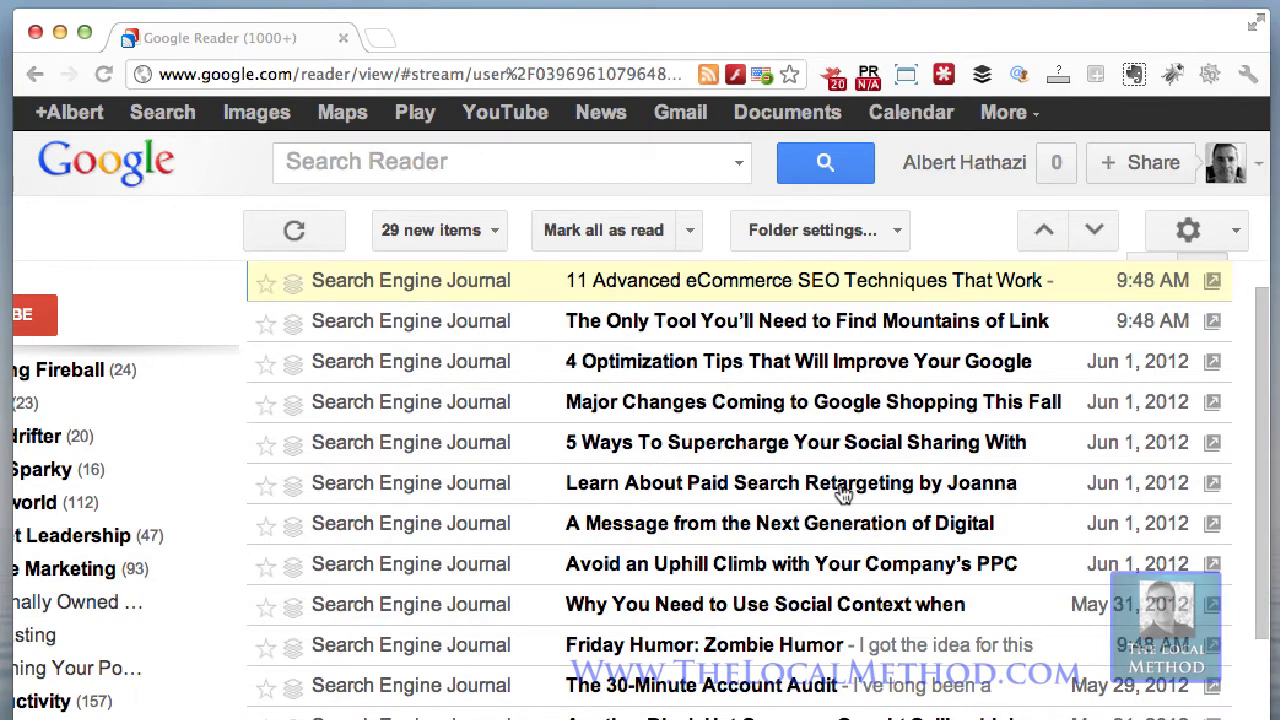
scroll(843, 493, down, 2)
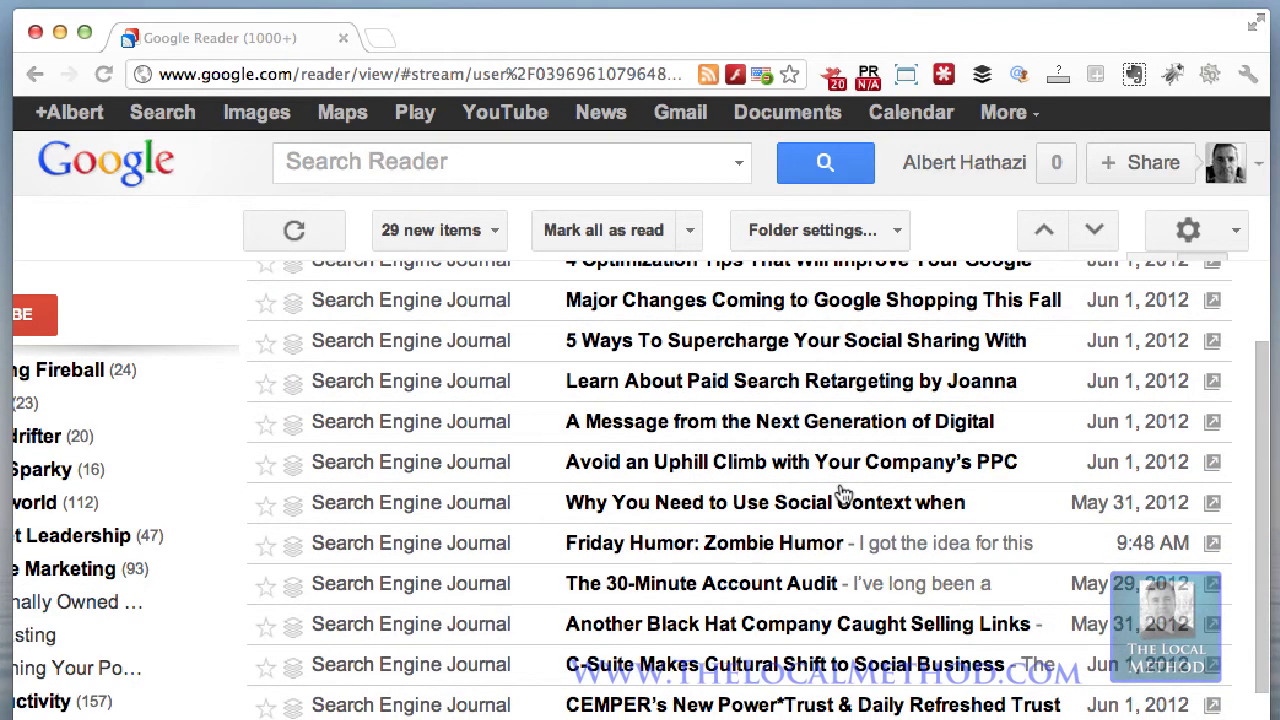
scroll(843, 493, down, 1)
click(840, 495)
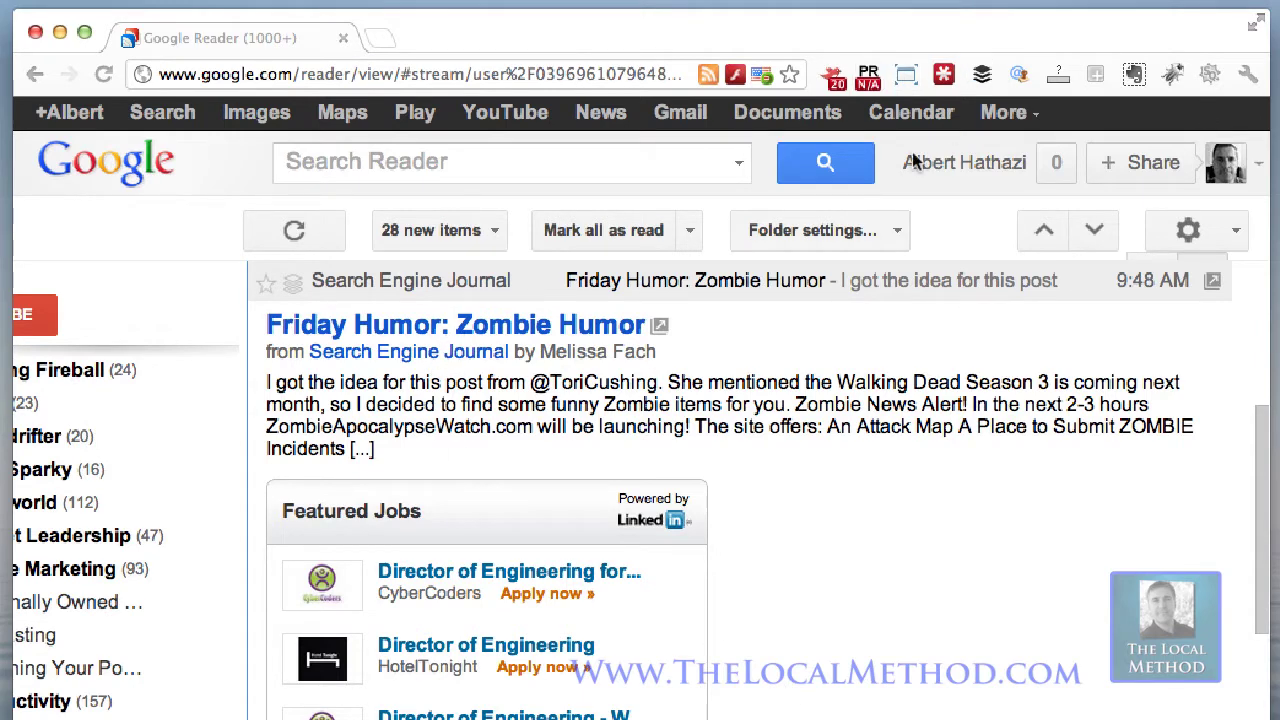
click(479, 325)
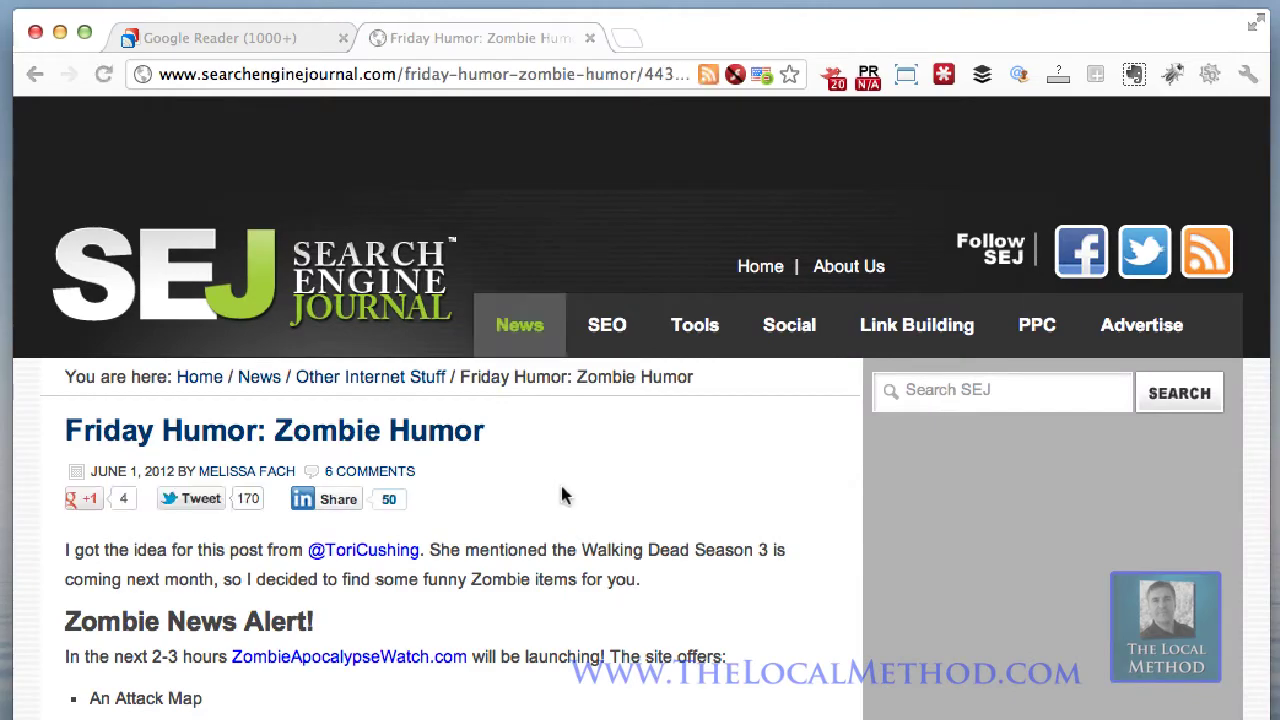
- Always allow Flash content on the Search Engine Journal site from the "Friday Humor: Zombie Humor" article
scroll(560, 482, down, 3)
scroll(560, 482, down, 4)
scroll(561, 486, up, 5)
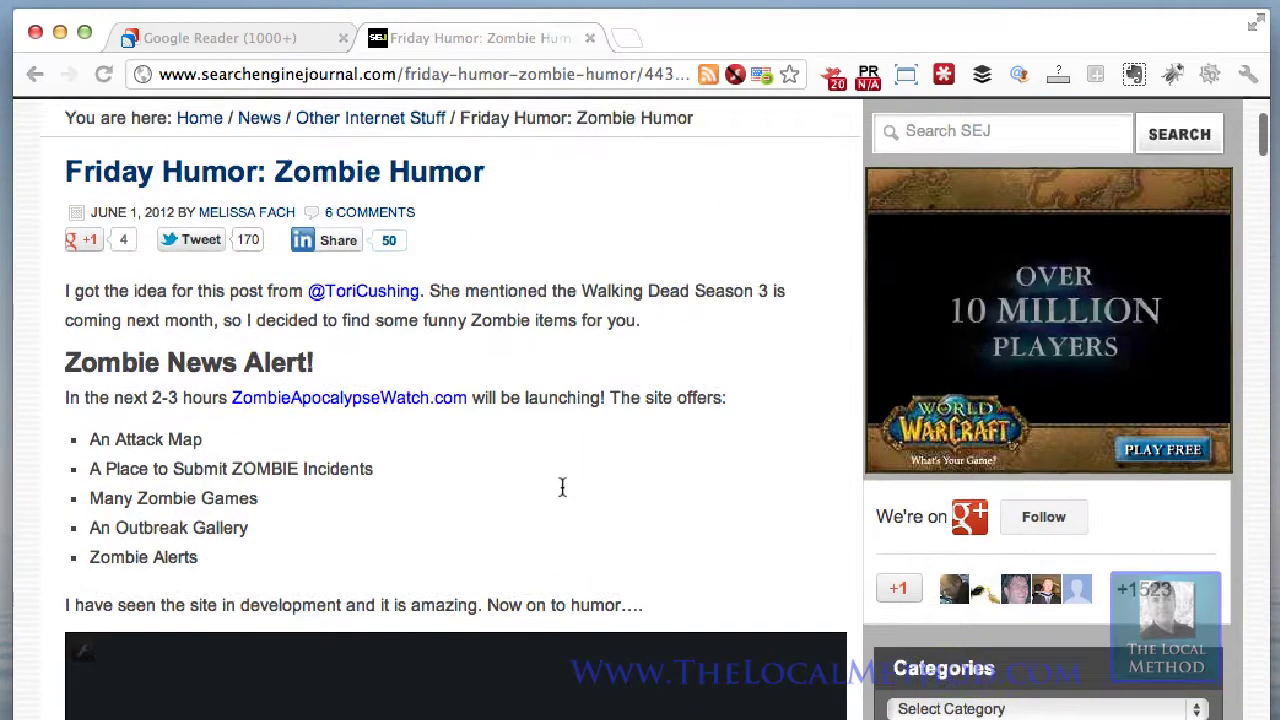
right_click(729, 77)
click(737, 112)
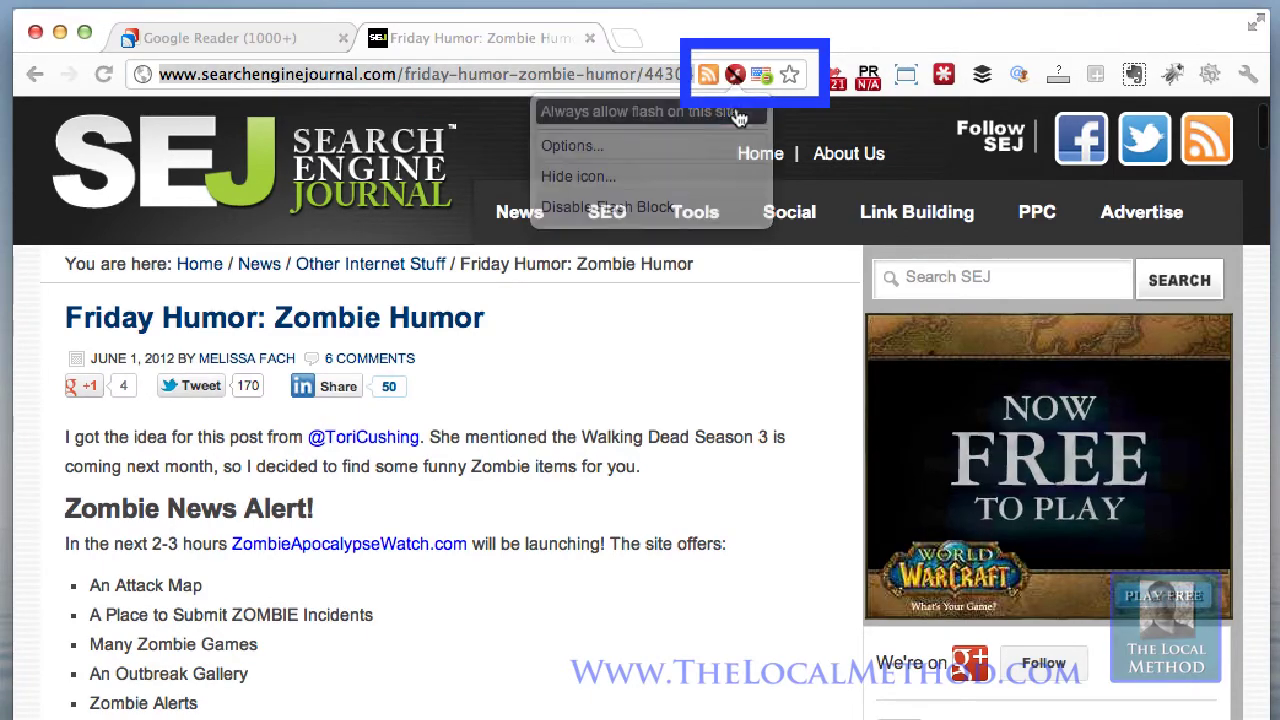
- Look over the zombie humor article, add it to the Buffer queue with its default message, and close the article page
scroll(721, 380, down, 3)
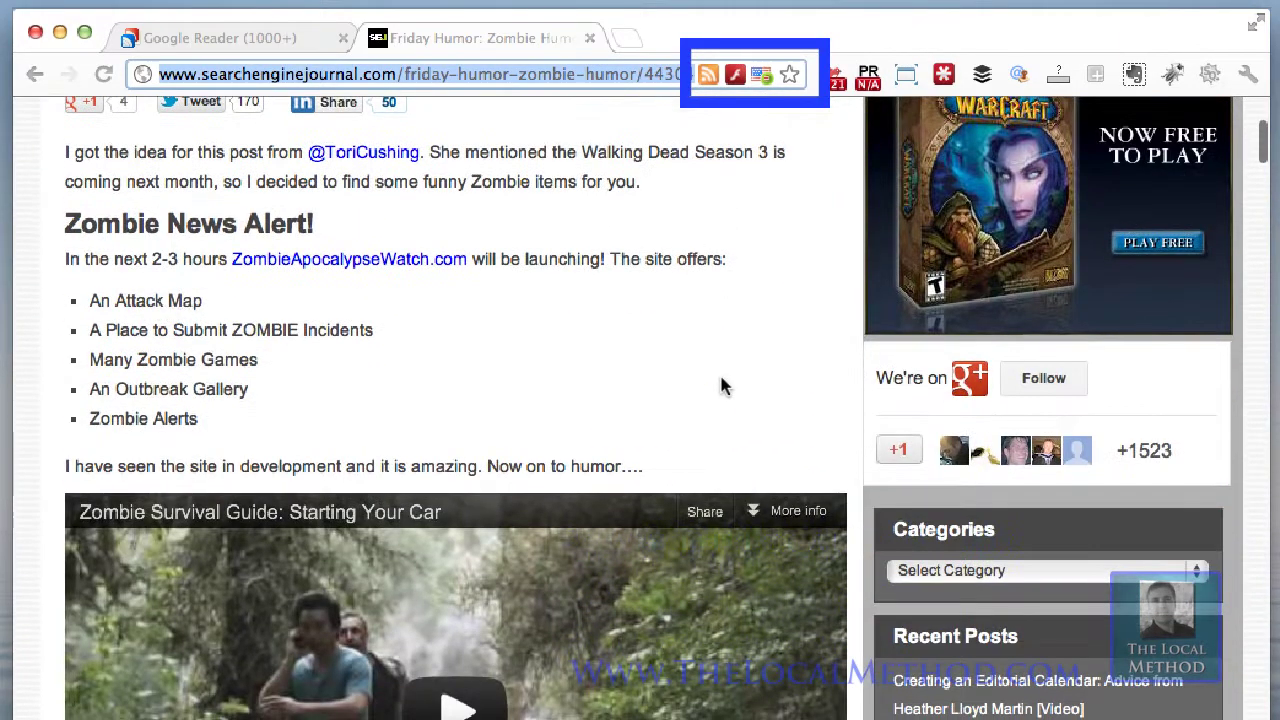
scroll(721, 386, down, 7)
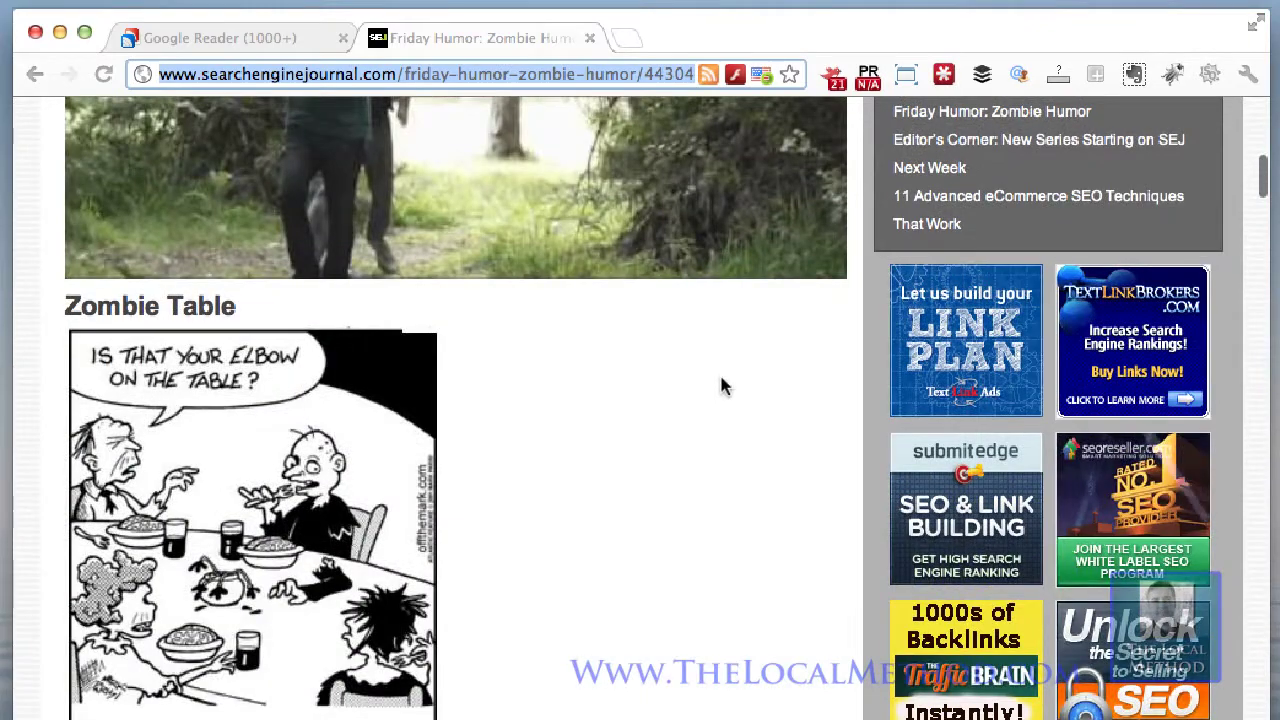
scroll(723, 387, up, 10)
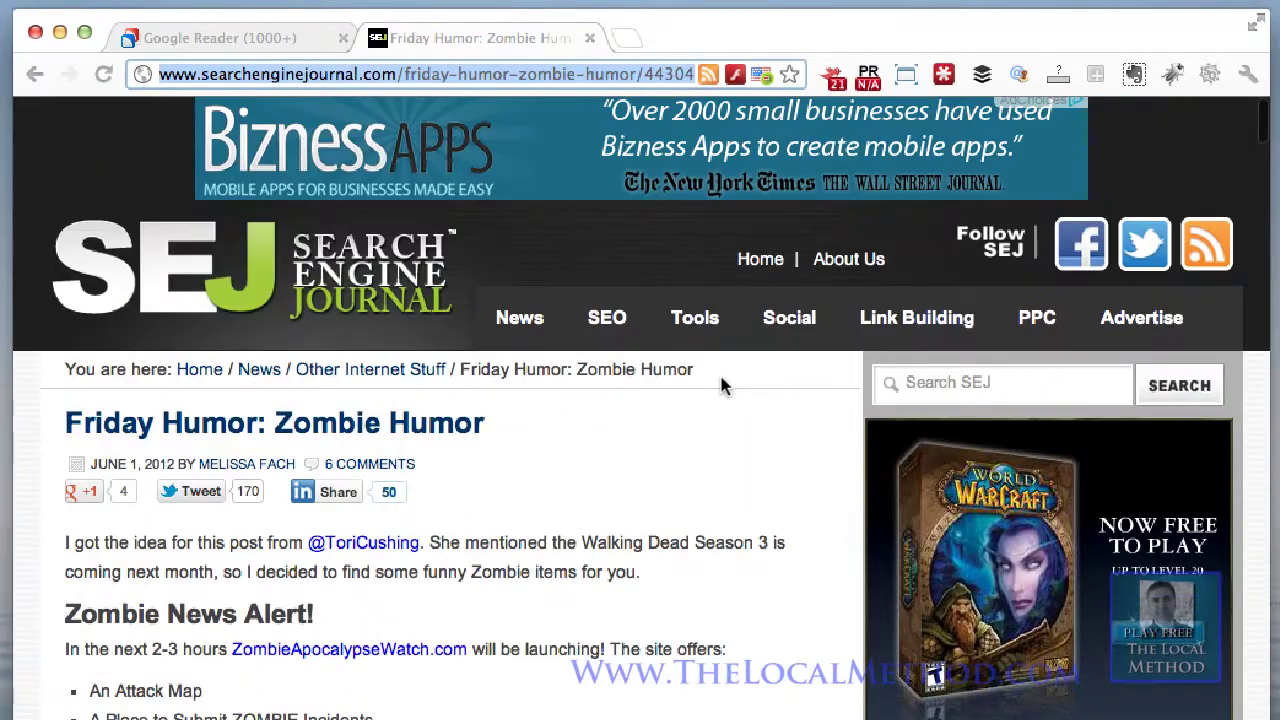
click(986, 76)
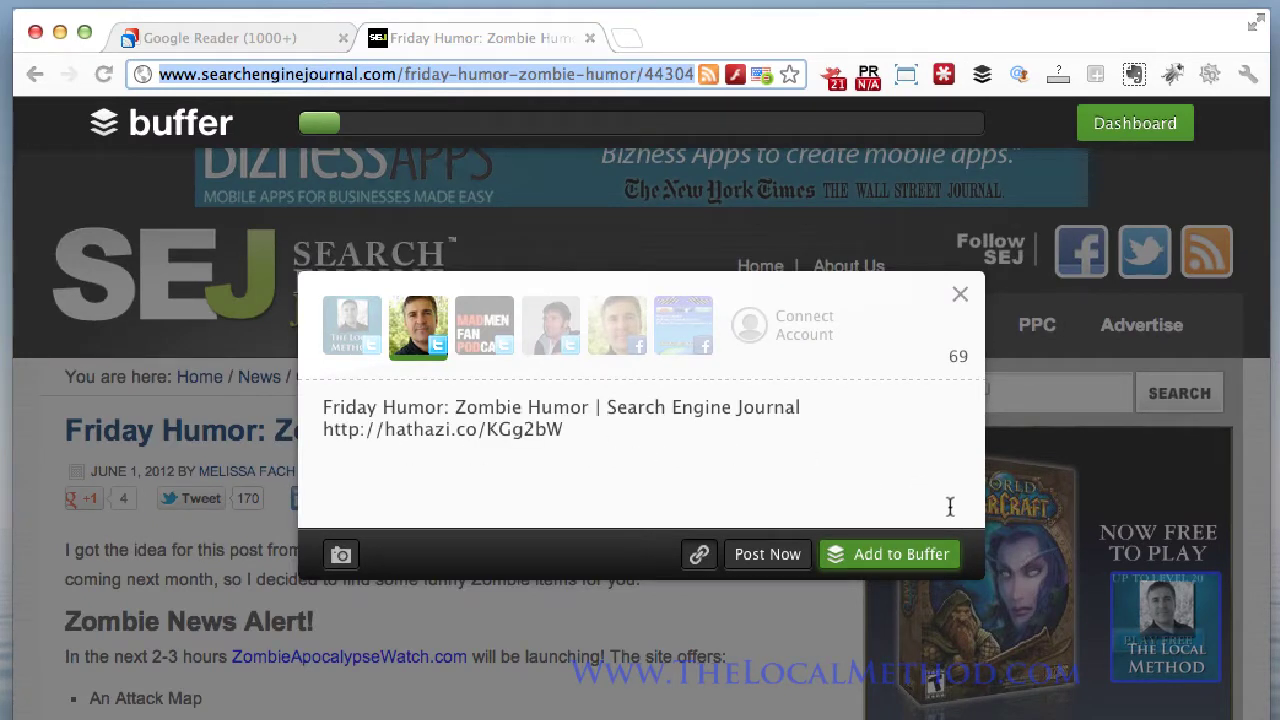
click(877, 563)
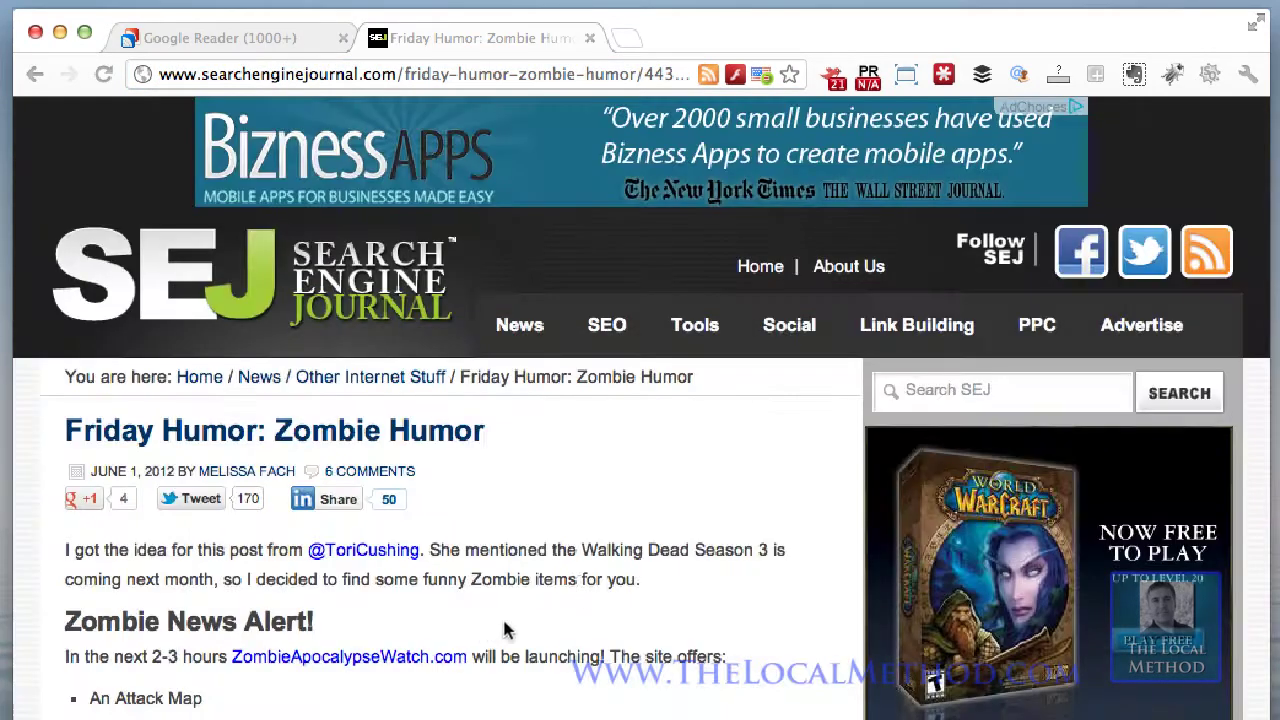
click(589, 38)
- Look through the feed folders in the subscriptions list and collapse the MAC Stuff folder
scroll(200, 457, left, 5)
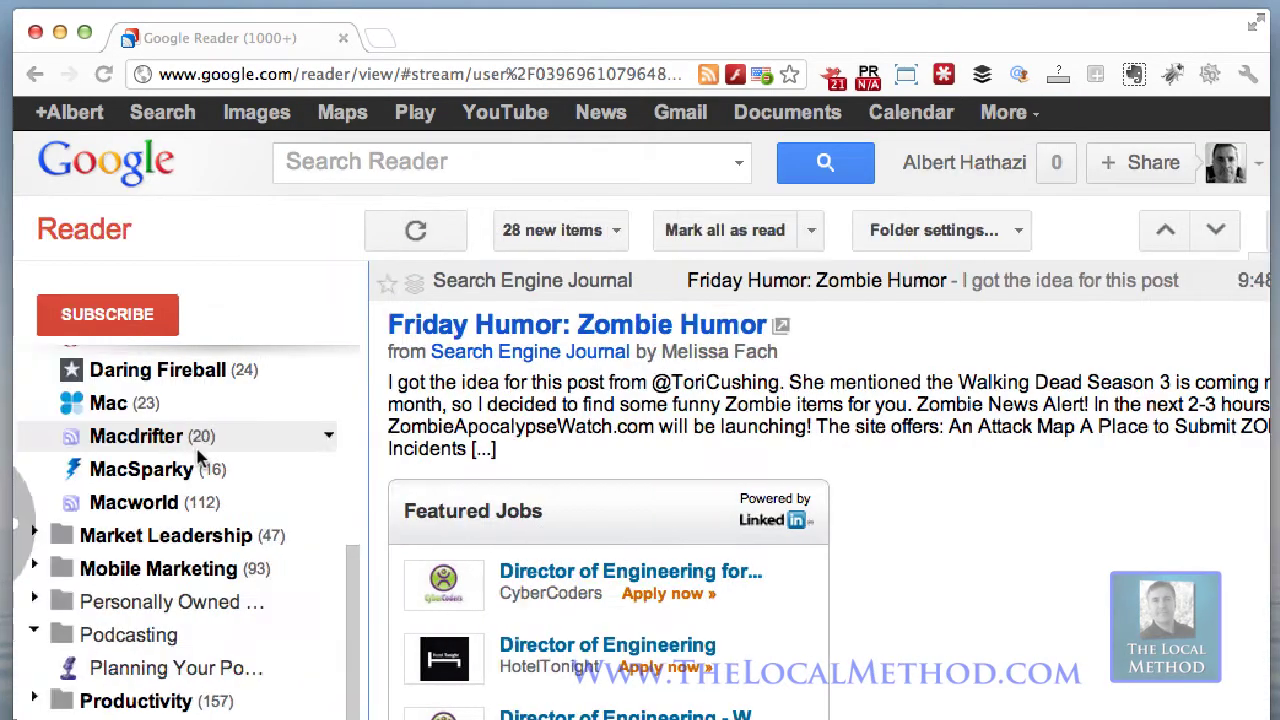
scroll(198, 457, down, 3)
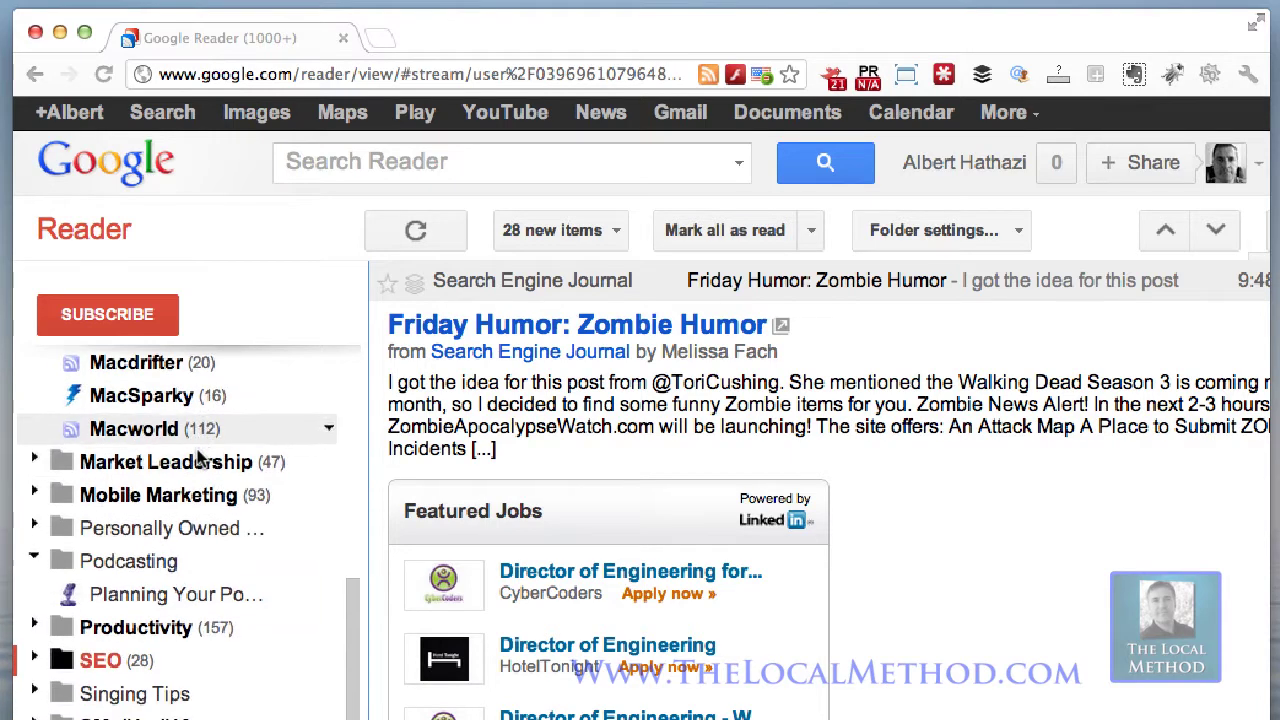
scroll(198, 457, down, 5)
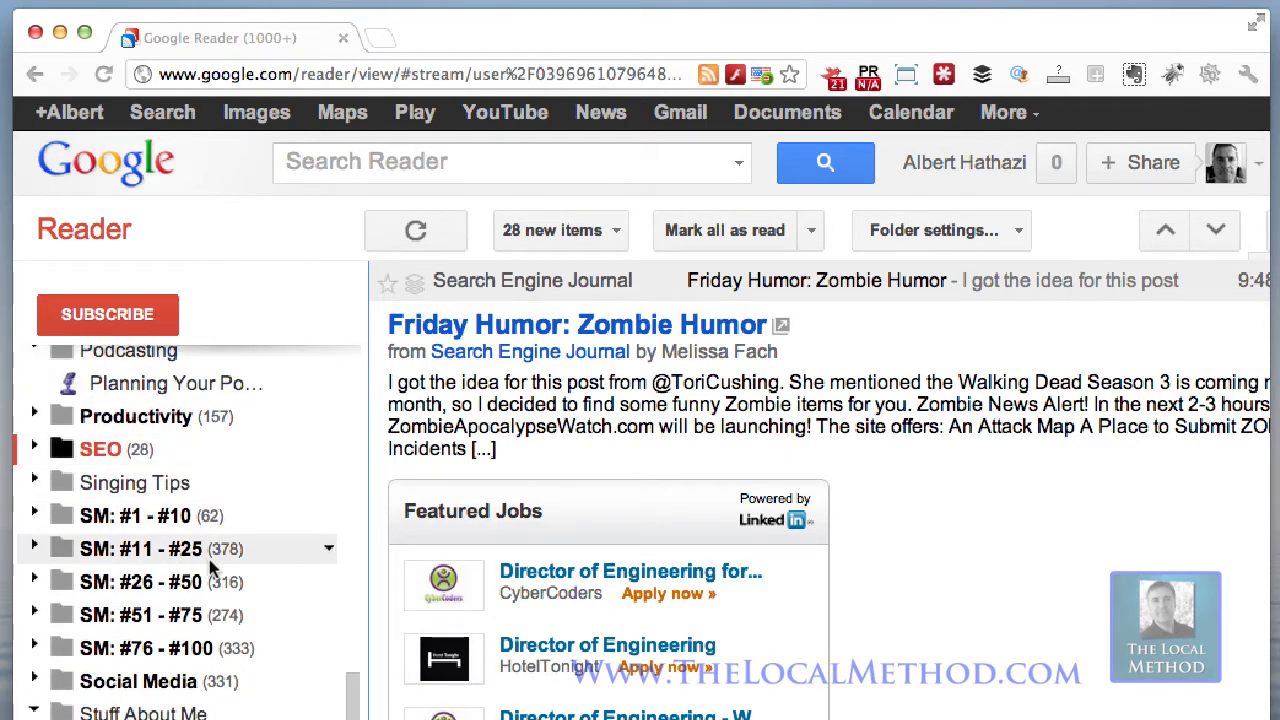
scroll(209, 559, up, 10)
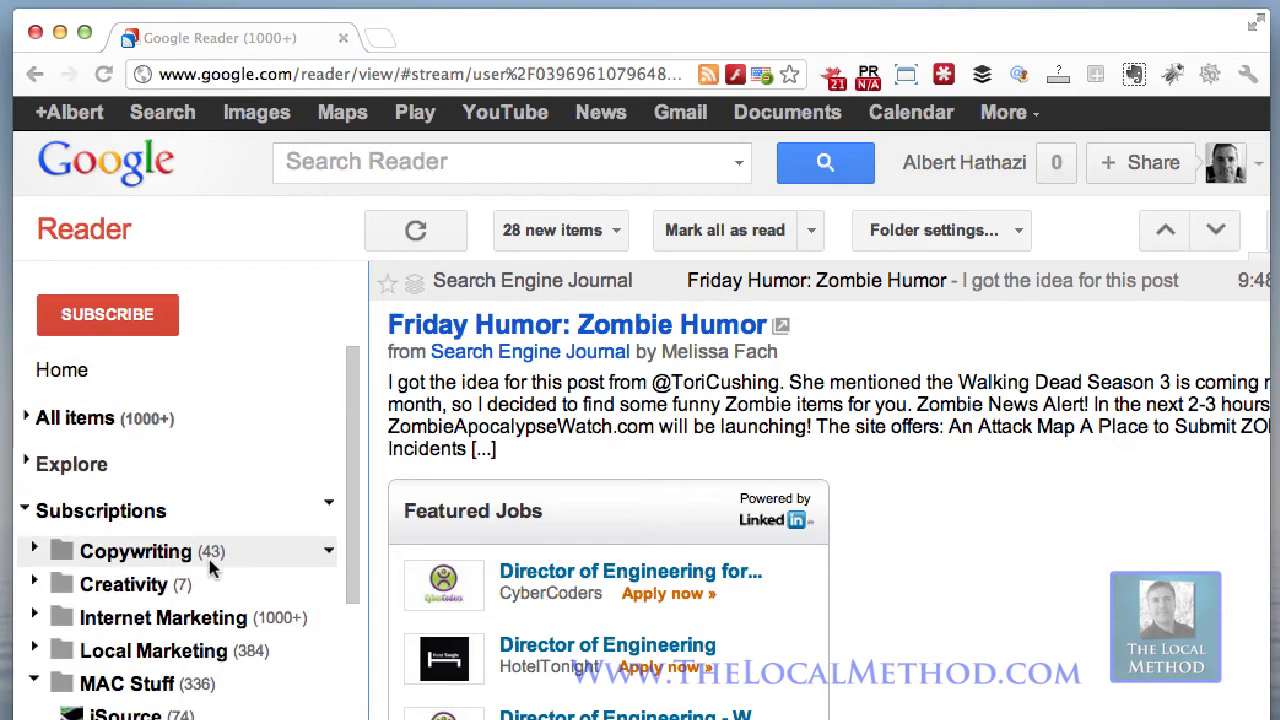
scroll(209, 559, down, 3)
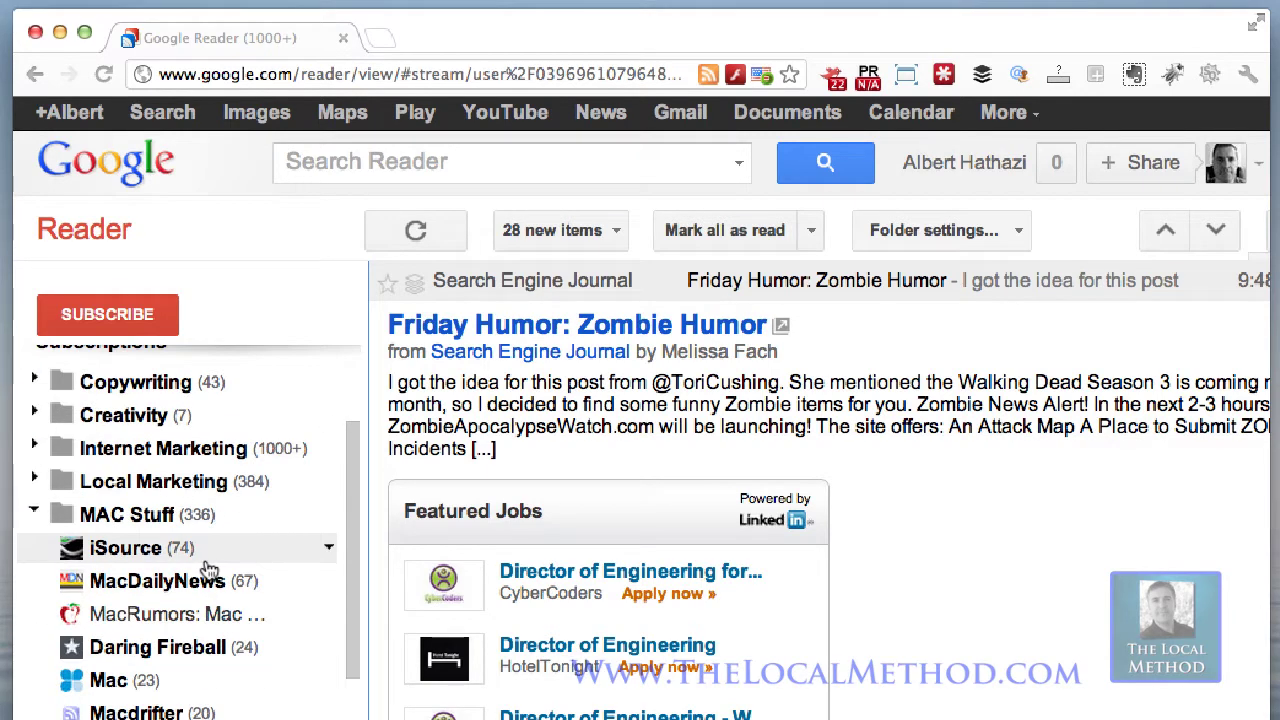
click(35, 514)
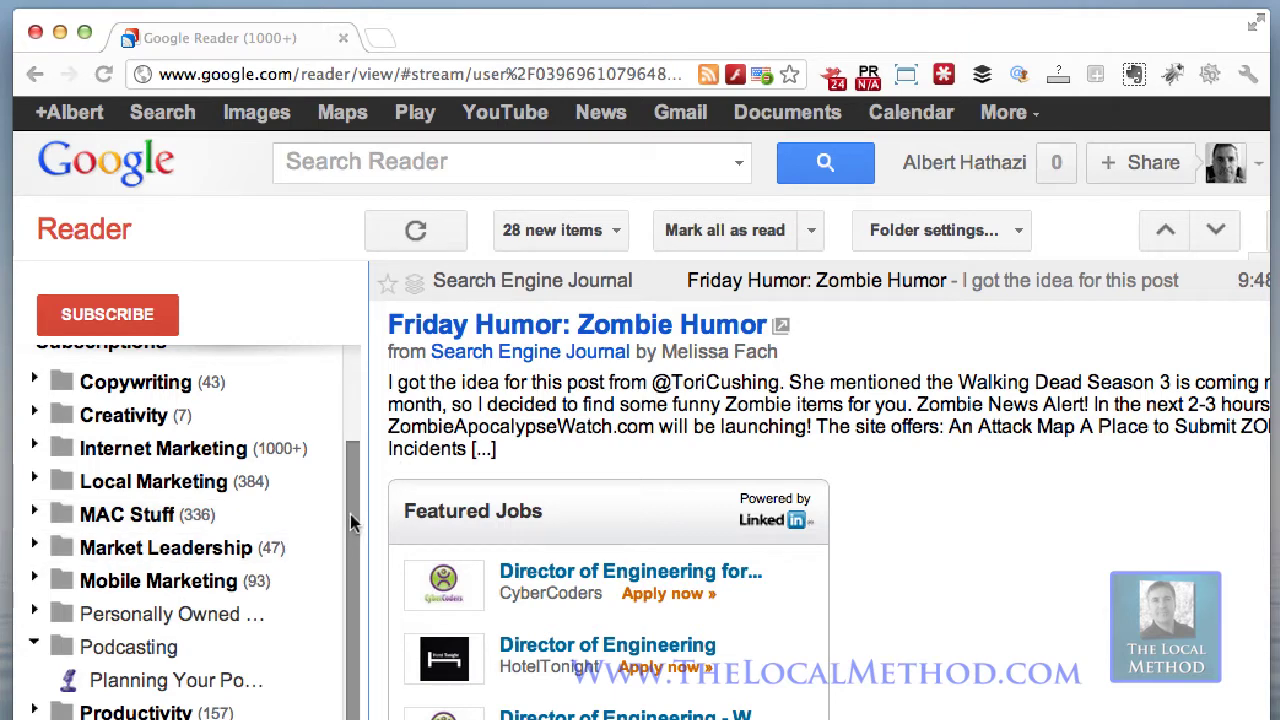
- Browse the remaining subscription folders and open the Productivity folder's articles
scroll(350, 514, down, 2)
scroll(350, 514, up, 5)
scroll(350, 514, down, 5)
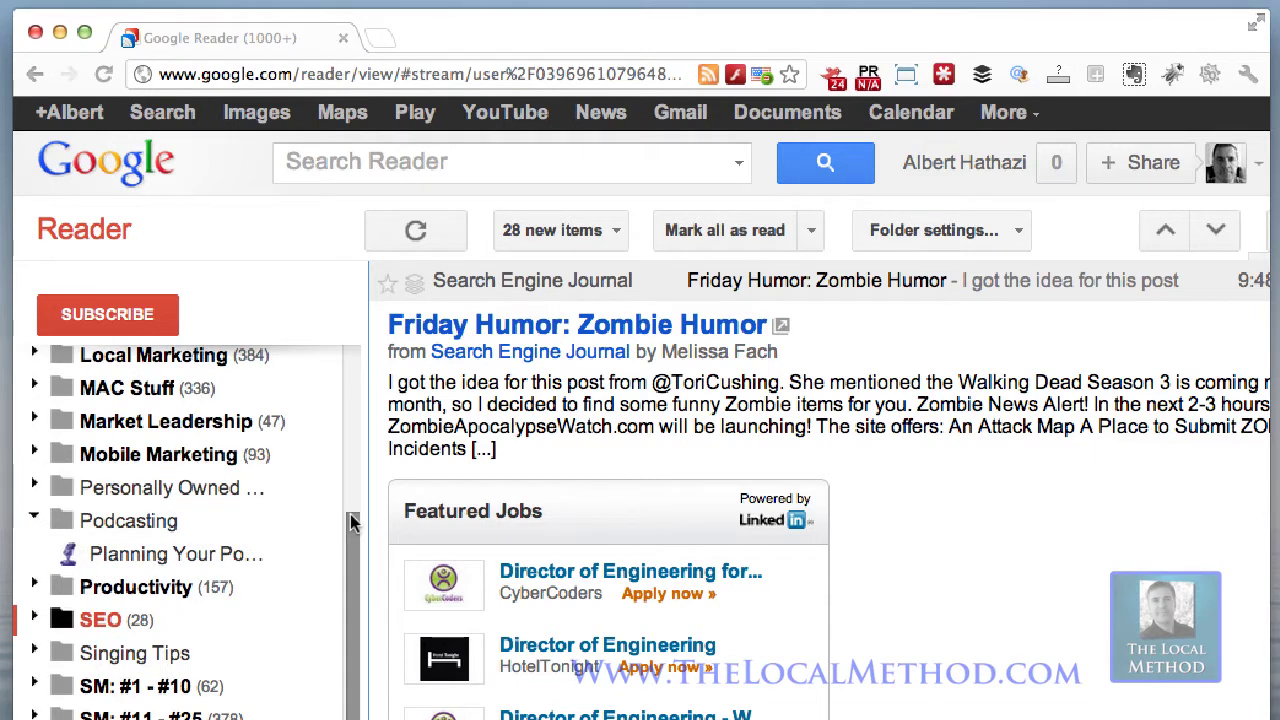
scroll(350, 521, up, 3)
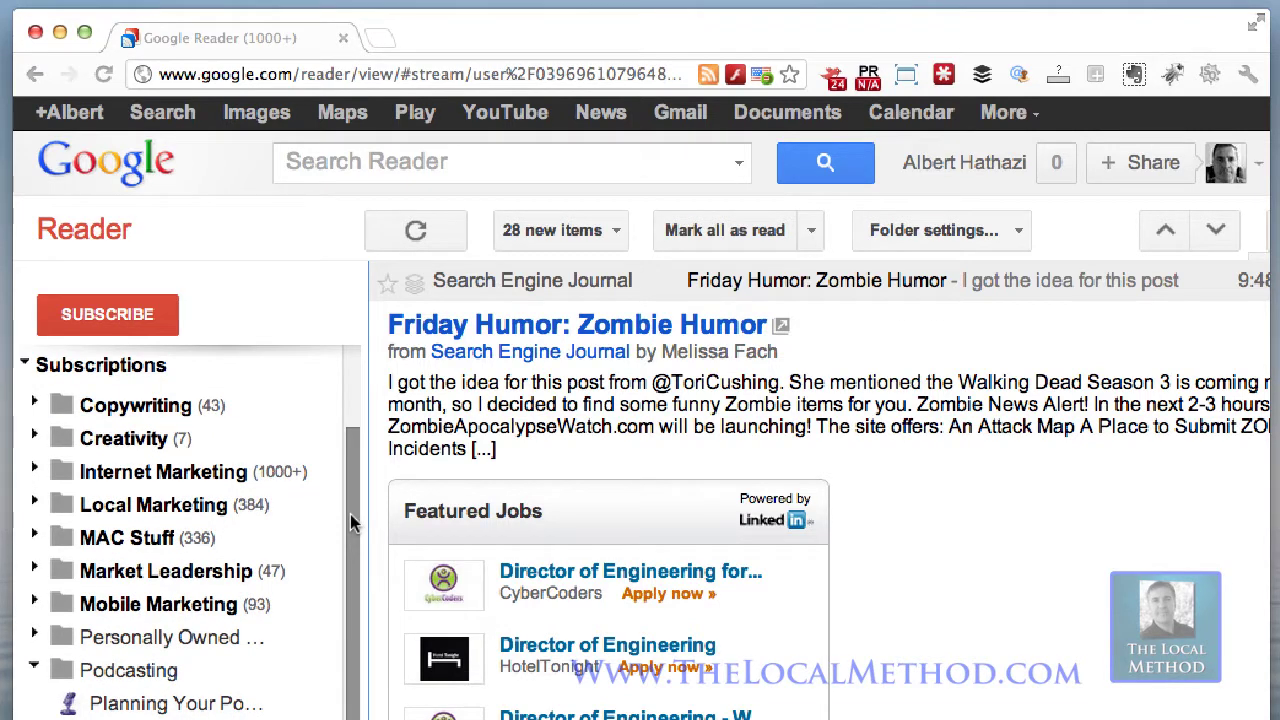
scroll(350, 514, up, 3)
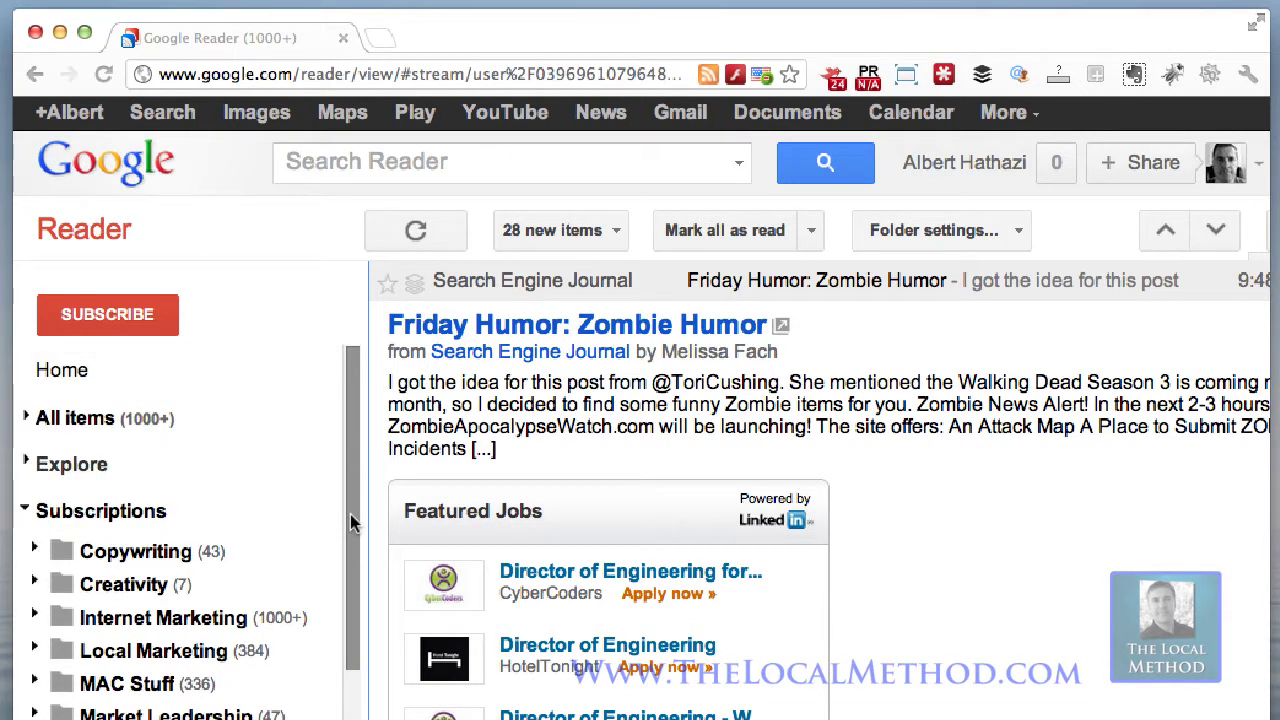
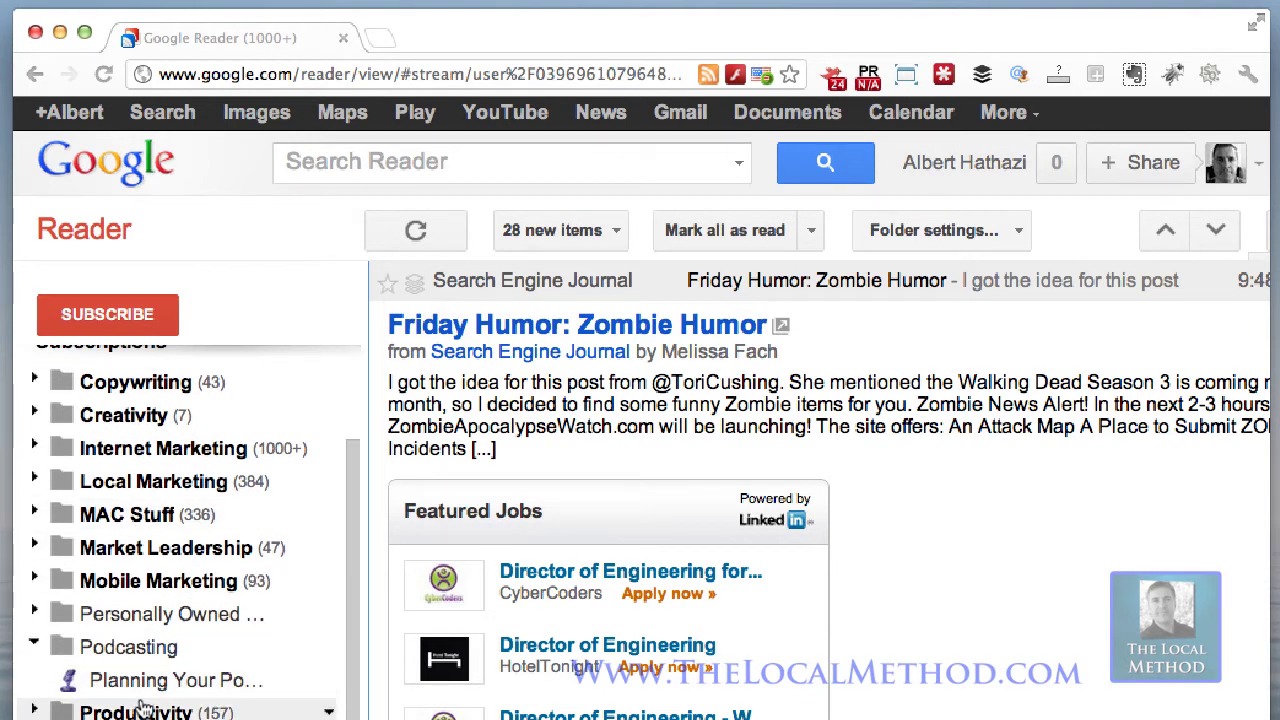
click(140, 712)
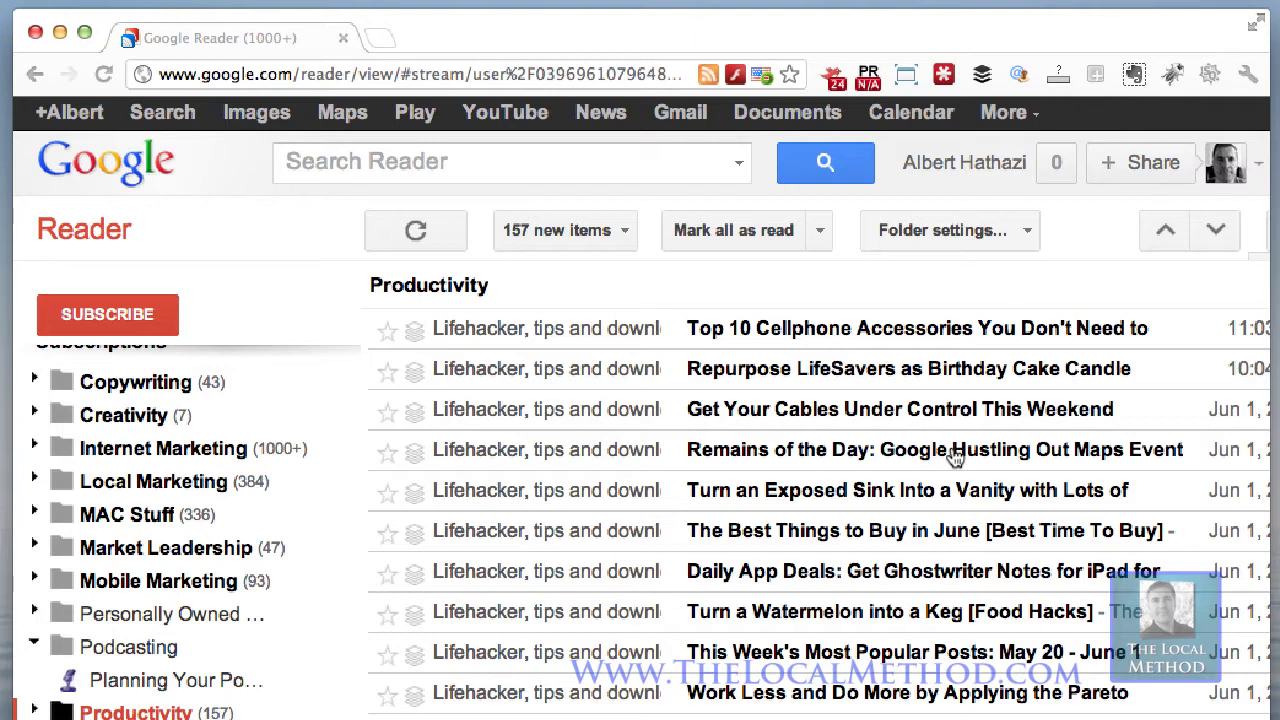
- Look through the Lifehacker headlines in the Productivity folder and expand "Turn a Watermelon into a Keg [Food Hacks]"
scroll(955, 457, down, 5)
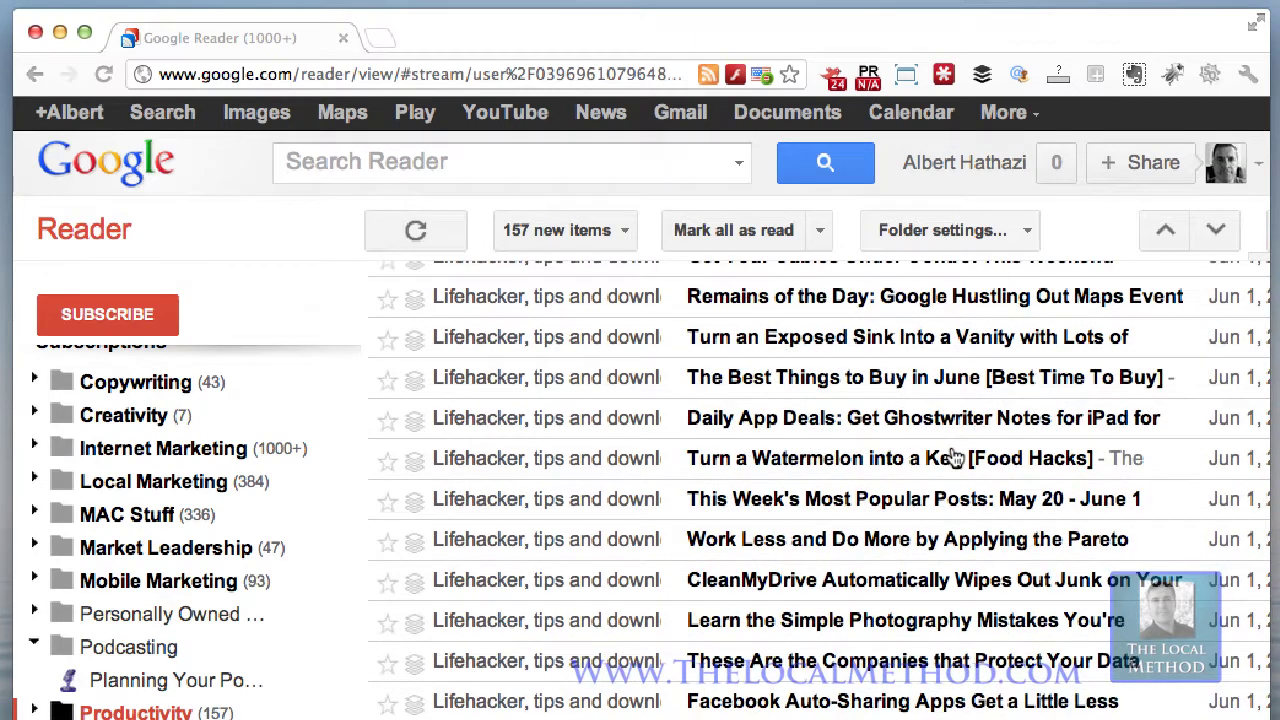
scroll(955, 457, up, 2)
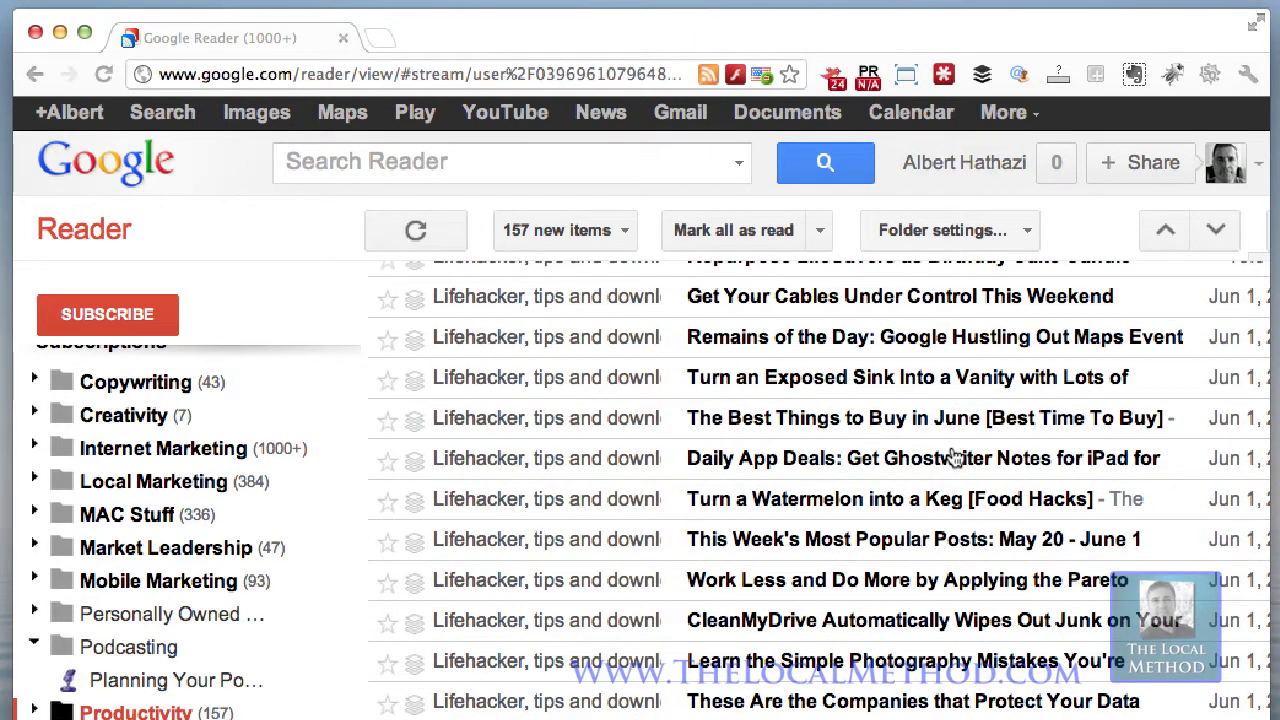
scroll(953, 445, up, 3)
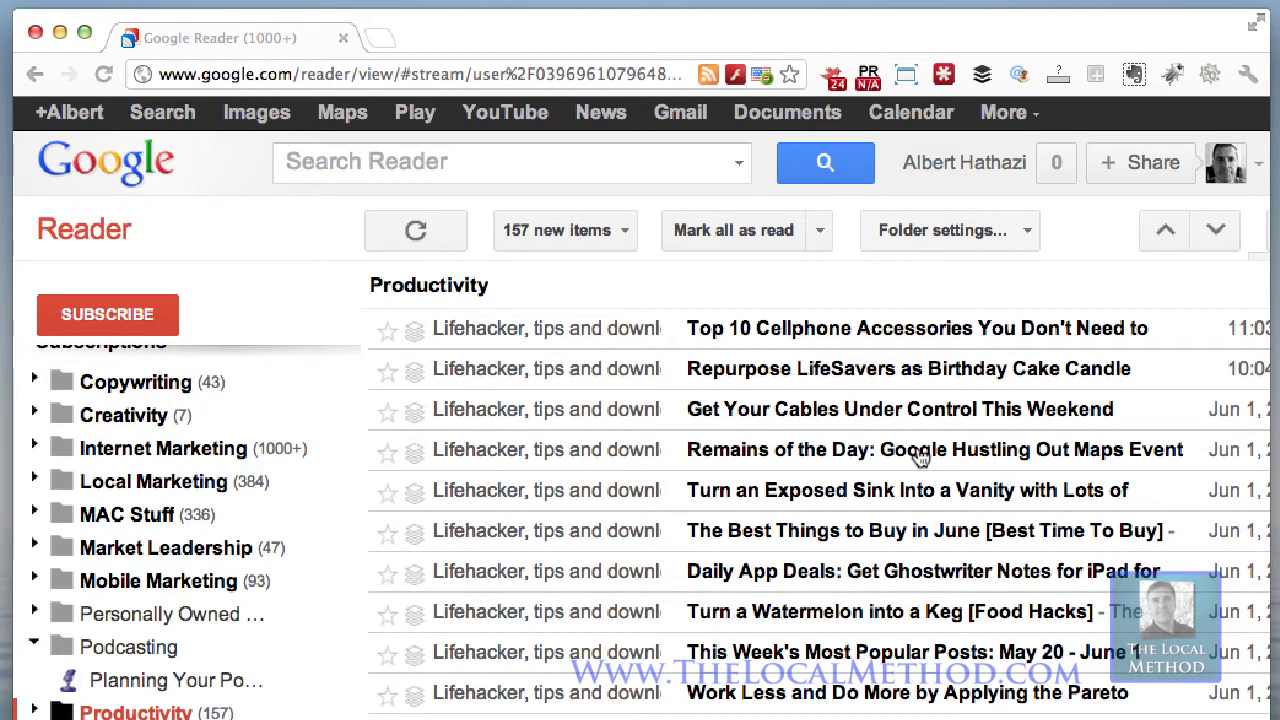
scroll(921, 457, down, 2)
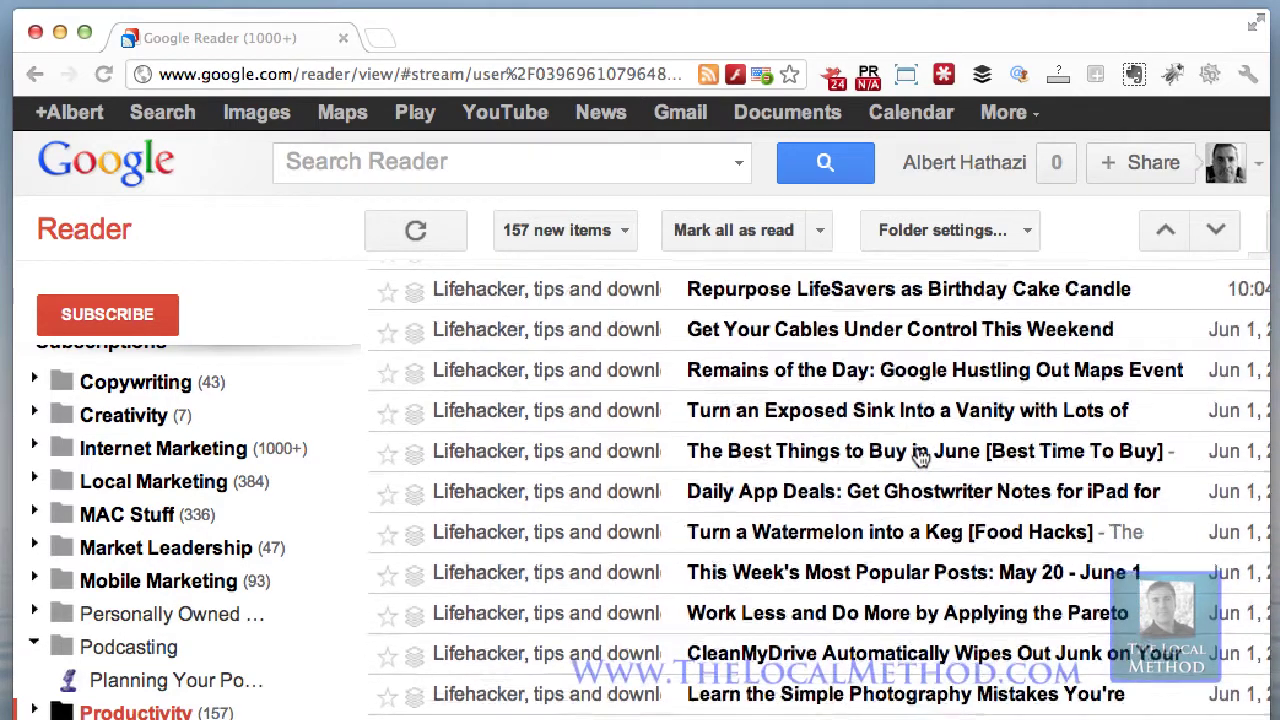
scroll(921, 457, down, 2)
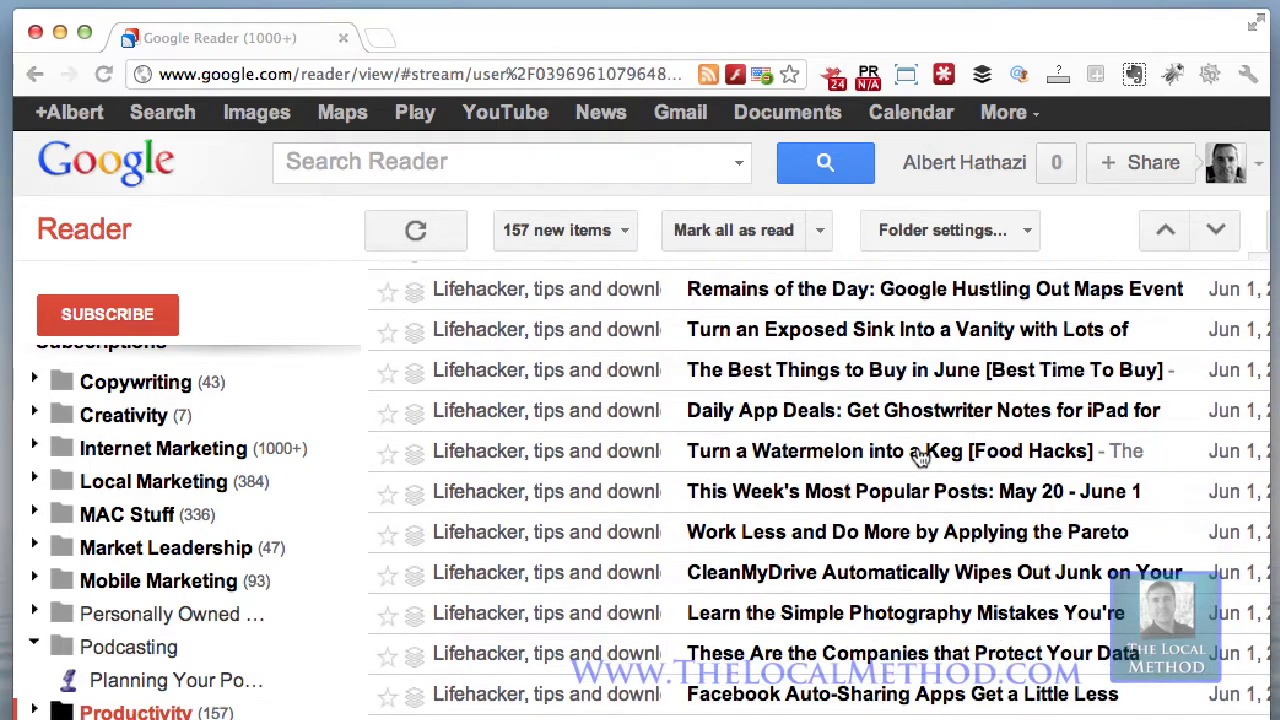
scroll(921, 457, down, 2)
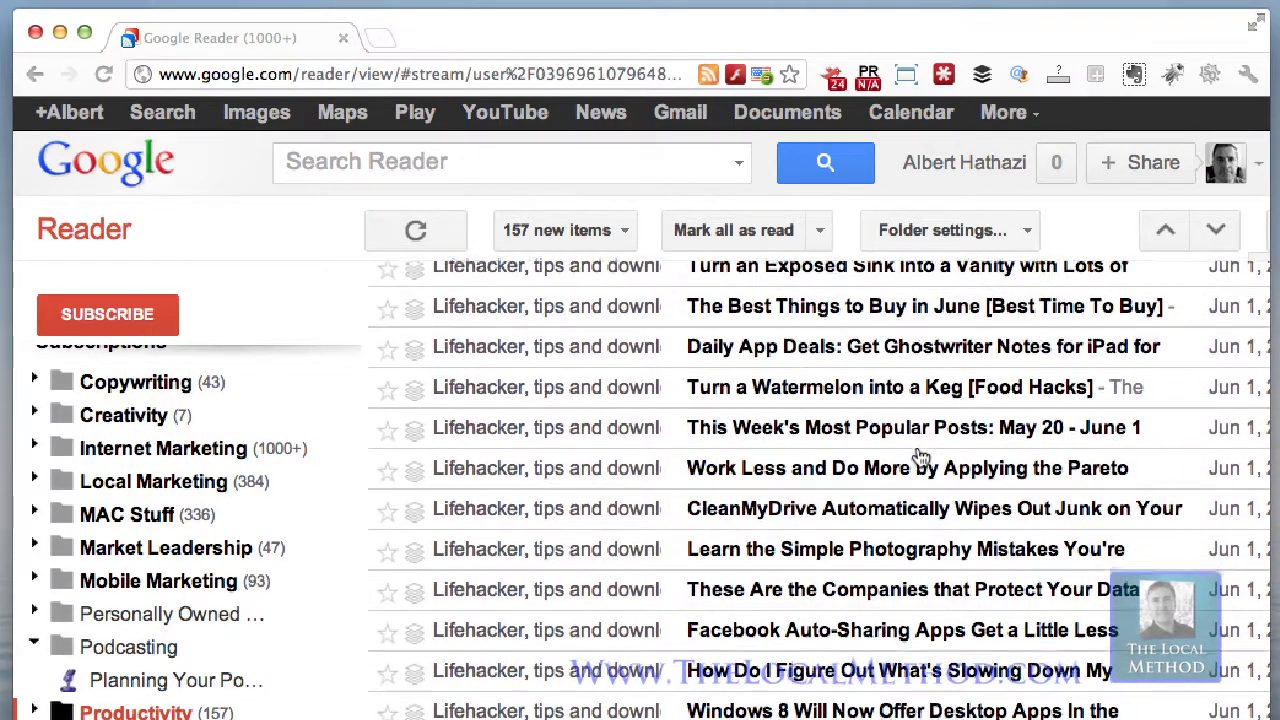
scroll(921, 457, down, 1)
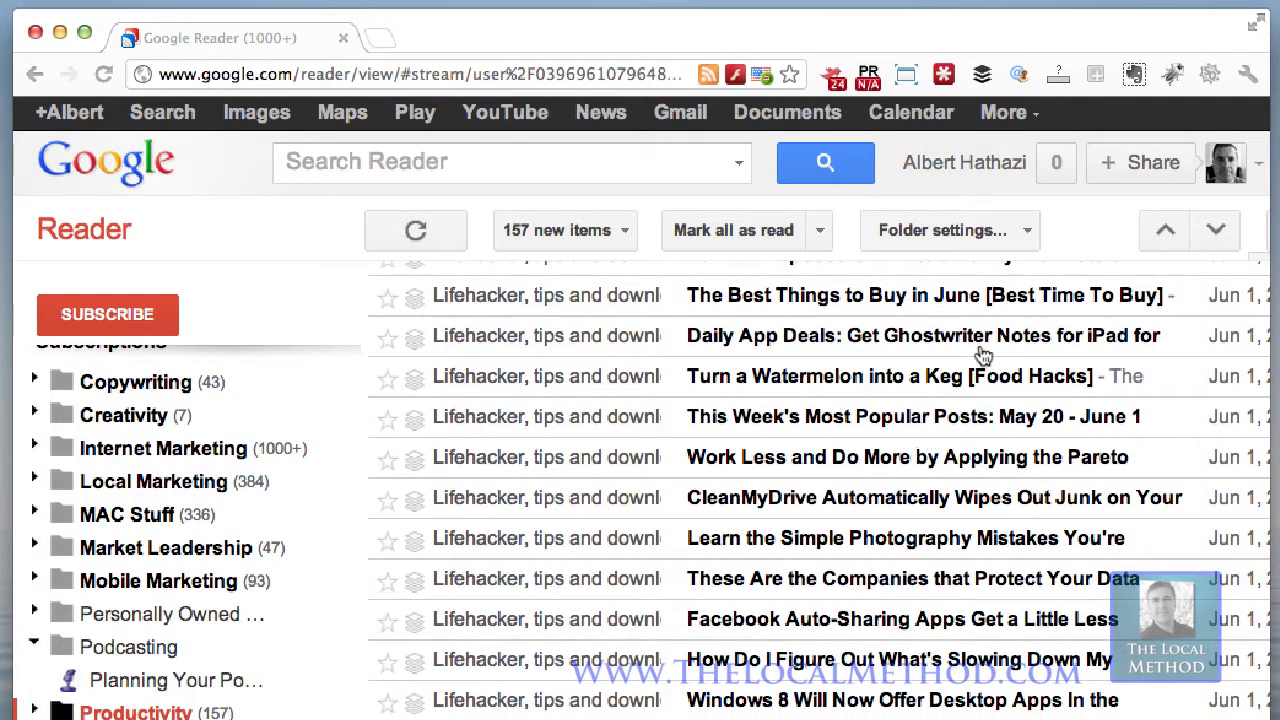
click(953, 380)
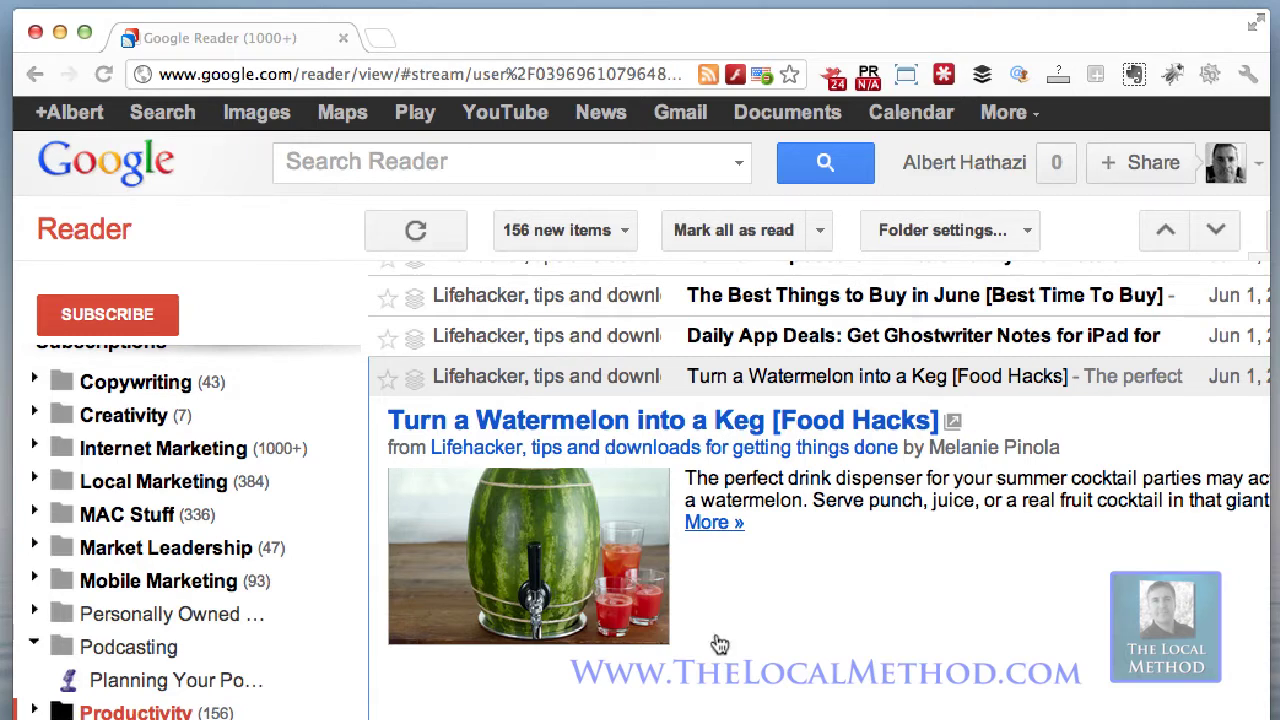
- Start a Buffer post for the watermelon keg article, deselecting the personal Twitter account and selecting the personal Facebook account instead
click(979, 76)
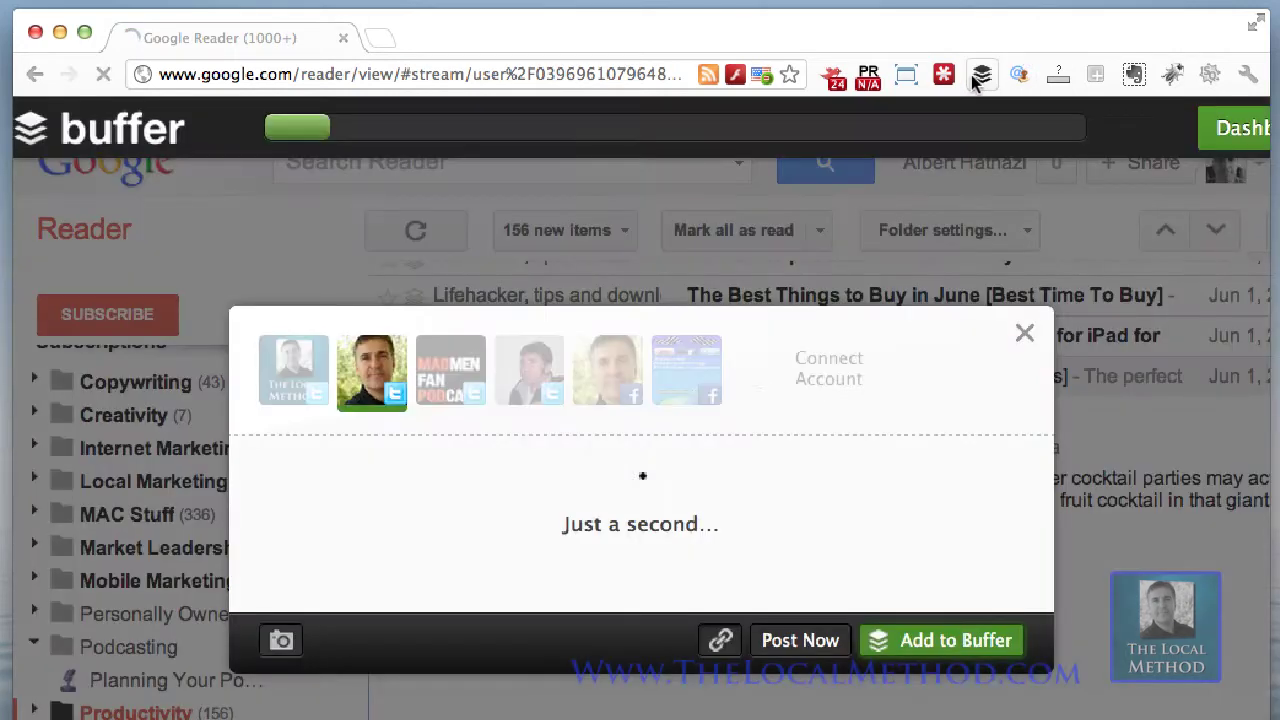
click(396, 392)
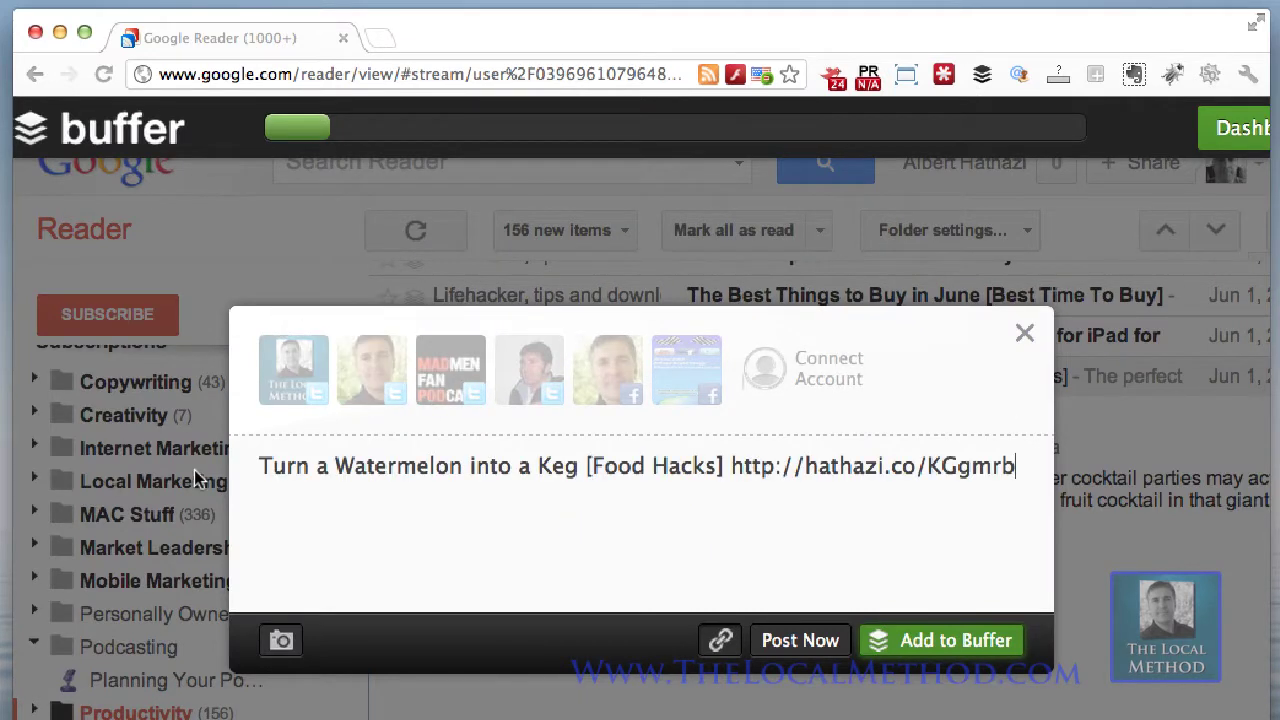
click(620, 390)
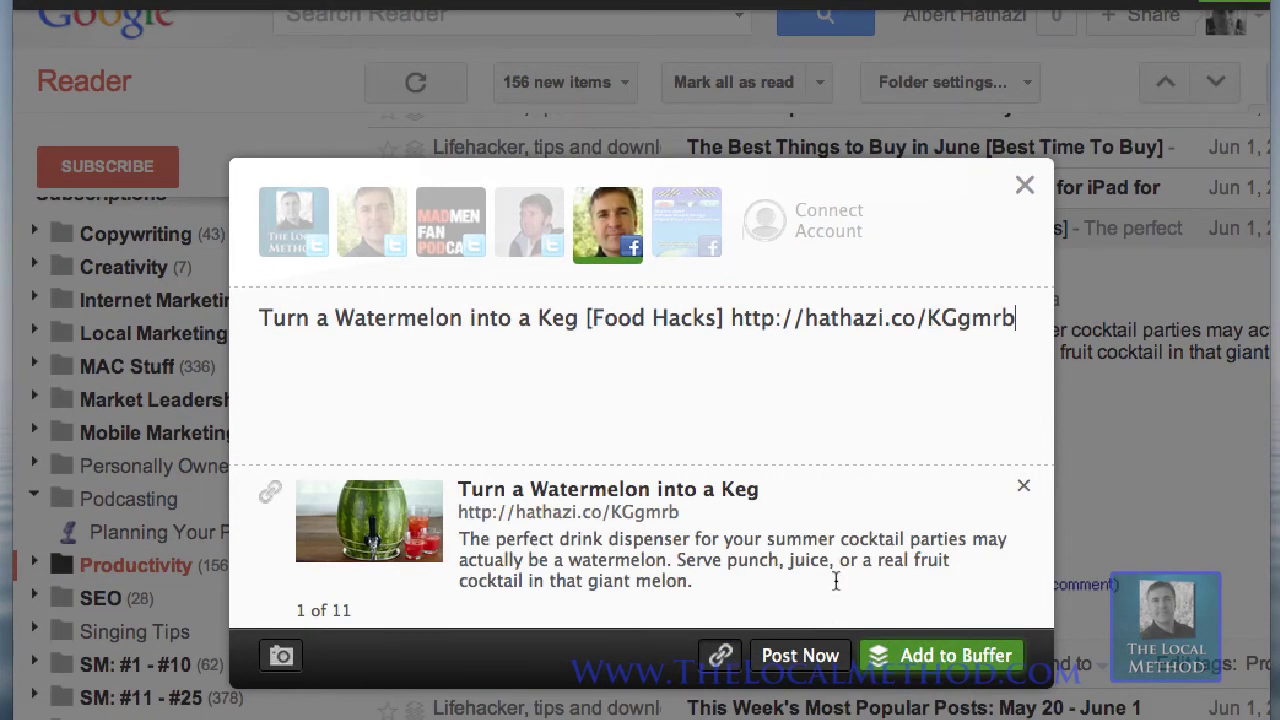
- Cycle through all the available thumbnails for the Facebook link preview and return to the first watermelon keg picture
click(423, 545)
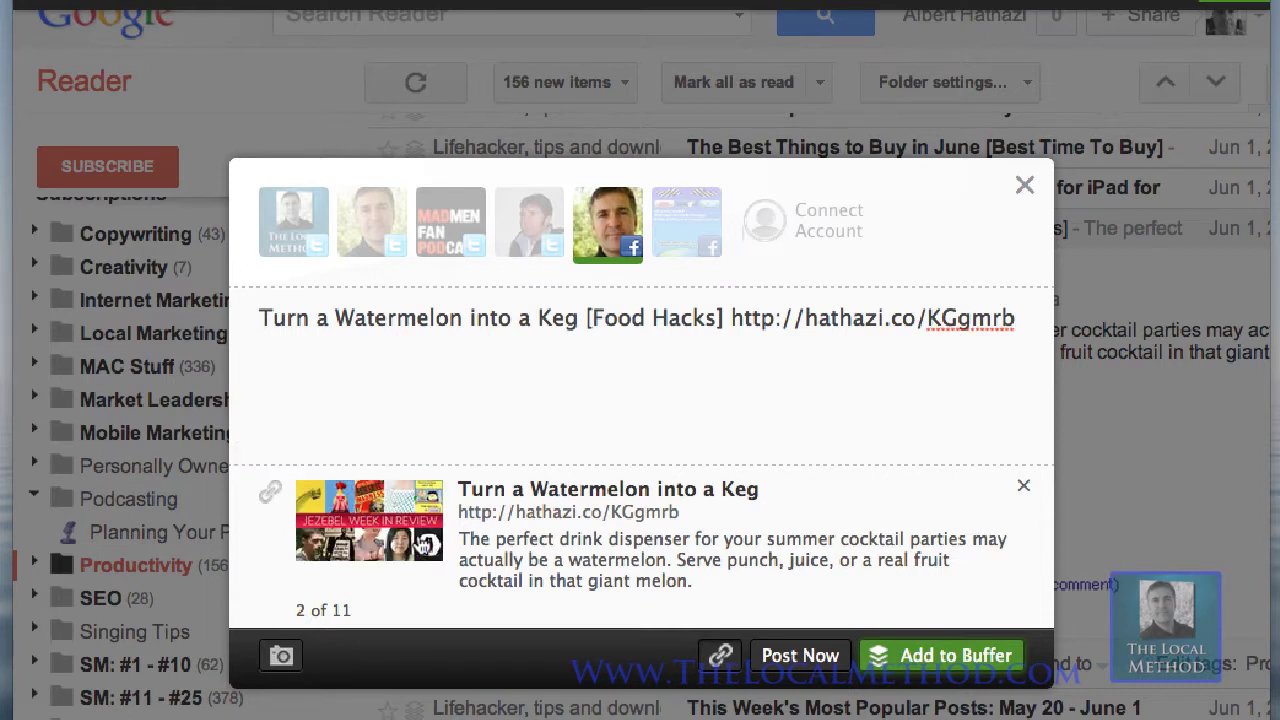
click(421, 545)
click(421, 545)
click(421, 545)
click(421, 545)
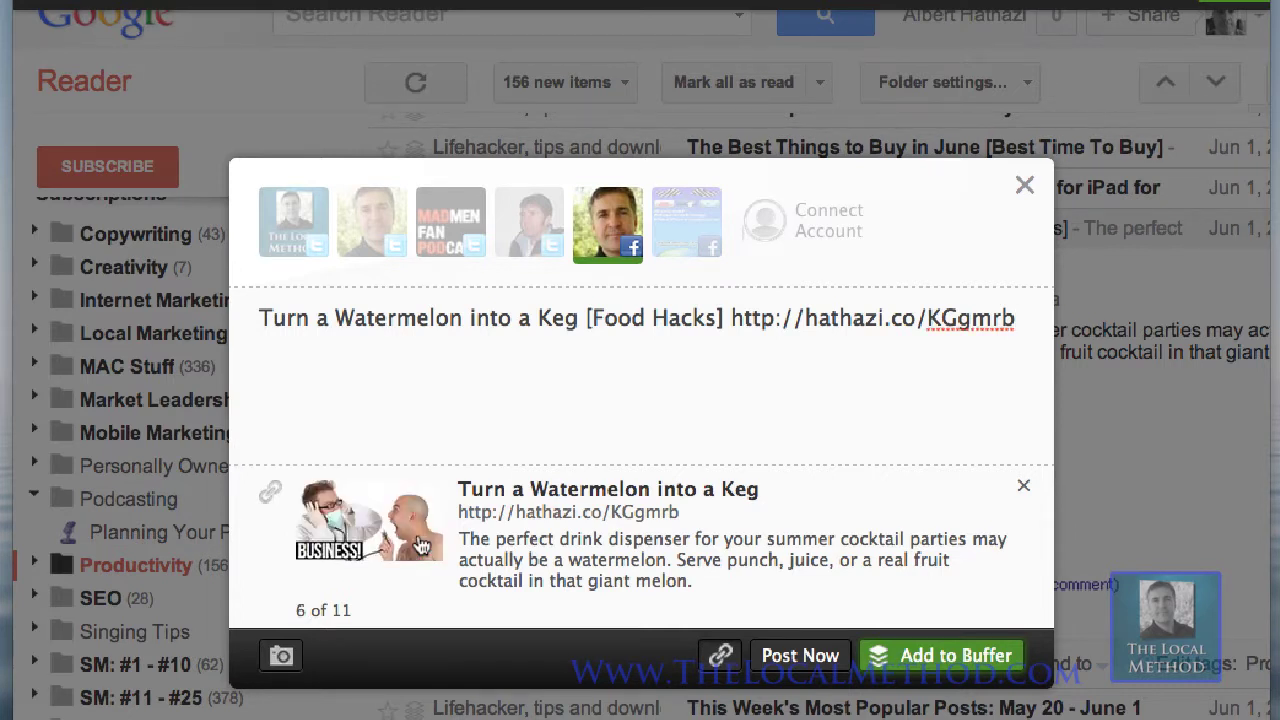
click(421, 545)
click(421, 545)
click(421, 545)
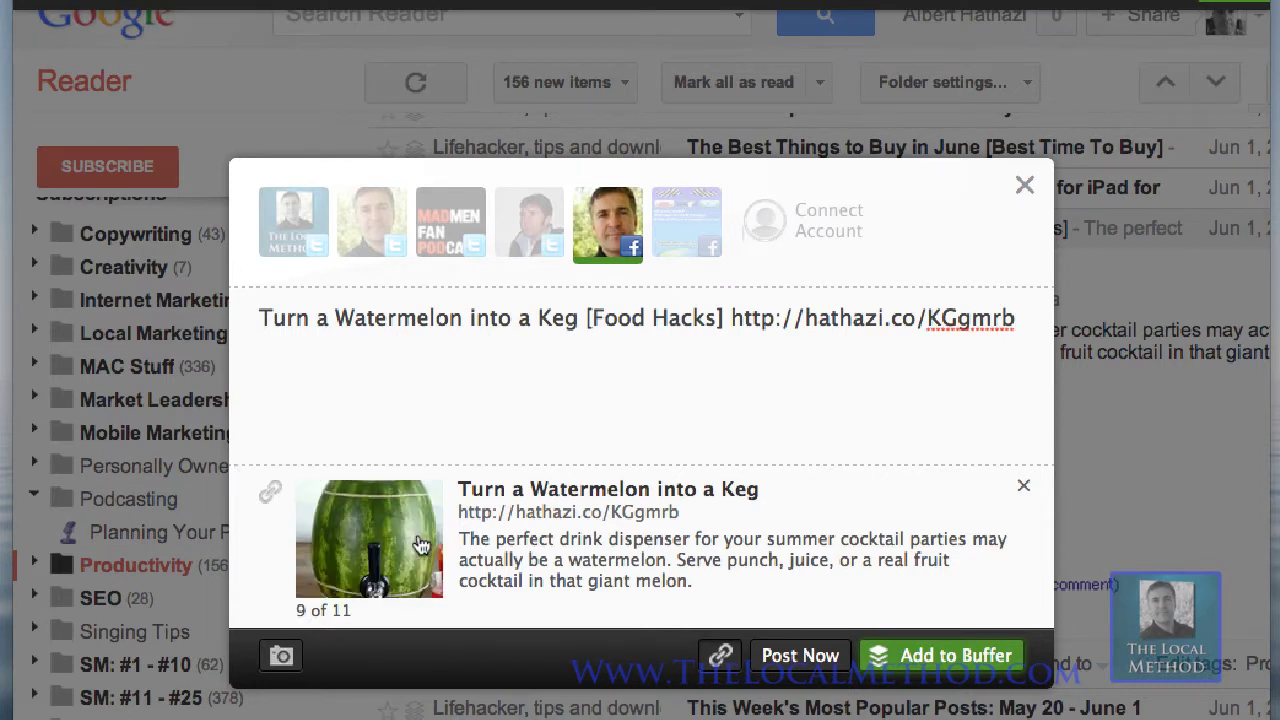
click(421, 545)
click(421, 545)
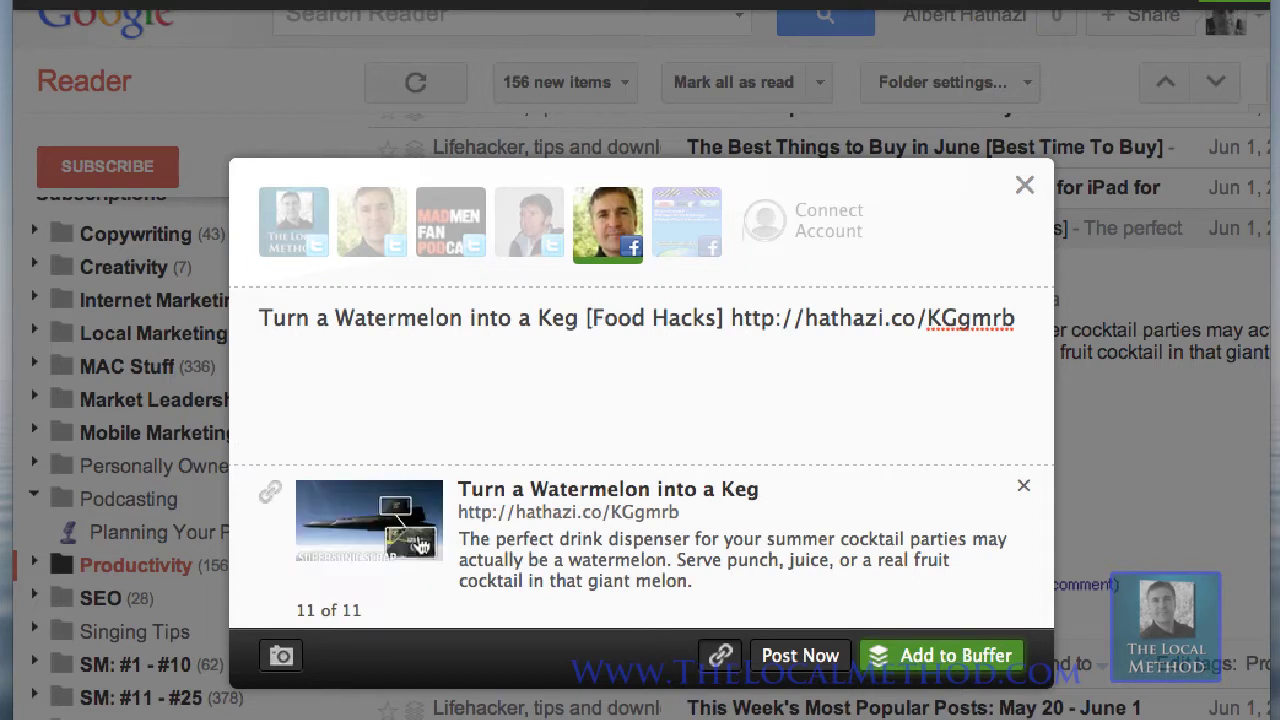
click(421, 545)
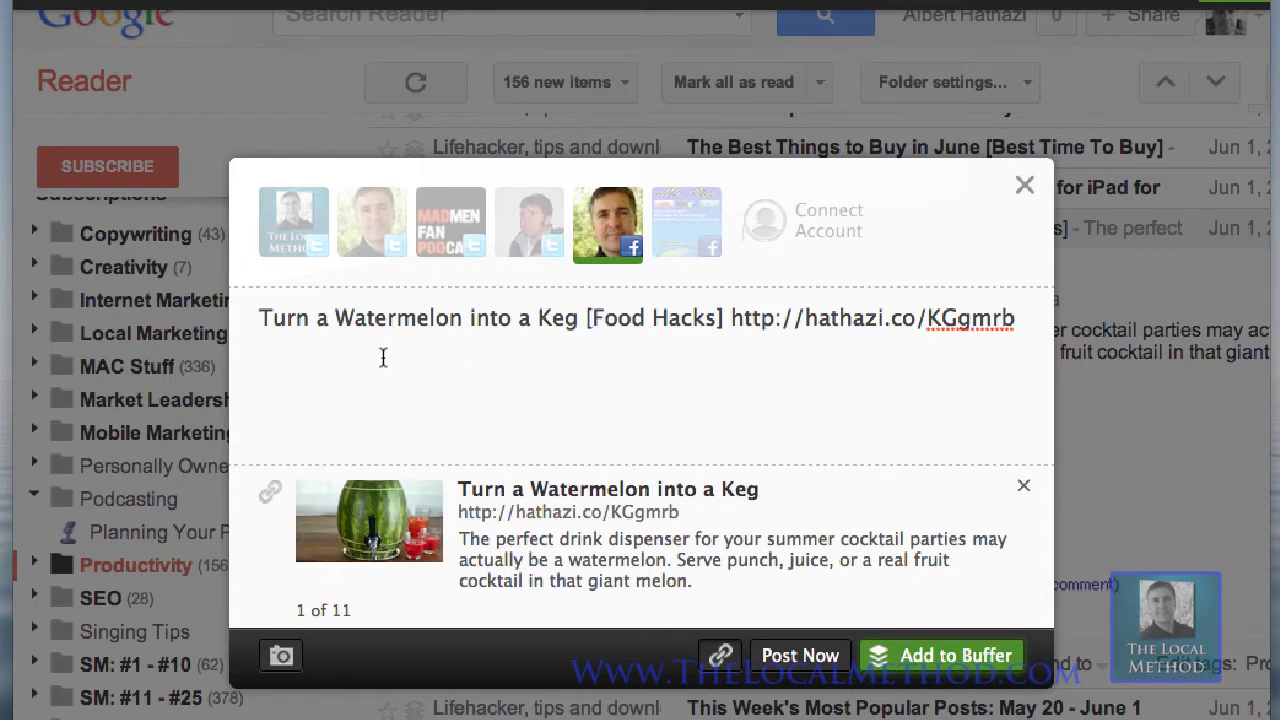
- Shorten the Facebook message to "Turn a Watermelon into a Keg" by removing the "[Food Hacks]" tag and the link
drag(582, 318, 1014, 322)
key(BackSpace)
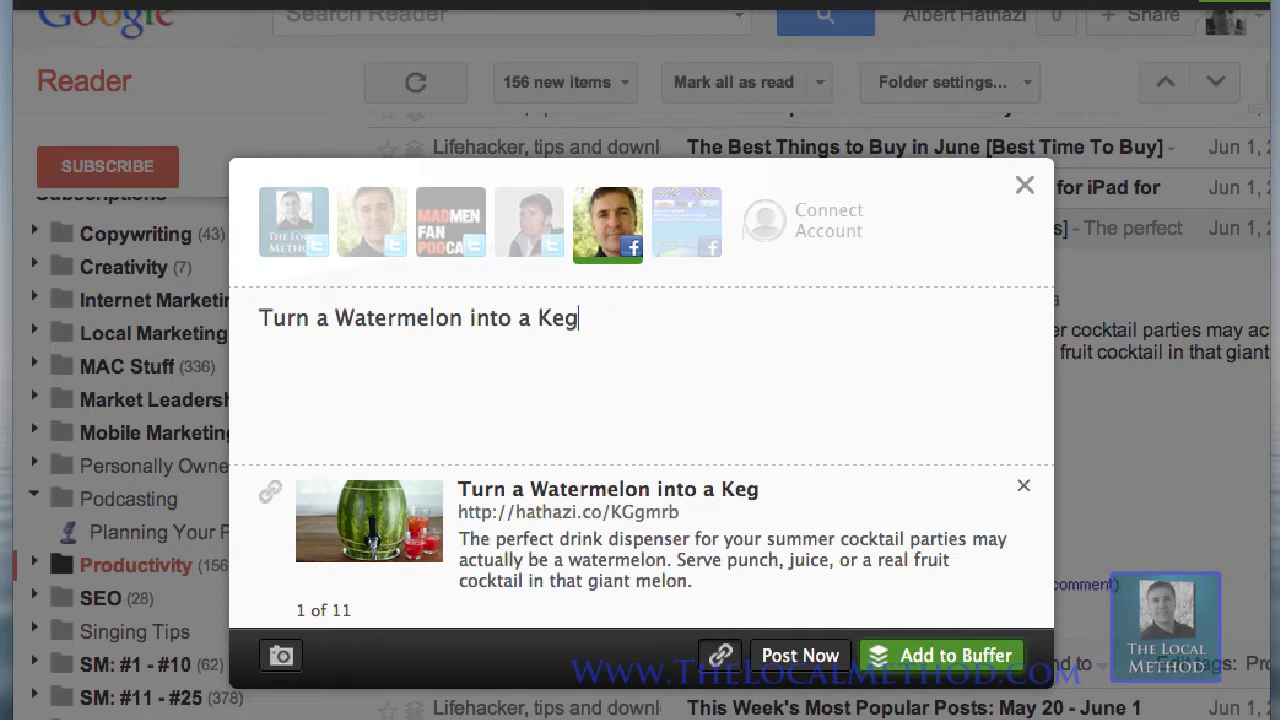
- Add "Party This Weekend?" before the Facebook message, queue the post in Buffer, and collapse the watermelon keg article
click(257, 318)
text(Party This)
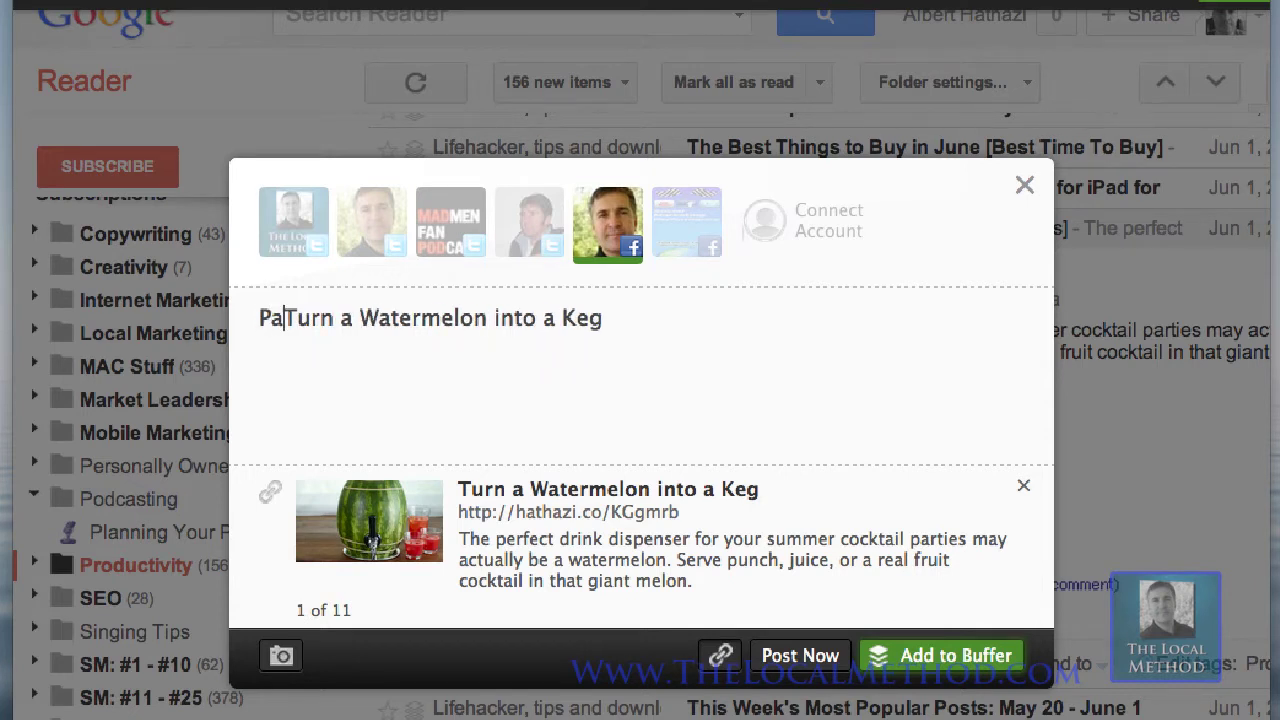
text( Weekend)
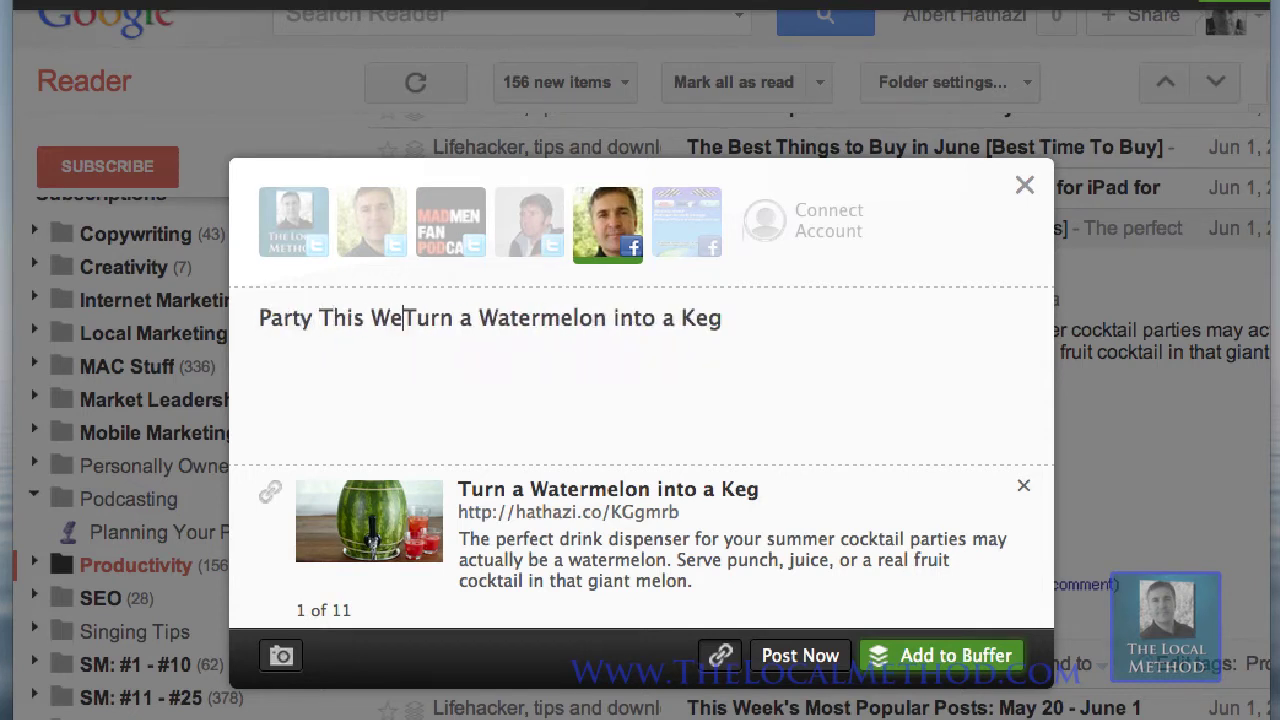
text(?)
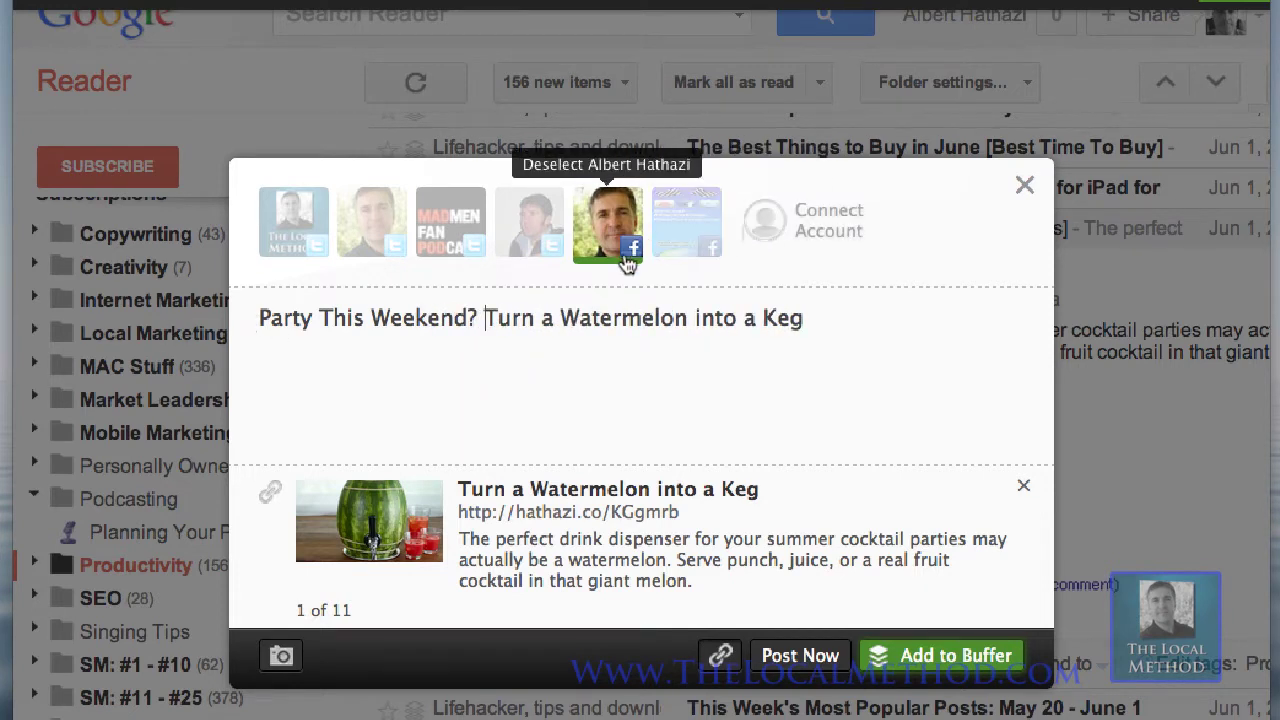
click(918, 660)
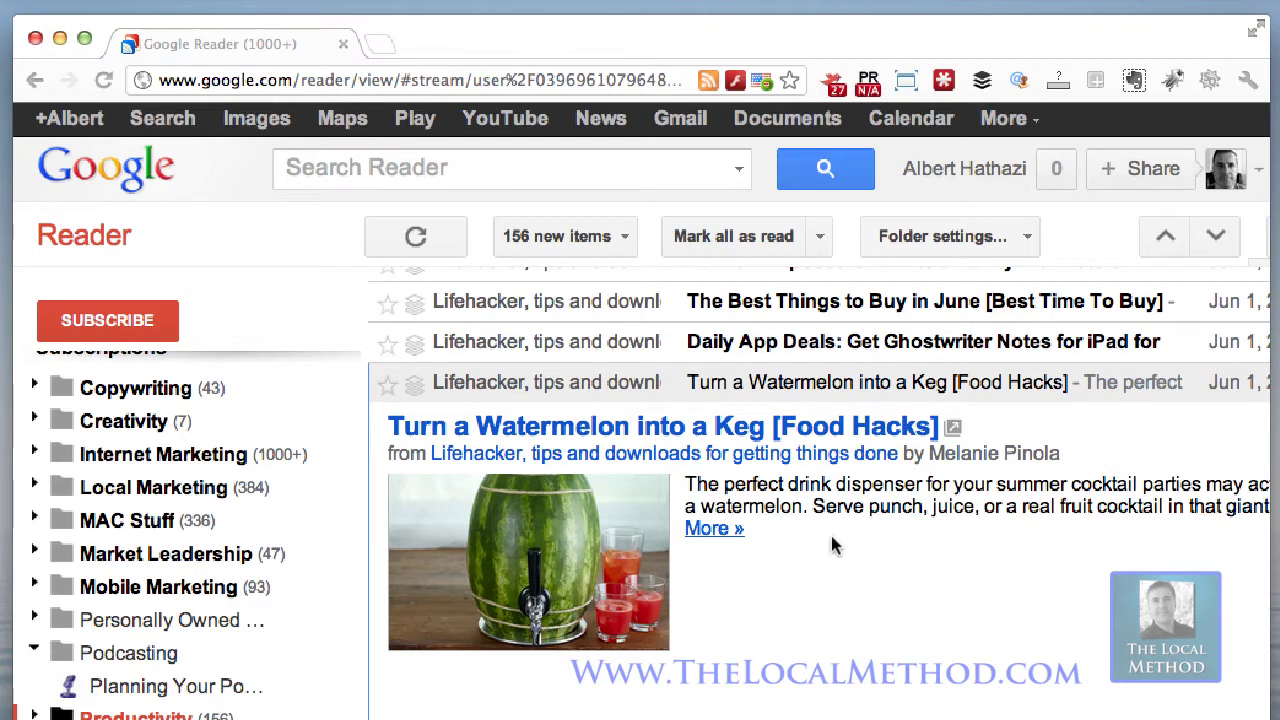
click(818, 383)
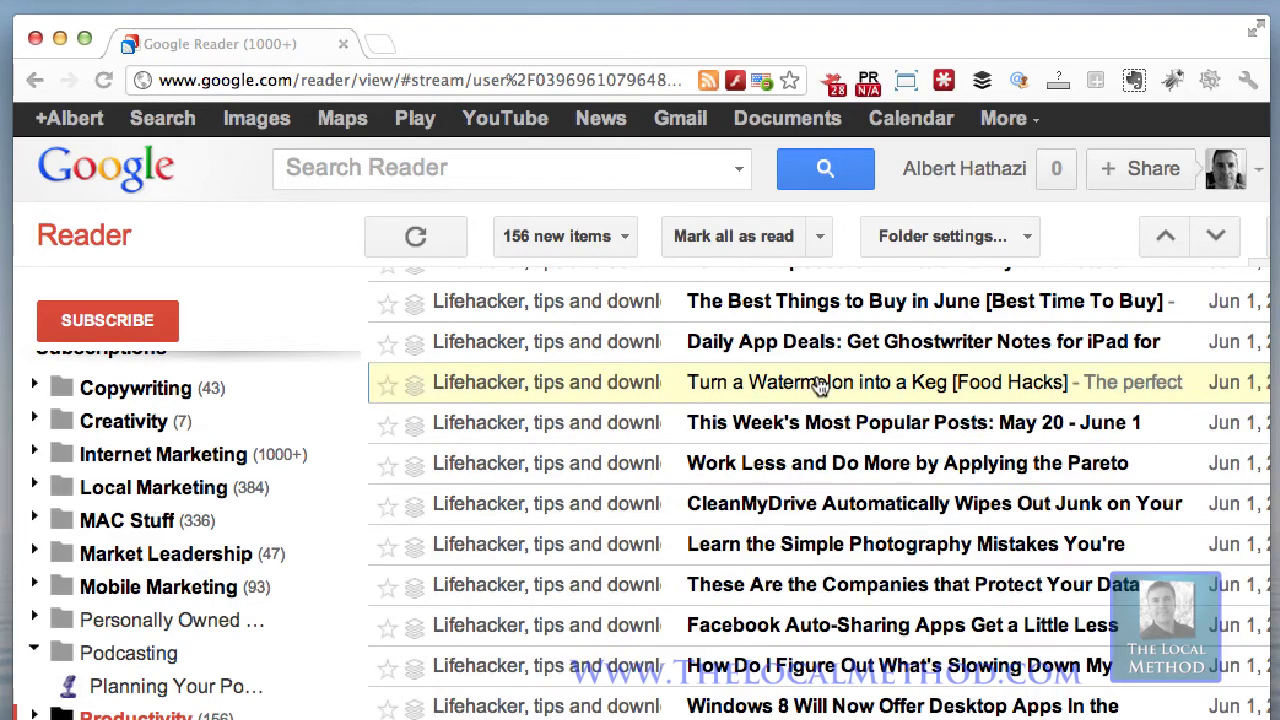
- Preview the Lifehacker article "Facebook Auto-Sharing Apps Get a Little Less Creepy" in the Productivity folder, and collapse it again
scroll(818, 386, down, 1)
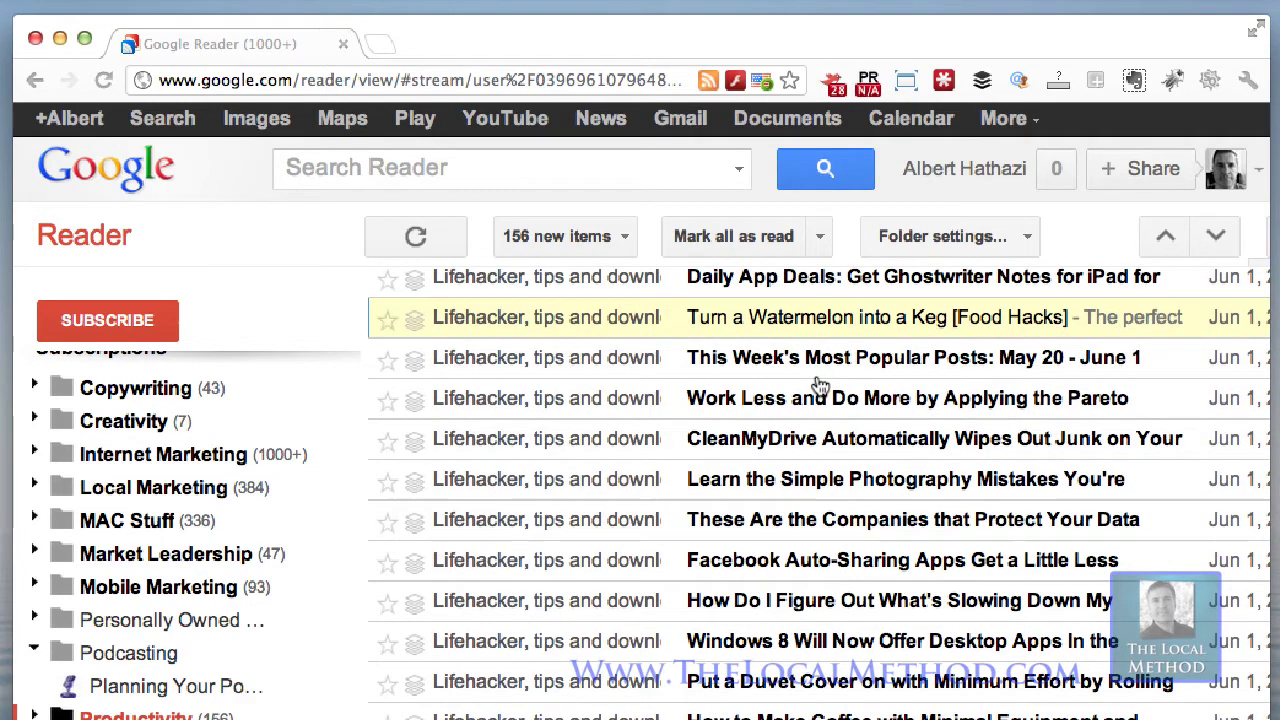
scroll(818, 386, down, 1)
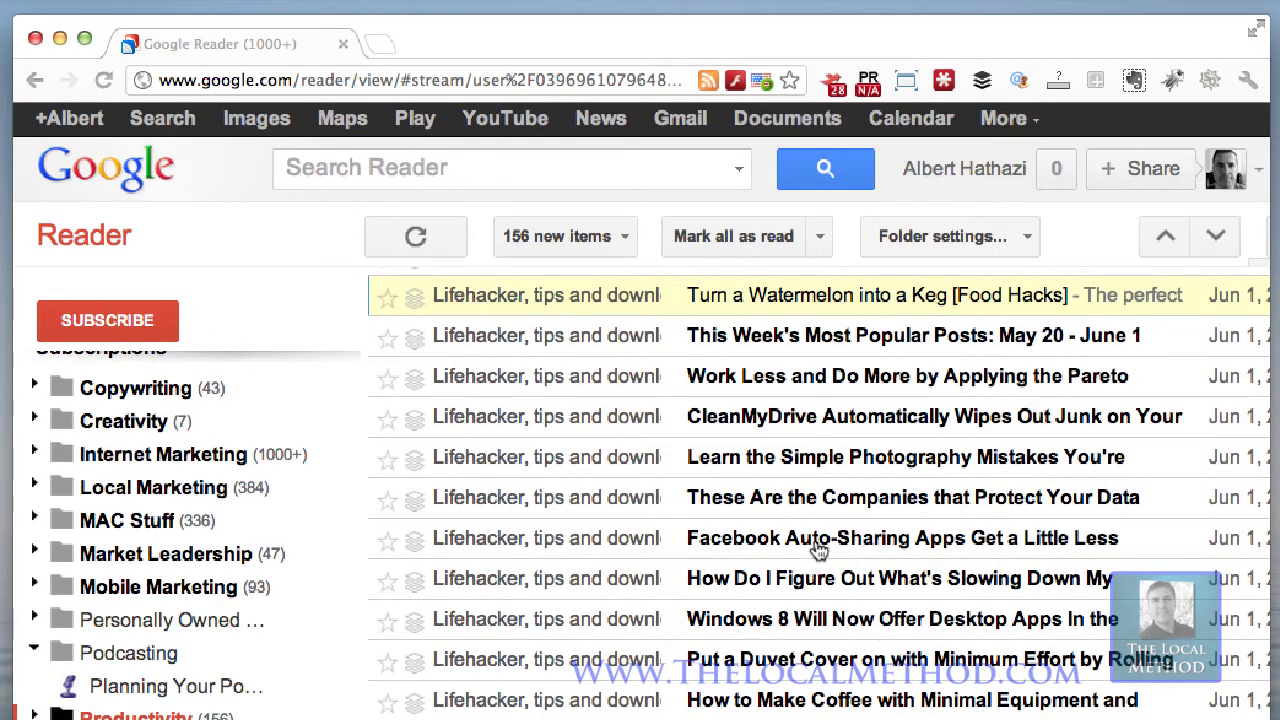
click(897, 551)
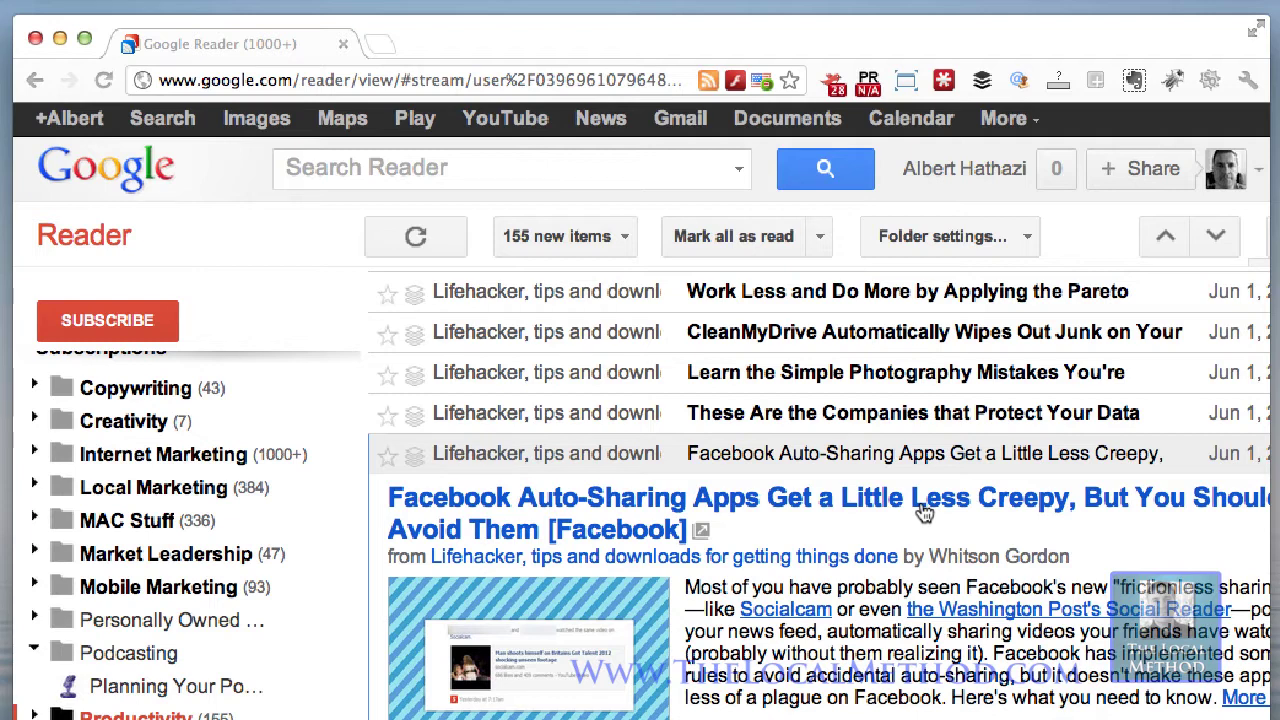
click(914, 457)
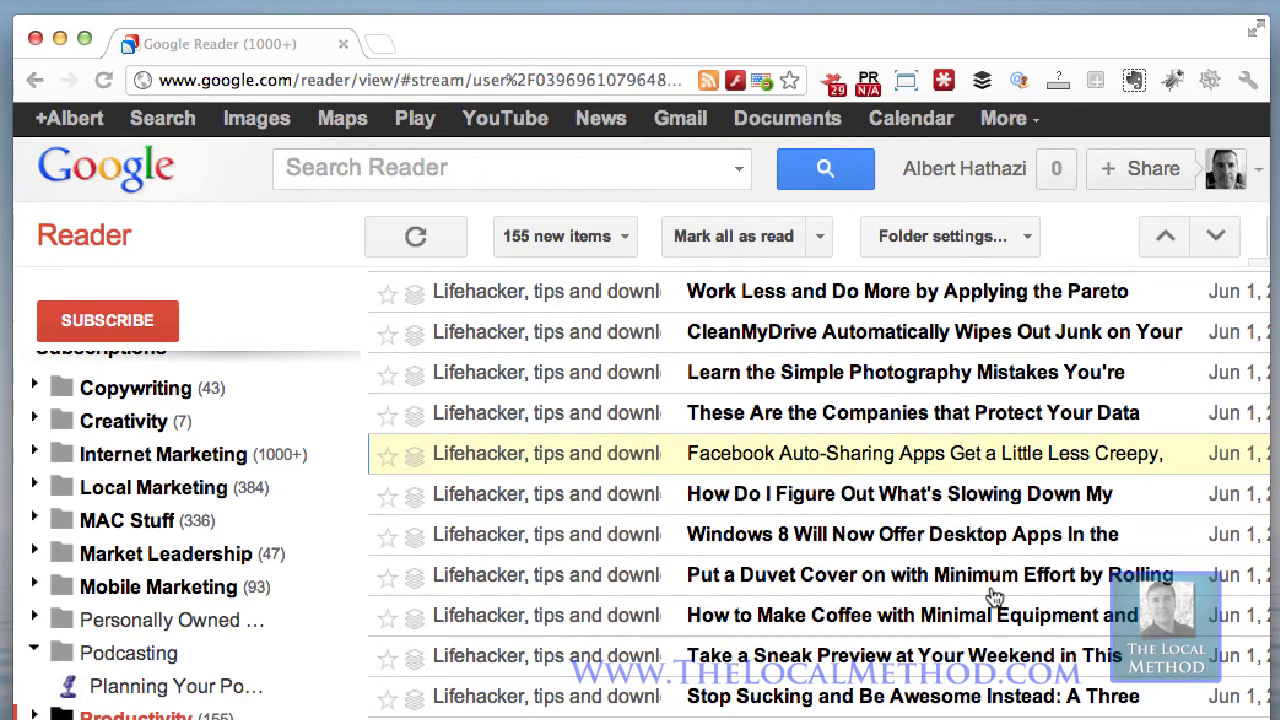
- View the full Lifehacker article about what is slowing down a jailbroken iPhone, then close its page and collapse the entry
click(1012, 496)
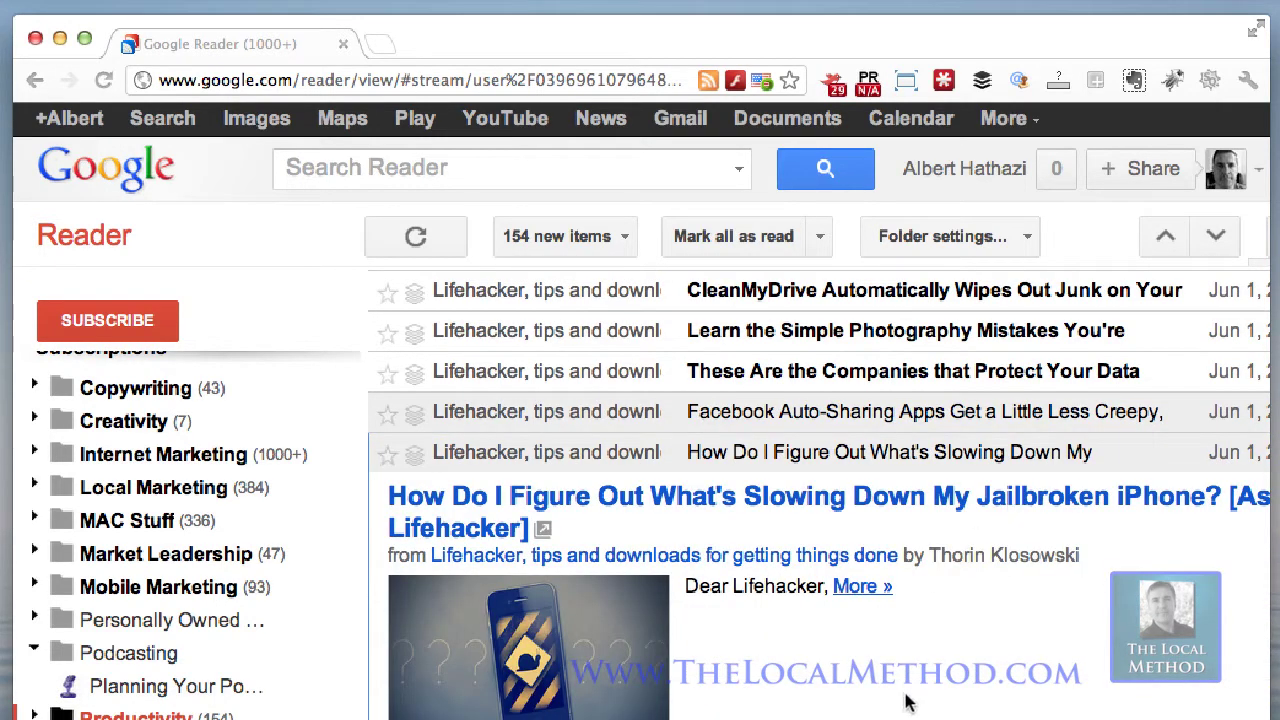
click(800, 500)
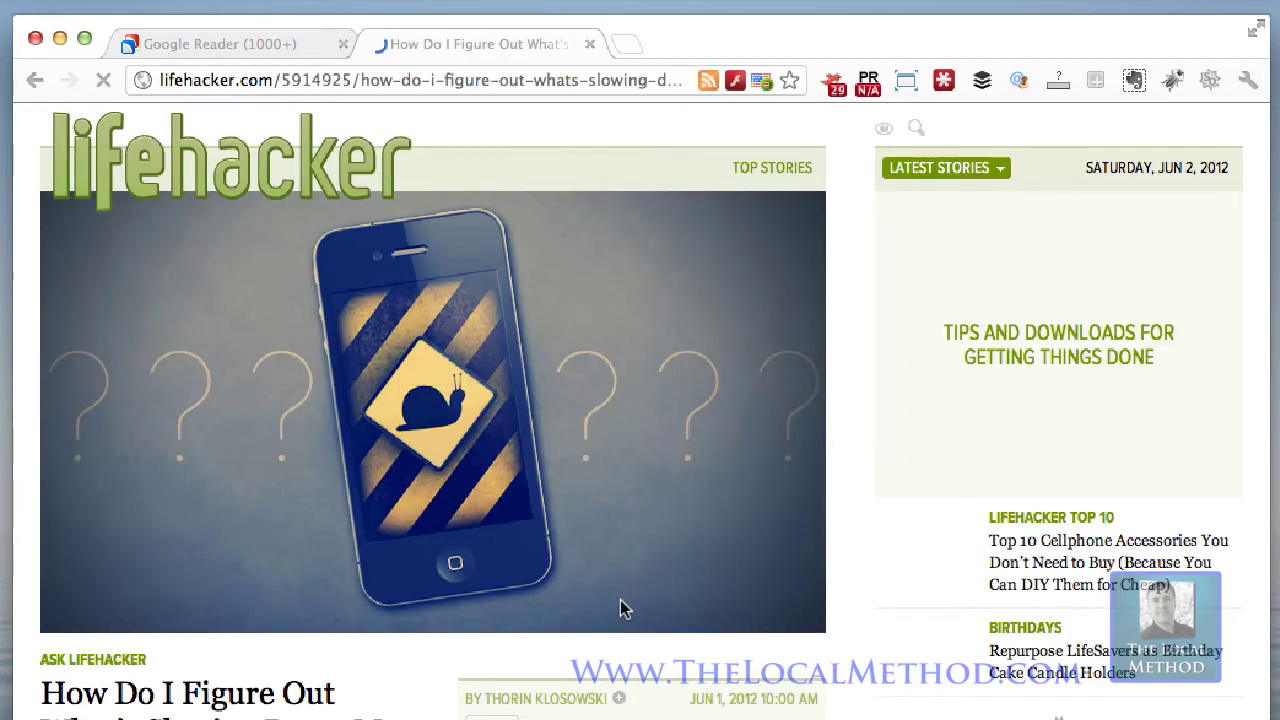
scroll(323, 690, down, 1)
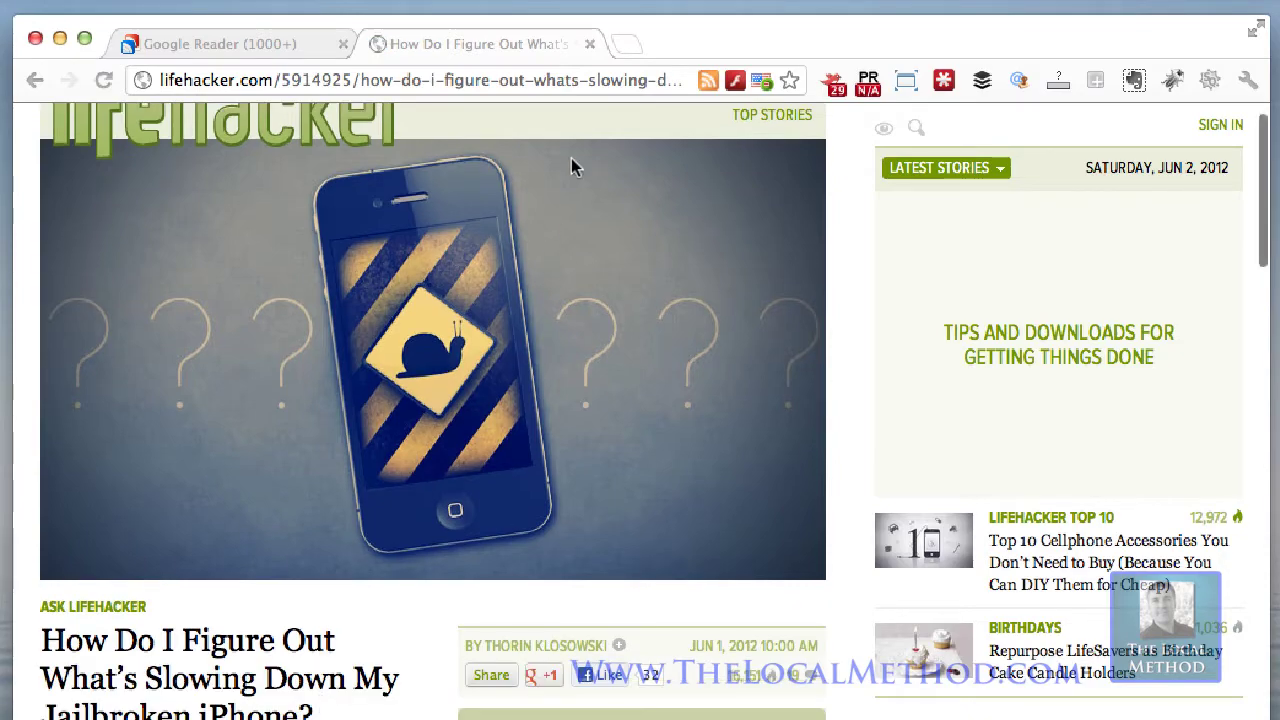
click(590, 44)
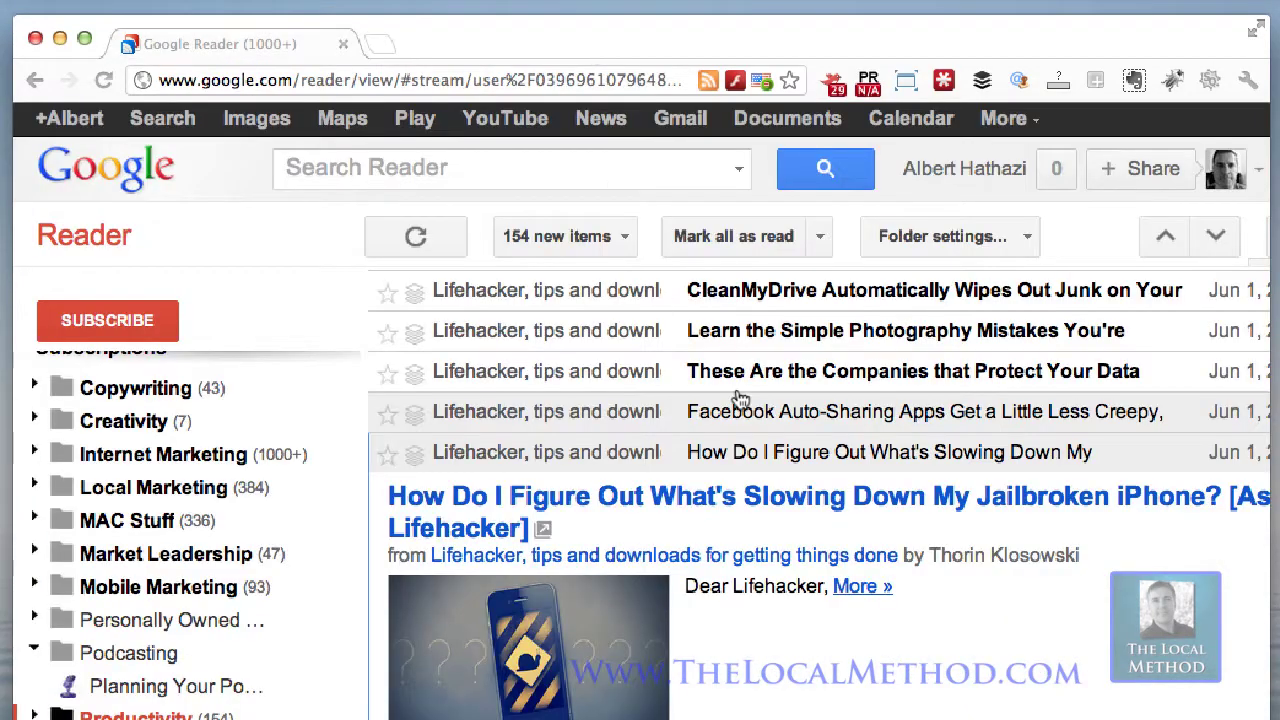
click(773, 458)
- Find the "Improve Your Memory by Combining Information with Bizarre Images" entry, open its full Lifehacker page and skim the article
scroll(775, 457, down, 1)
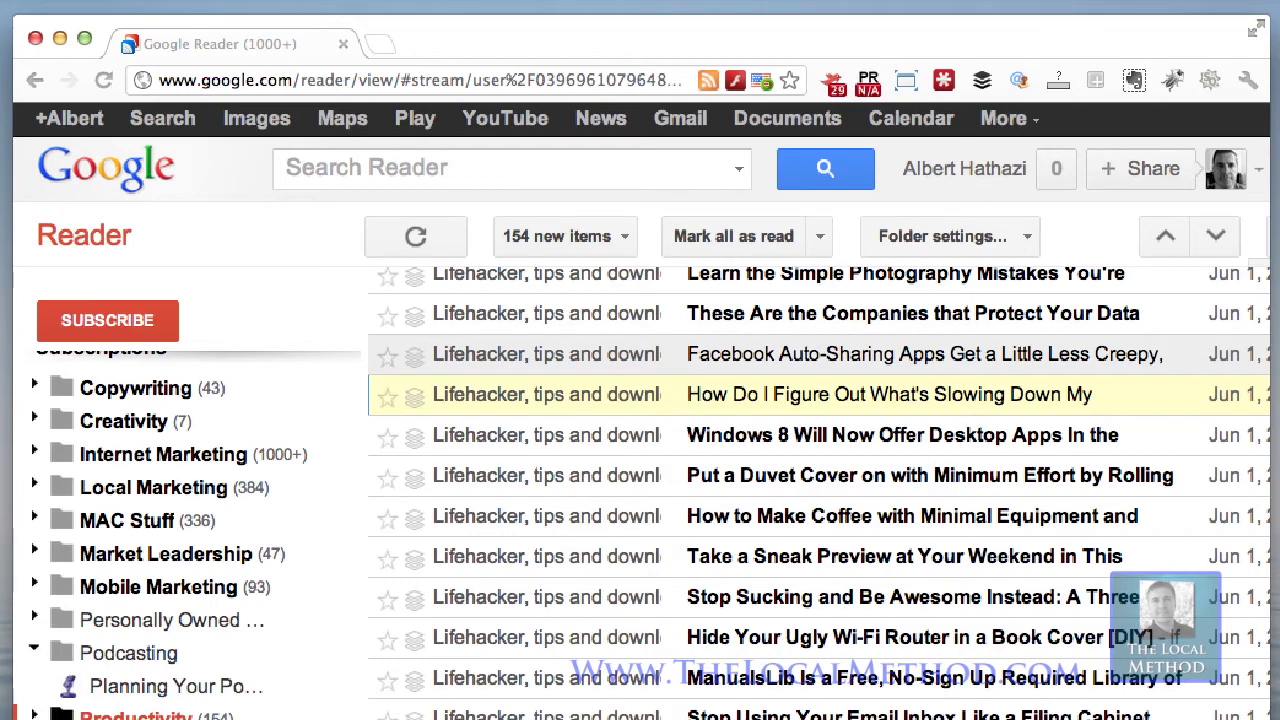
scroll(818, 490, down, 3)
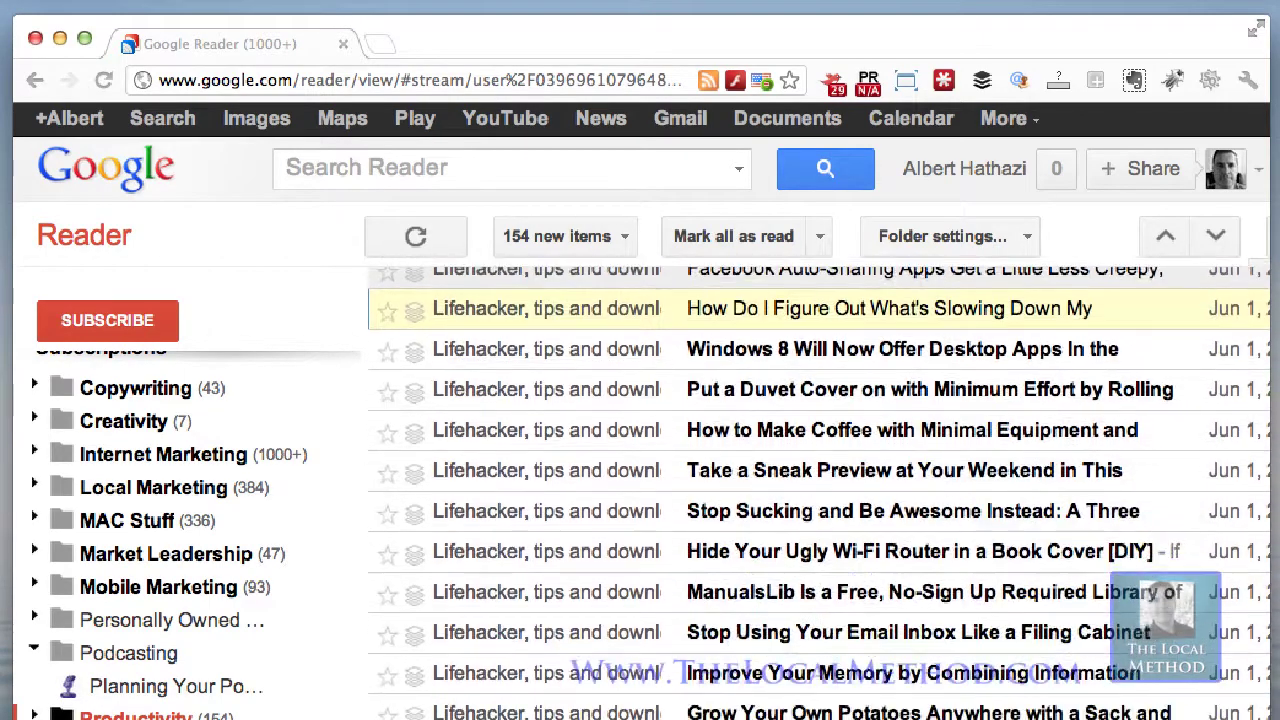
click(960, 624)
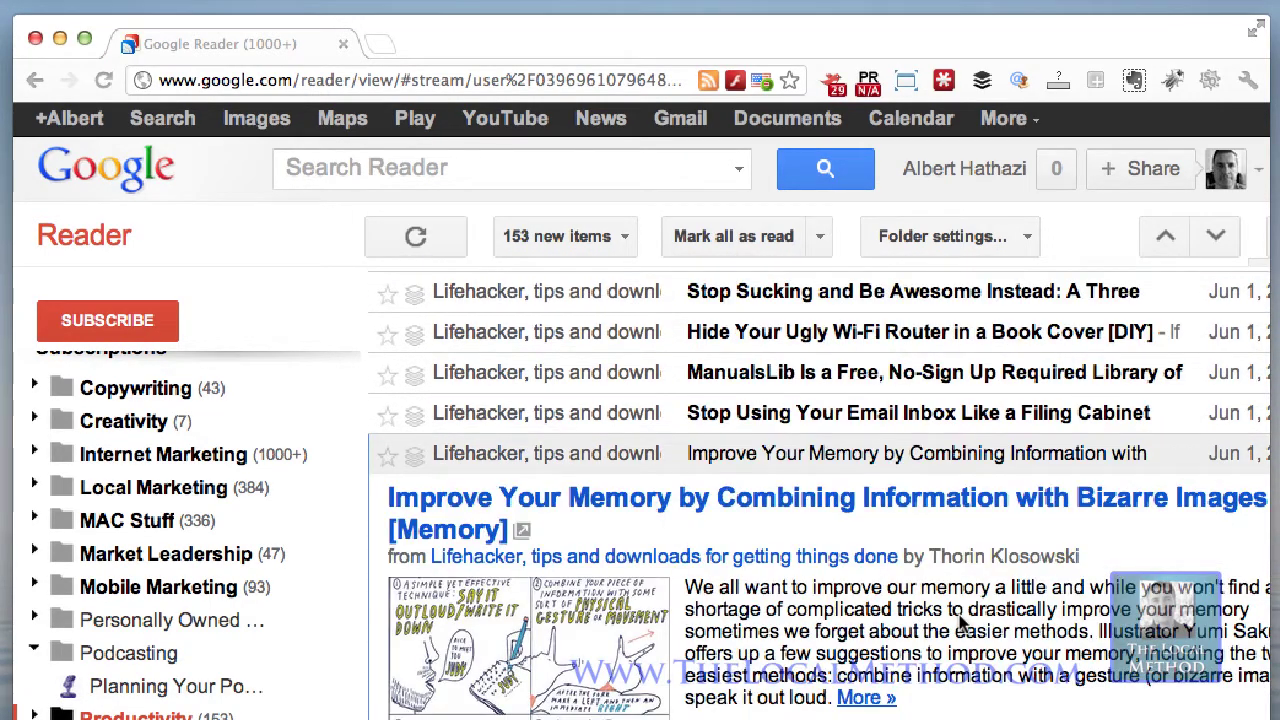
click(1058, 505)
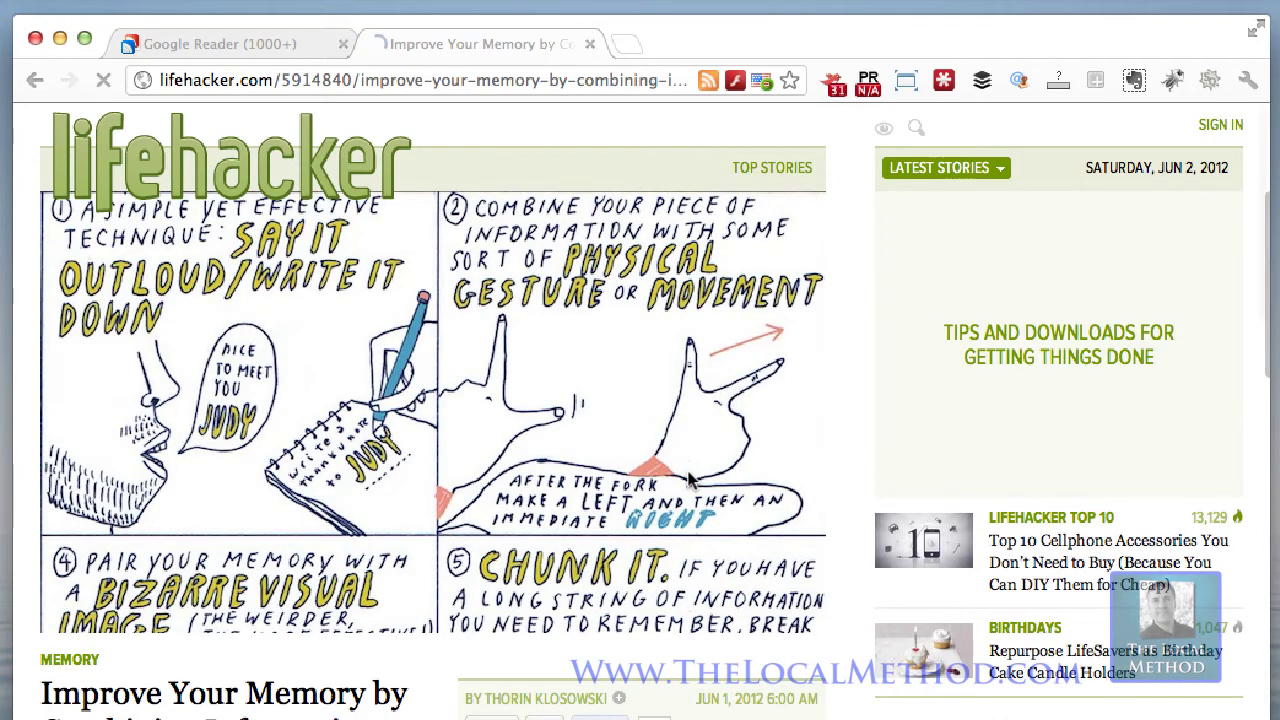
scroll(698, 484, down, 3)
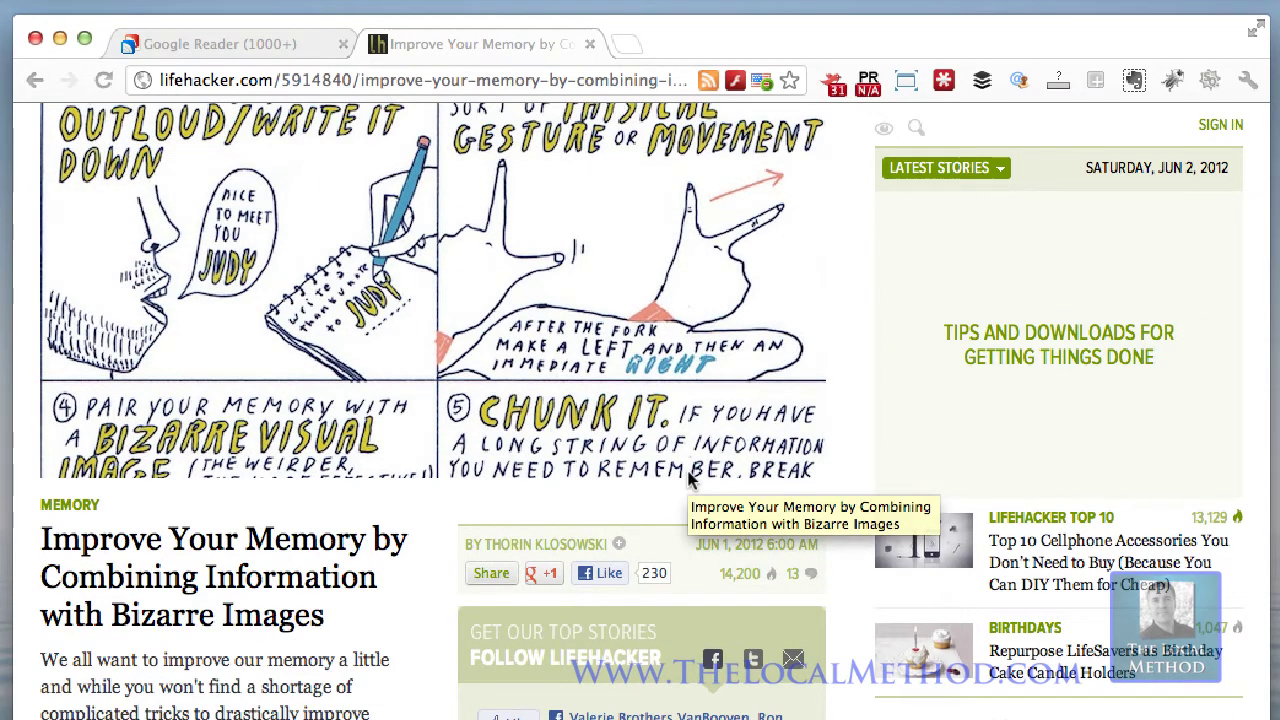
scroll(688, 480, down, 4)
scroll(685, 465, up, 7)
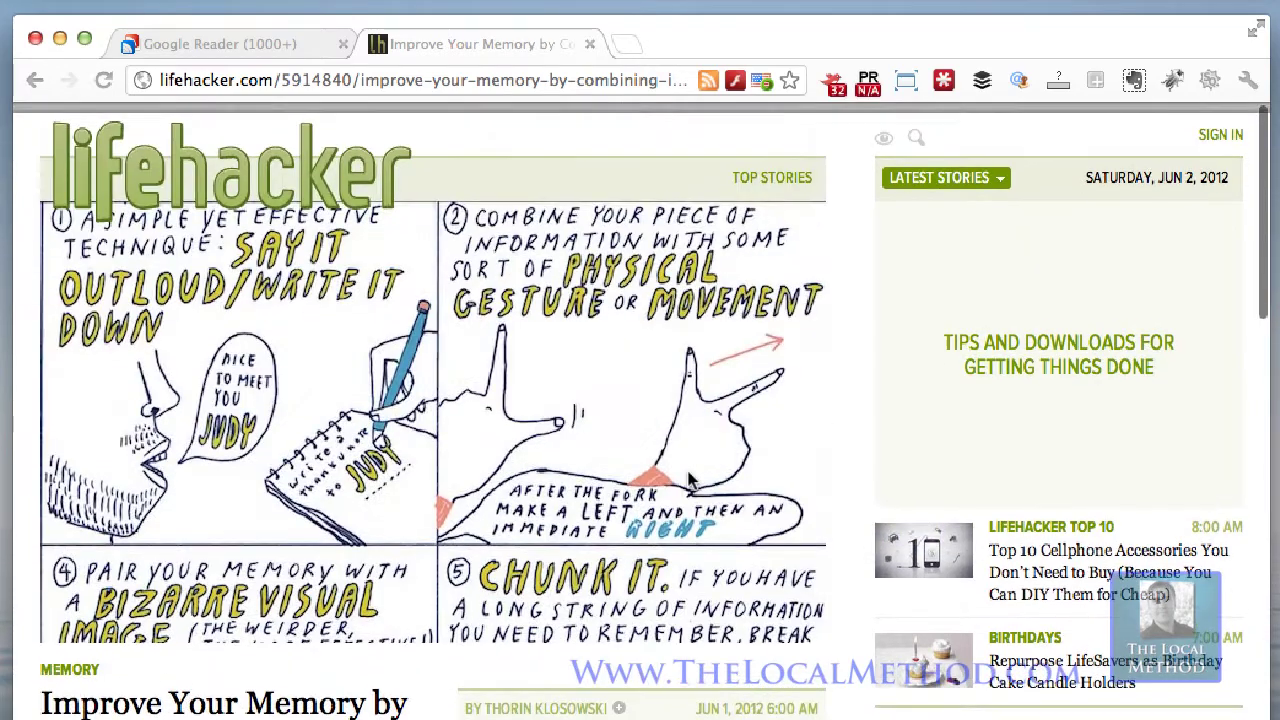
- Copy the full web address of the memory improvement article
drag(621, 80, 733, 82)
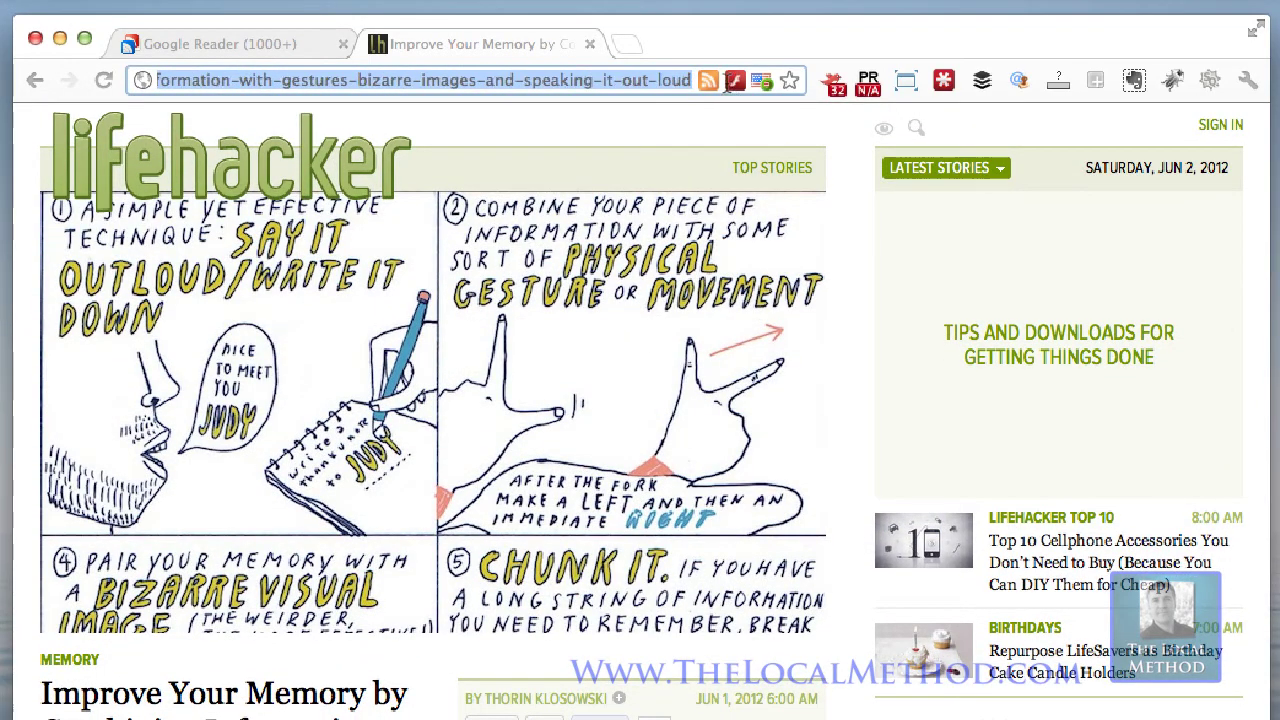
click(648, 80)
double_click(636, 80)
right_click(636, 80)
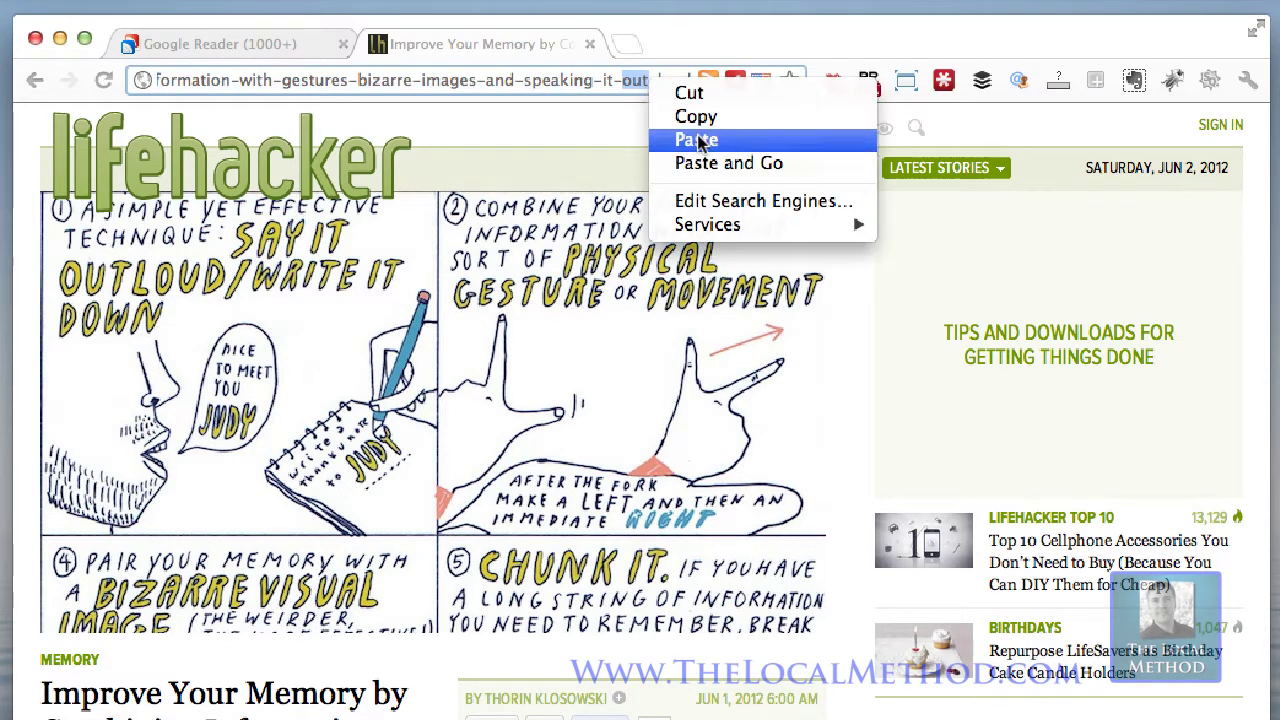
click(594, 78)
right_click(597, 80)
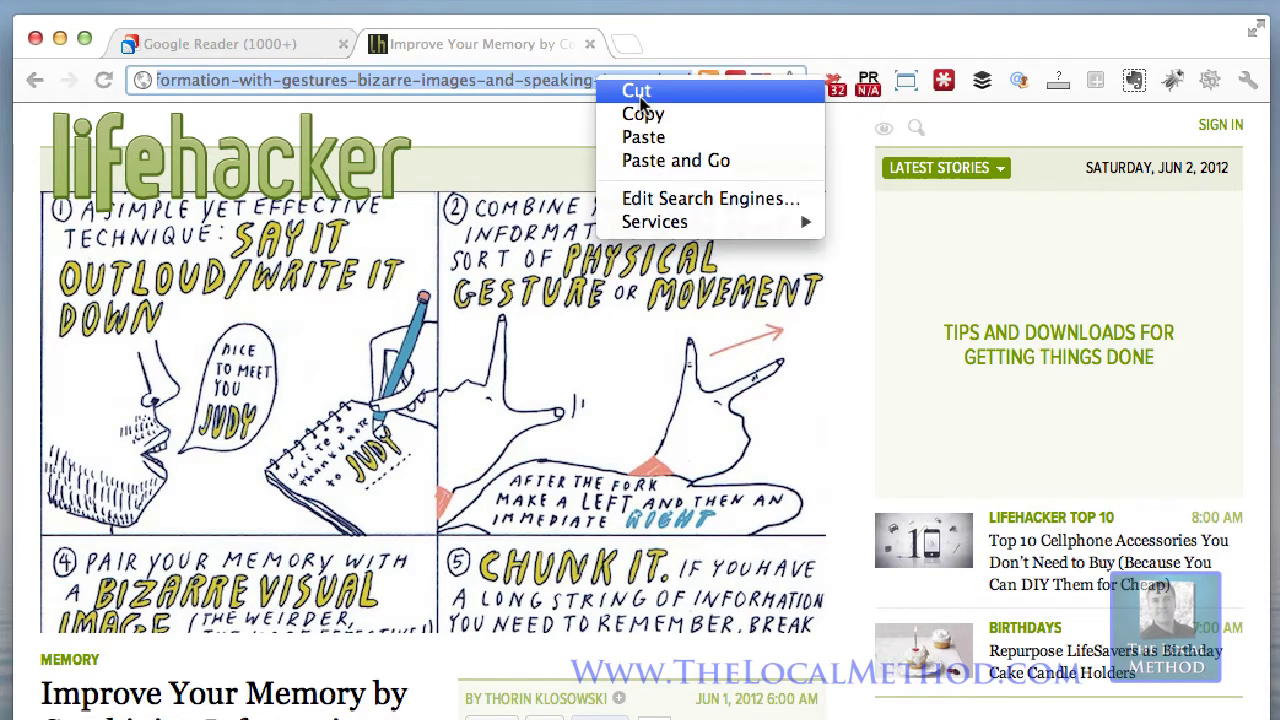
click(650, 114)
- Open Facebook in a new browser tab and paste the copied article link into a new status update
click(624, 44)
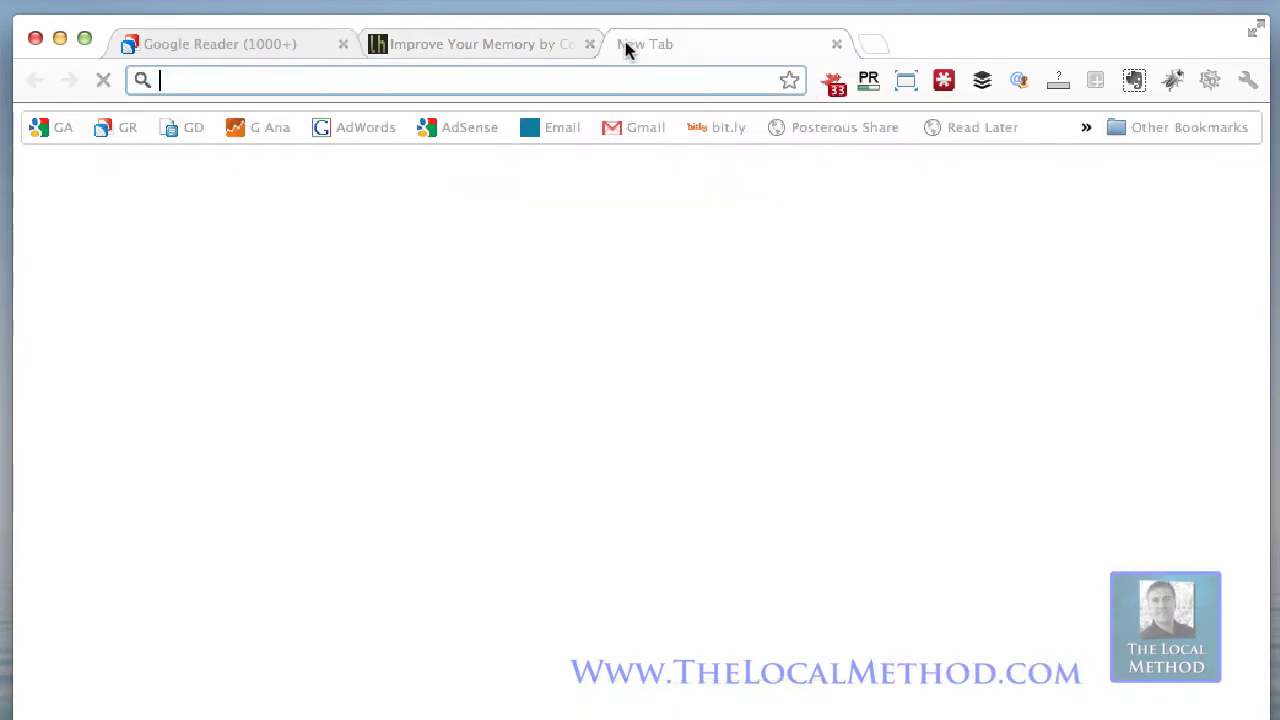
click(271, 378)
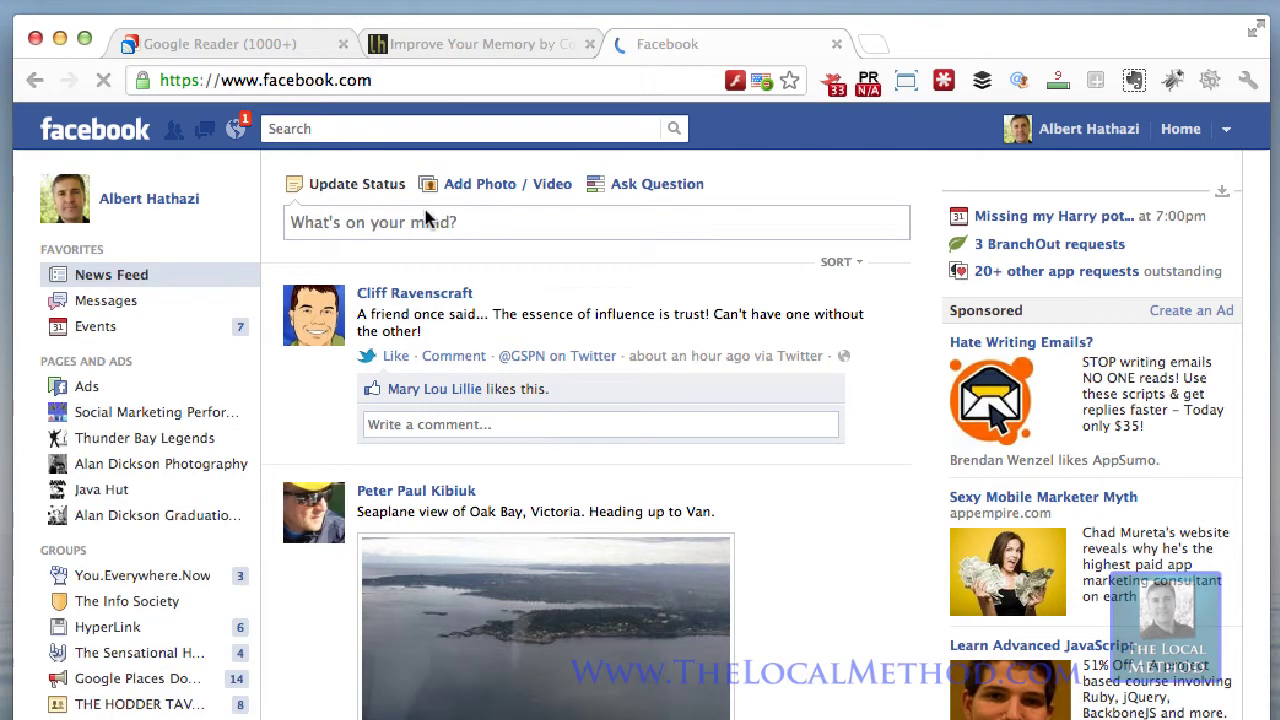
click(457, 222)
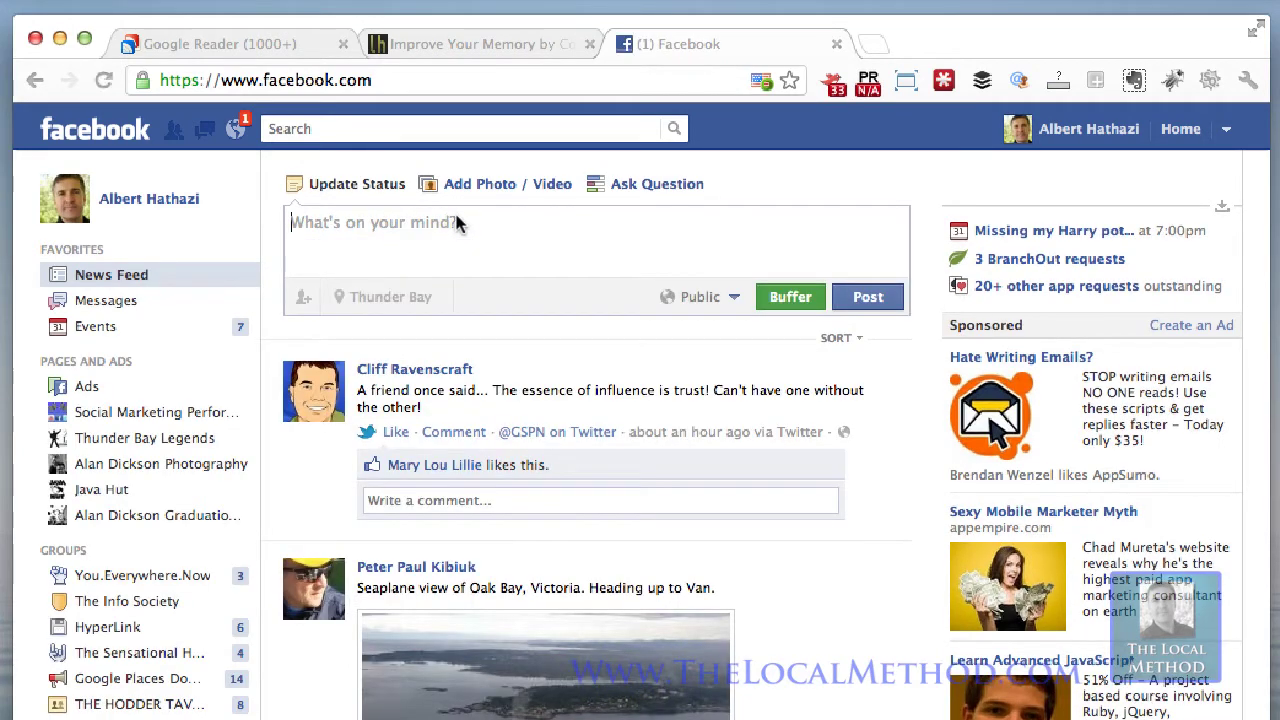
key(super+v)
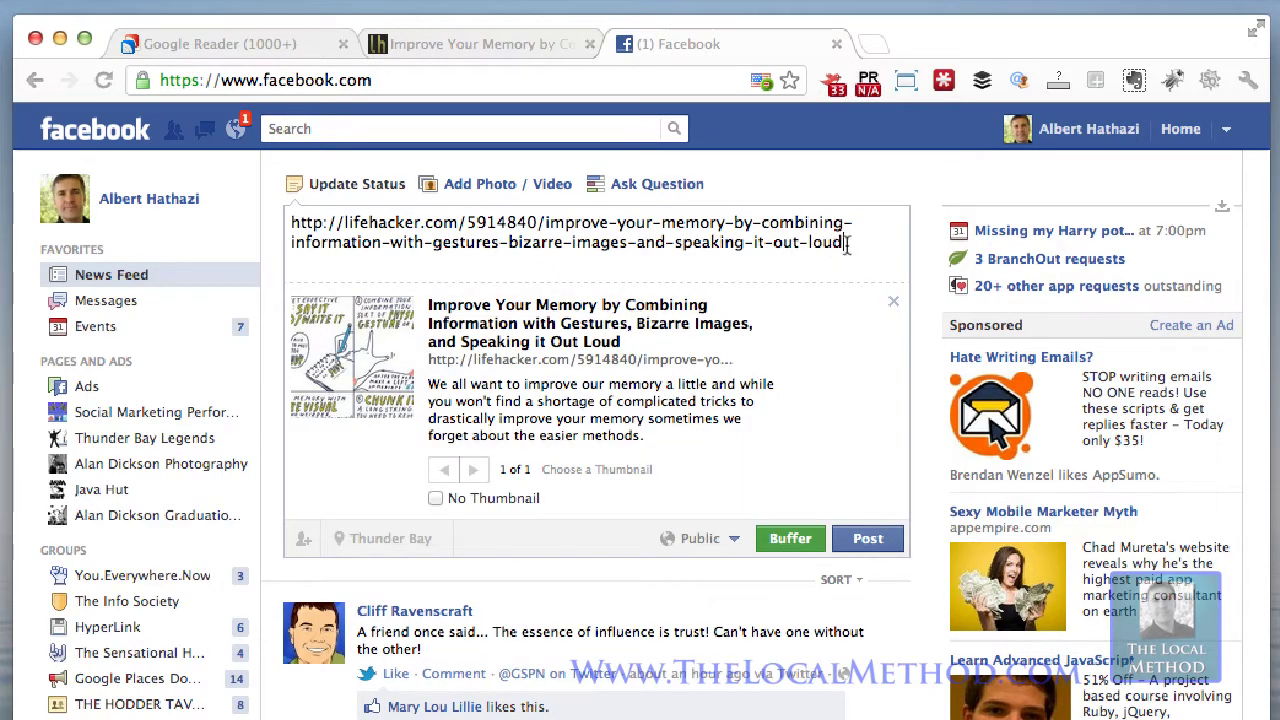
- Replace the link text in the status update with "Super-learning. This stuff works." and publish the post immediately
drag(846, 244, 217, 229)
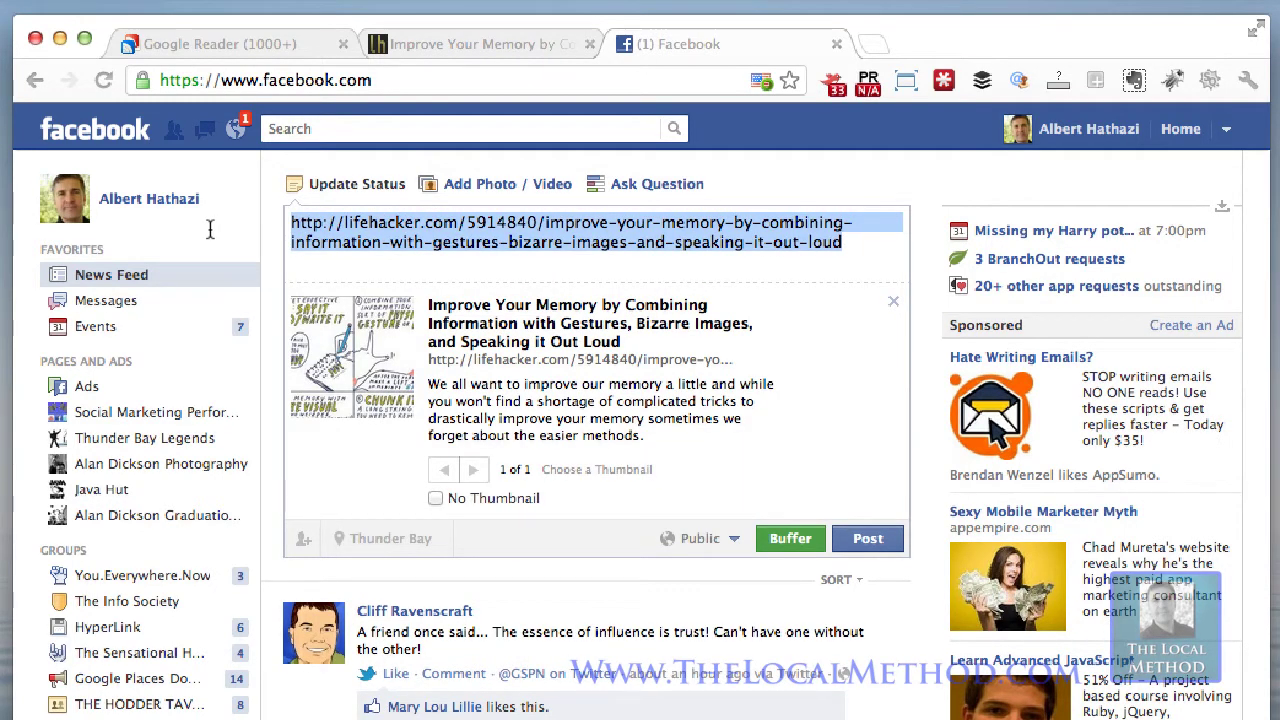
text(Super)
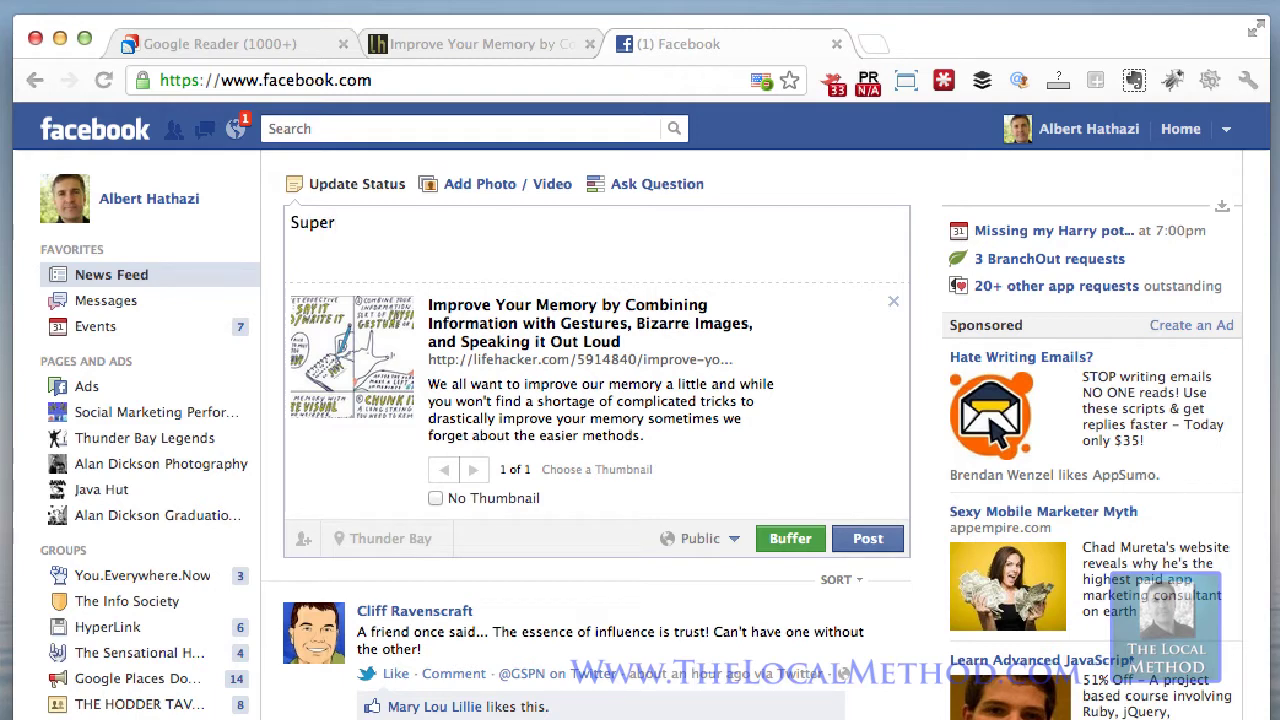
text(-learning.)
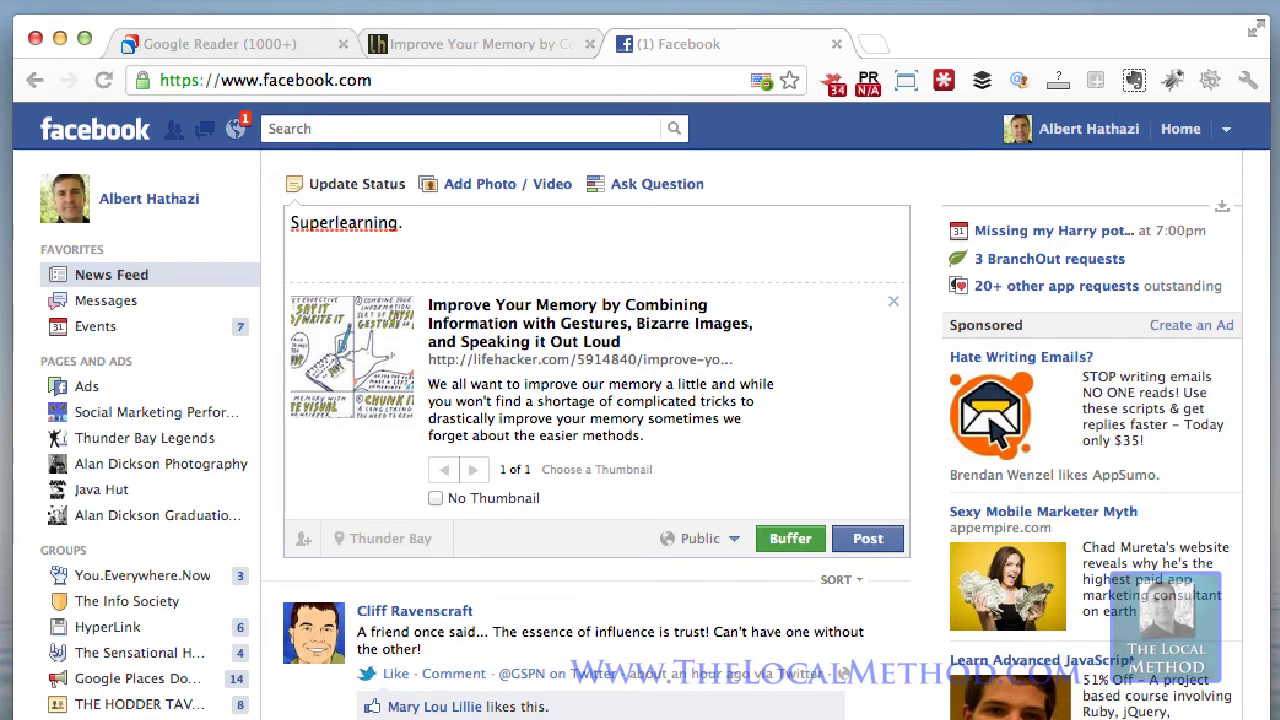
click(331, 222)
text(-learning. )
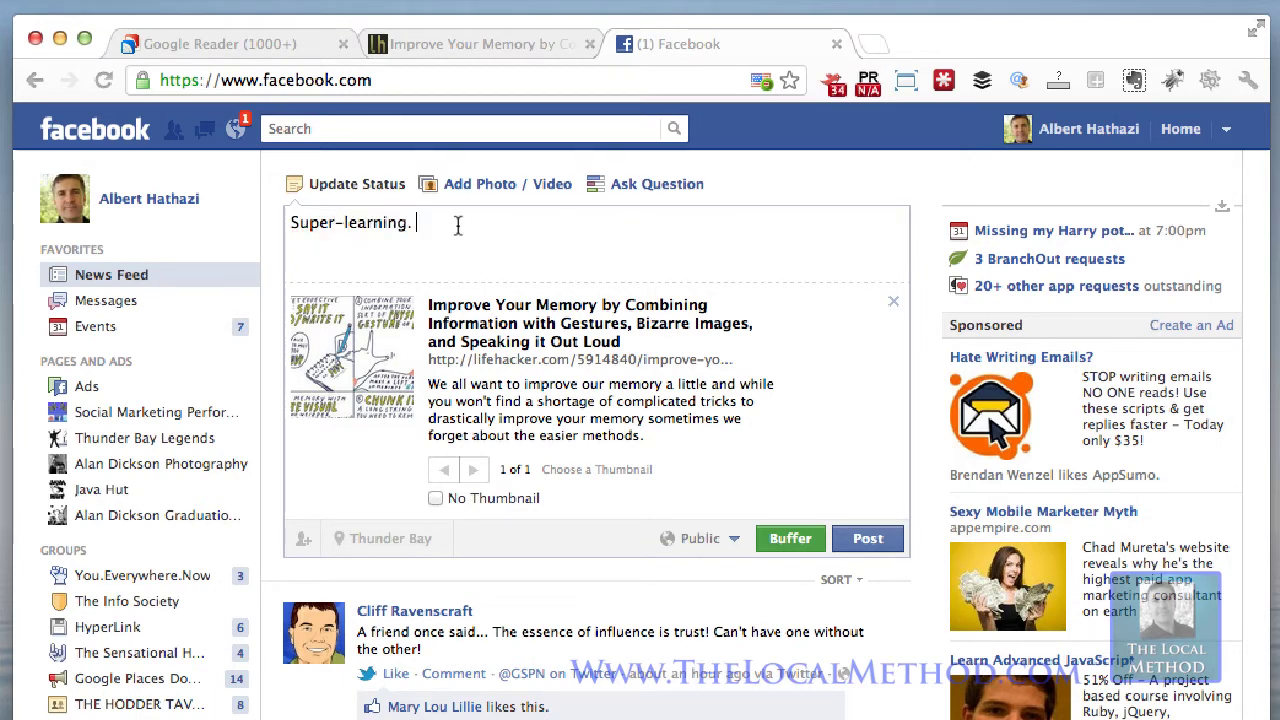
text(This stuff works.)
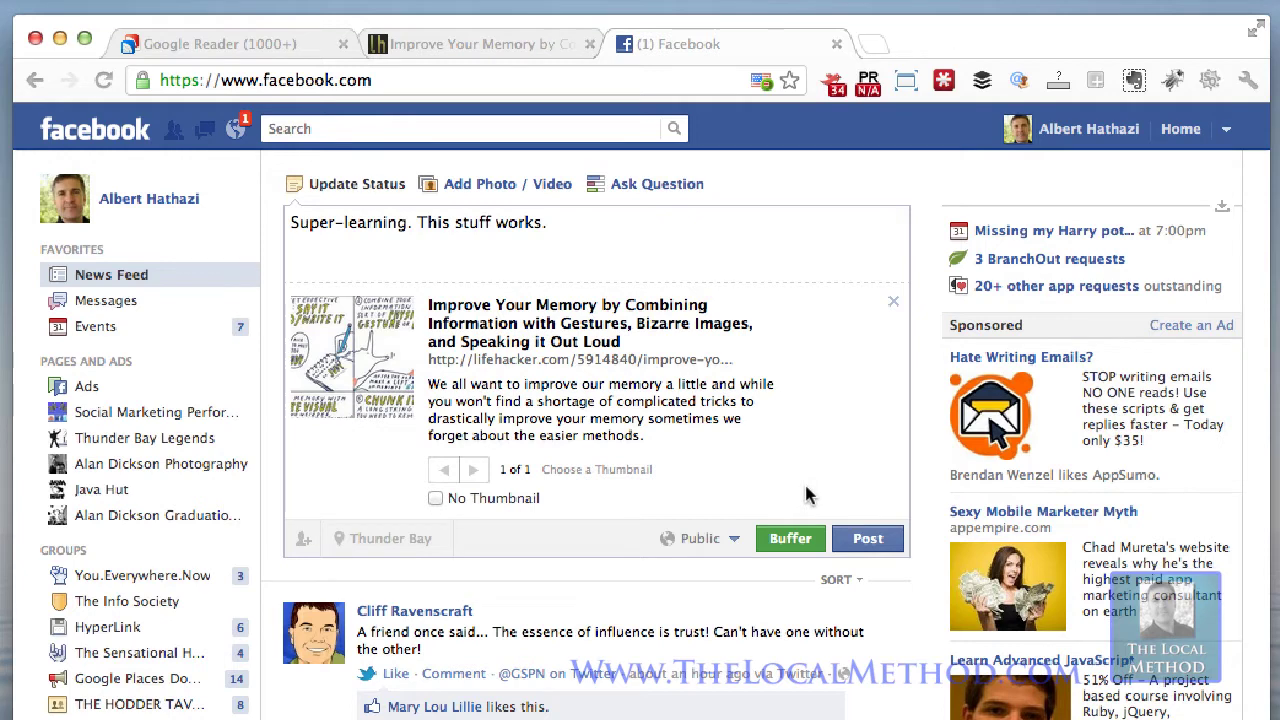
click(868, 541)
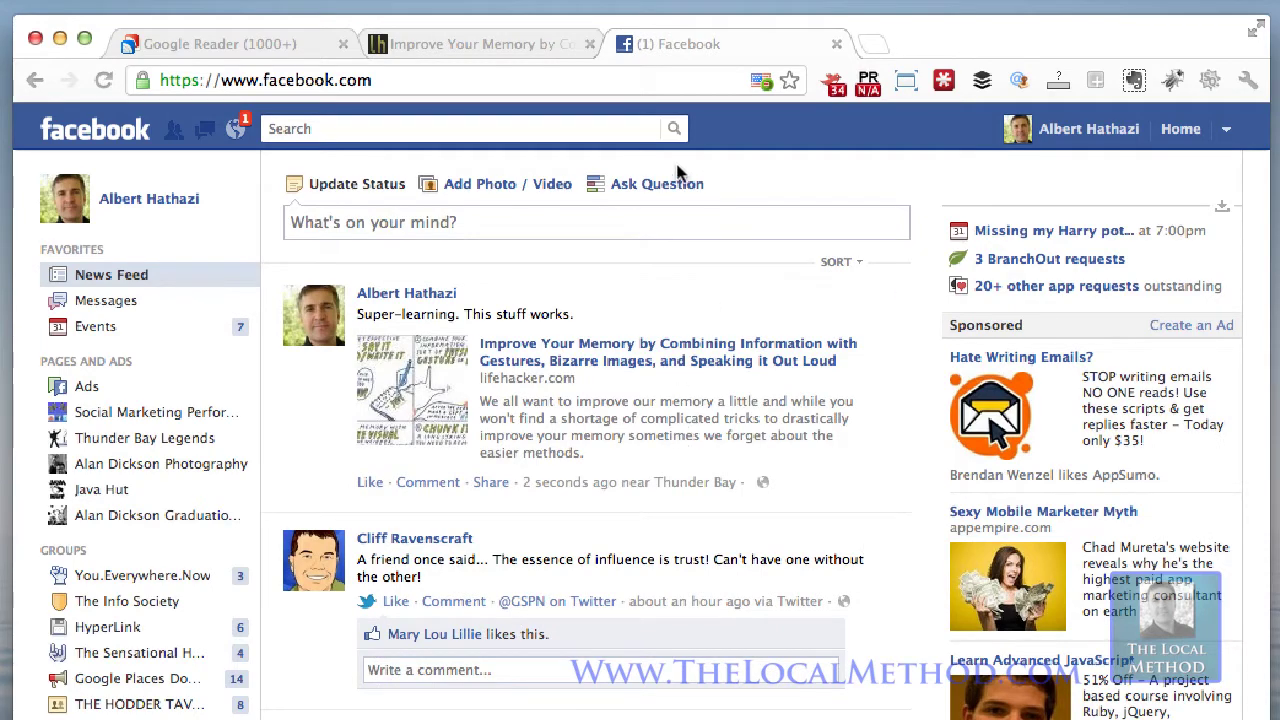
- Return to Google Reader, collapse the memory improvement article and look through the subscription folders
click(276, 48)
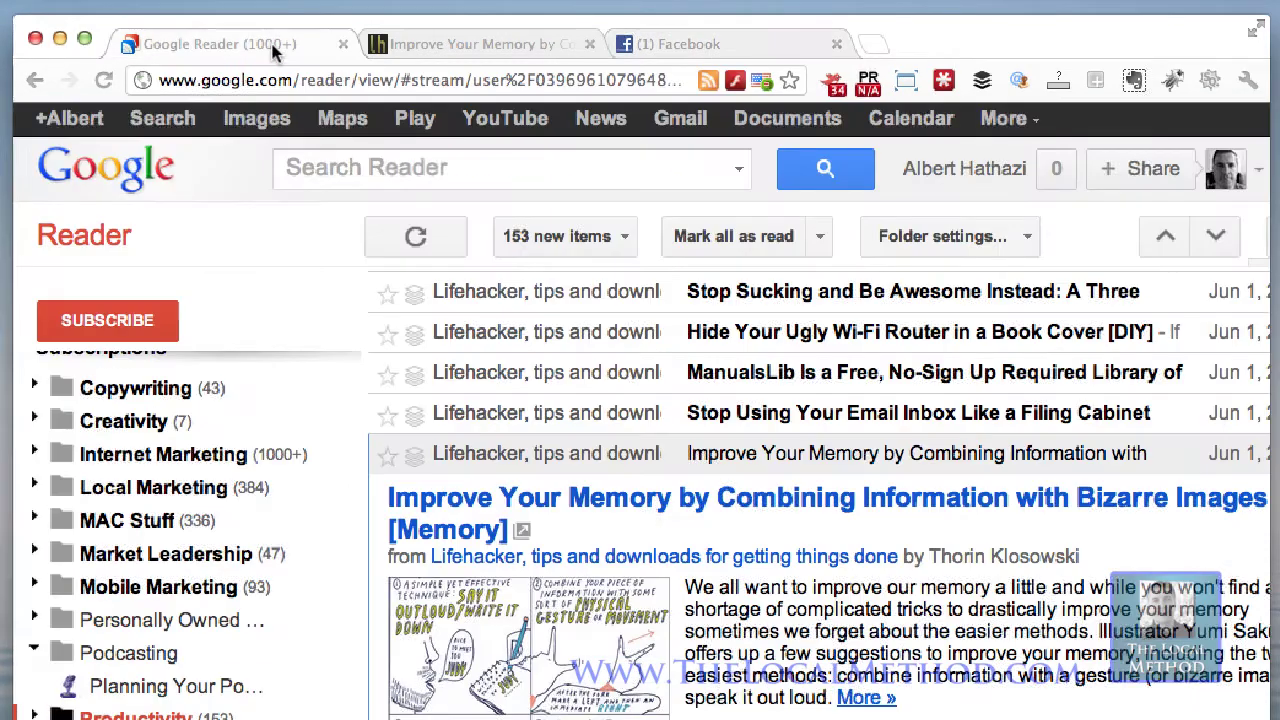
click(890, 458)
scroll(168, 636, down, 1)
scroll(168, 638, up, 2)
scroll(168, 638, up, 2)
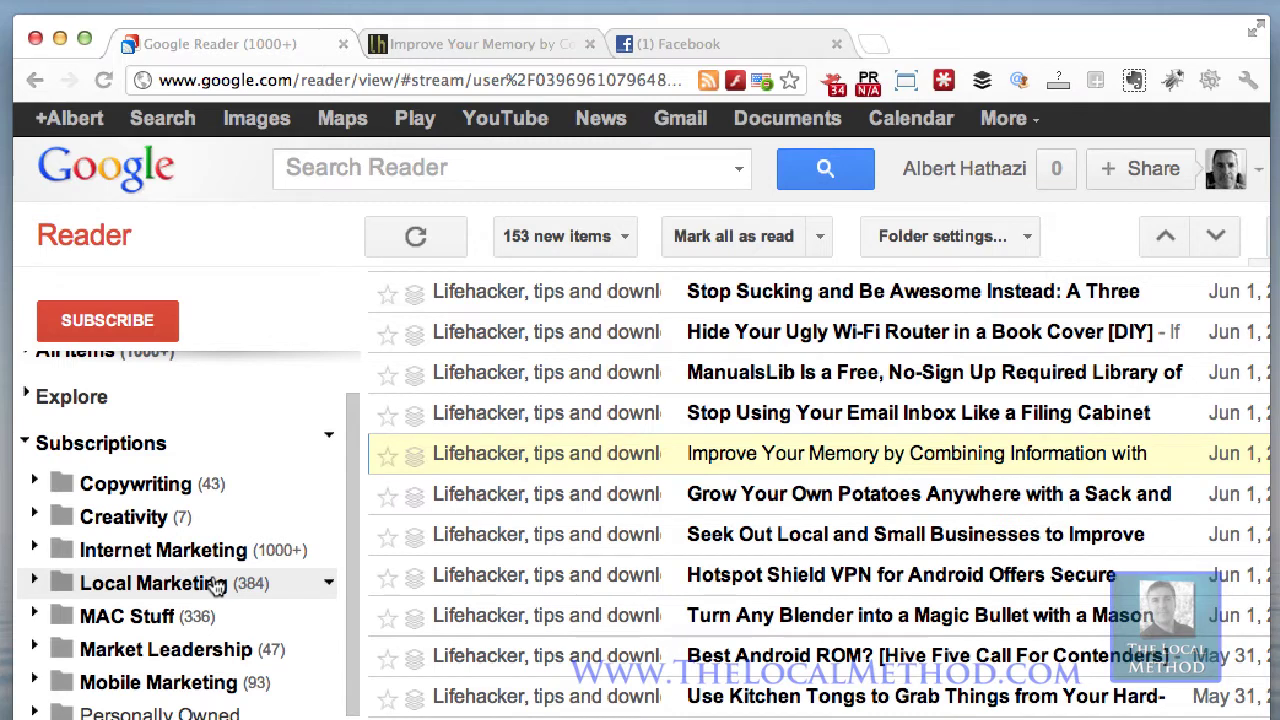
scroll(217, 585, down, 3)
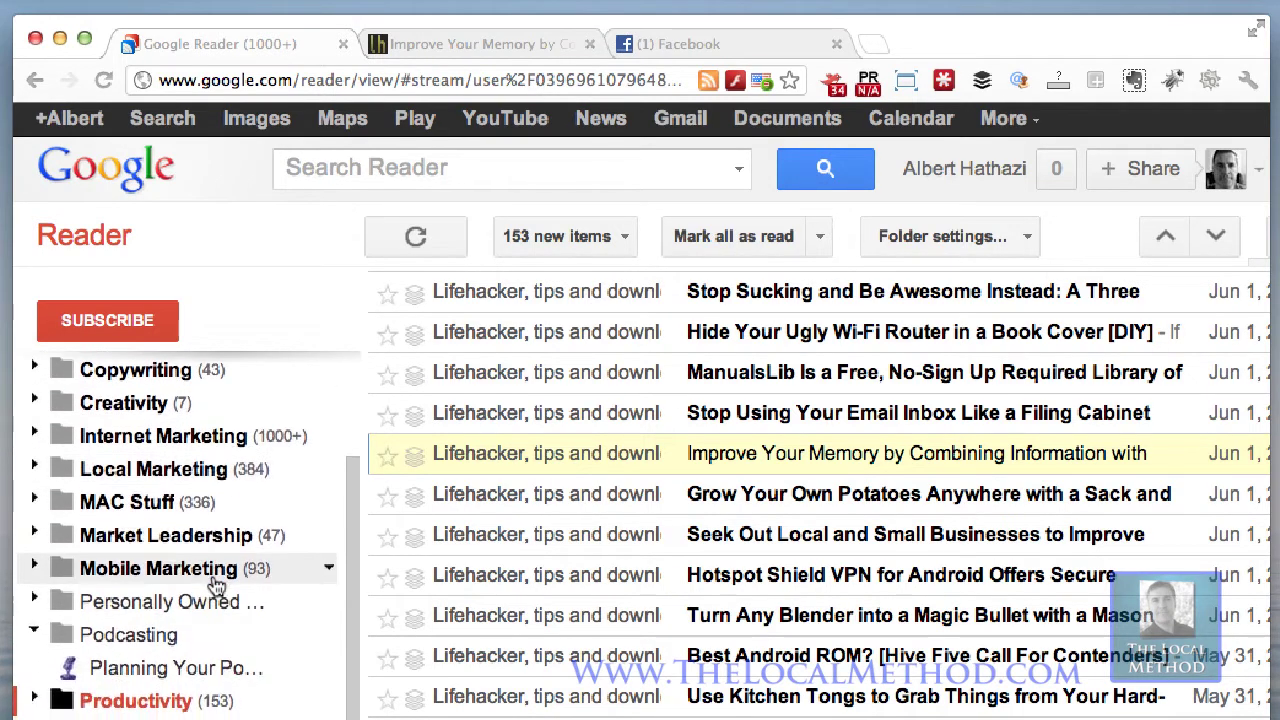
- Look through the subscription folders from Copywriting down to Social Media for one with articles worth sharing
scroll(216, 585, up, 5)
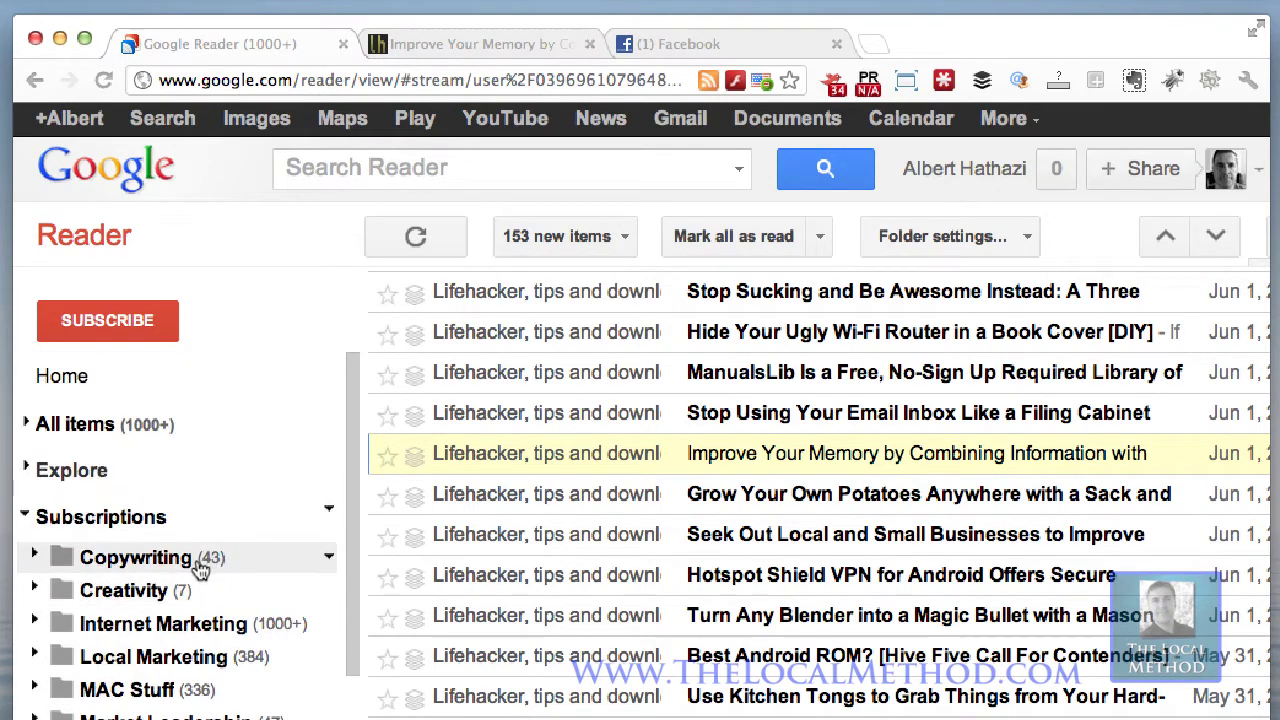
scroll(120, 690, down, 5)
scroll(137, 662, down, 2)
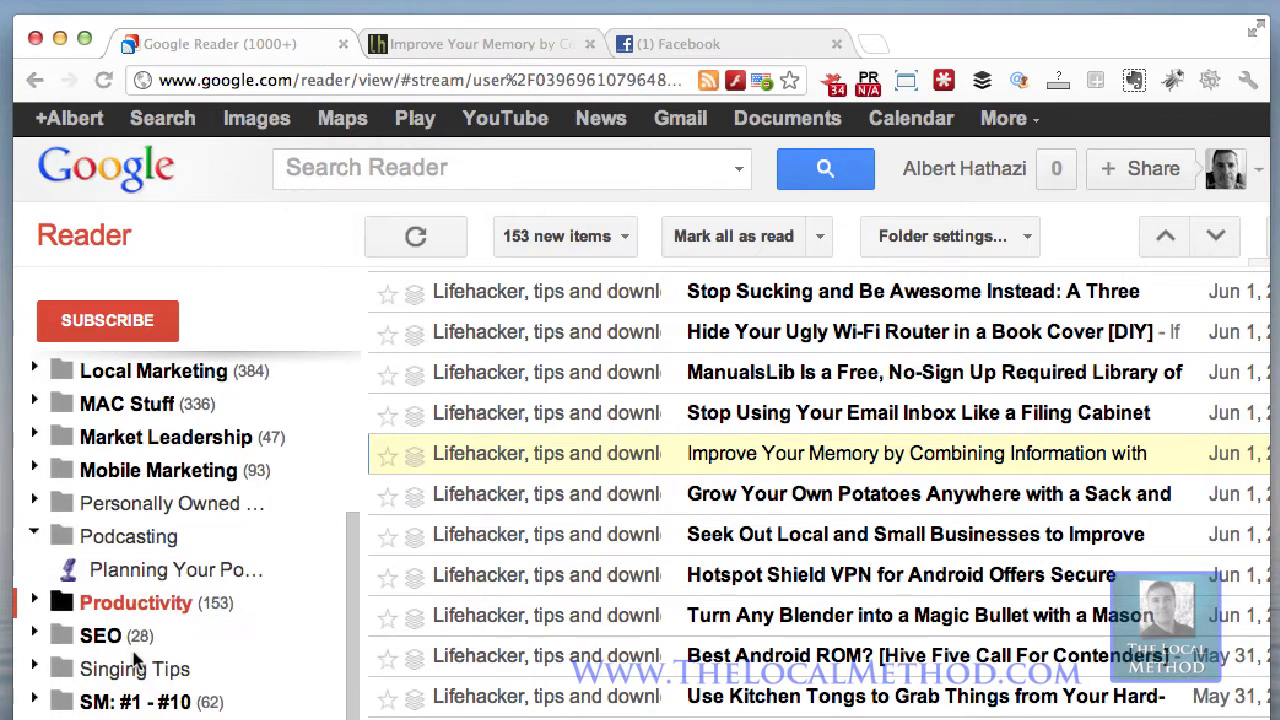
scroll(172, 684, down, 4)
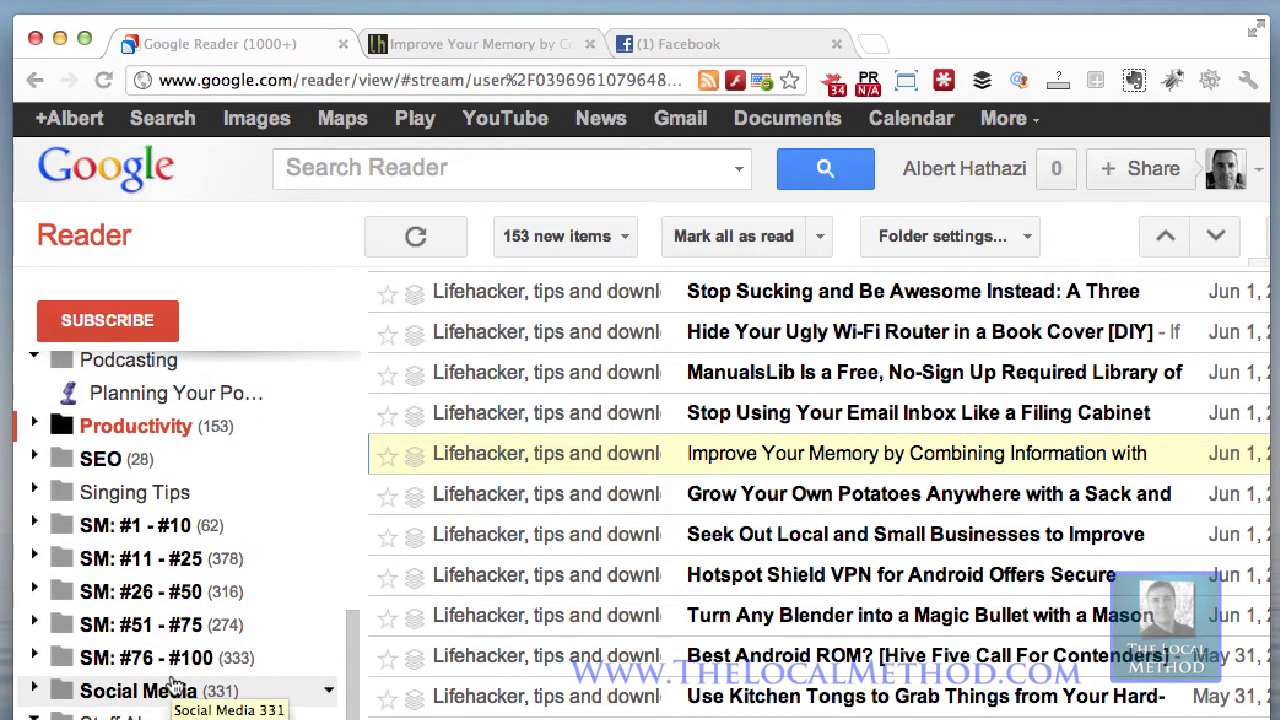
scroll(172, 684, down, 1)
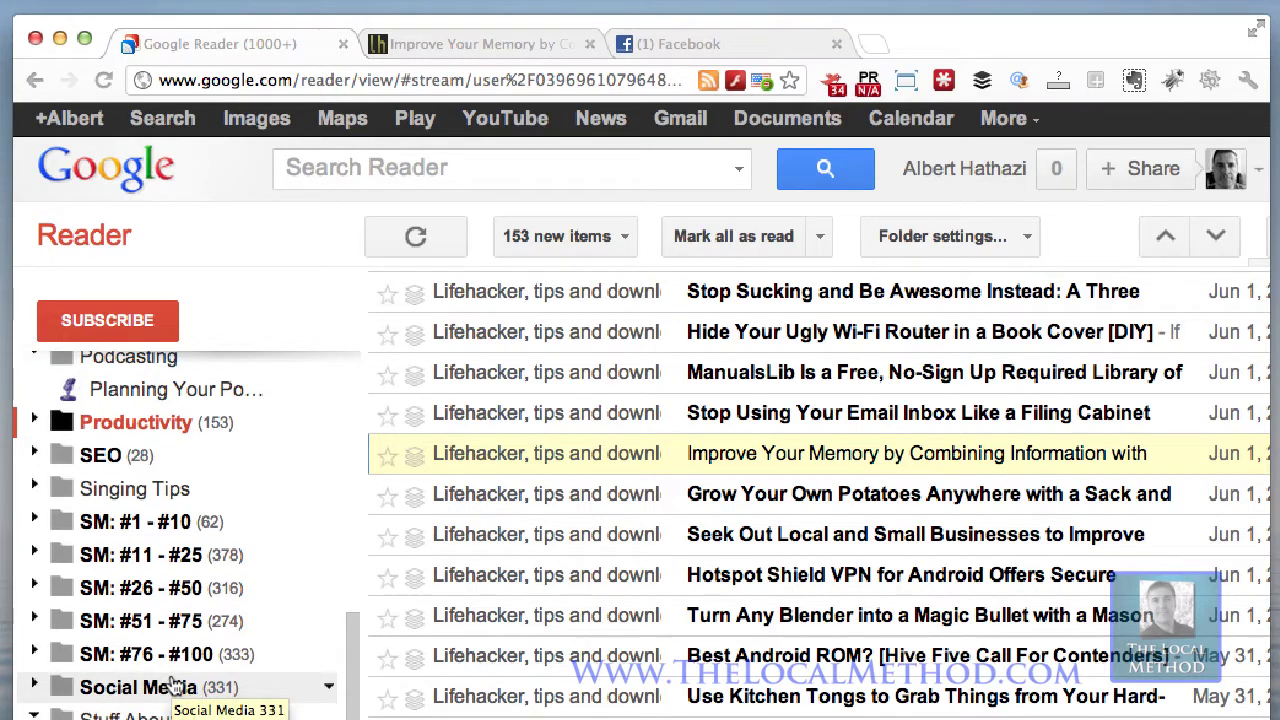
scroll(170, 682, up, 1)
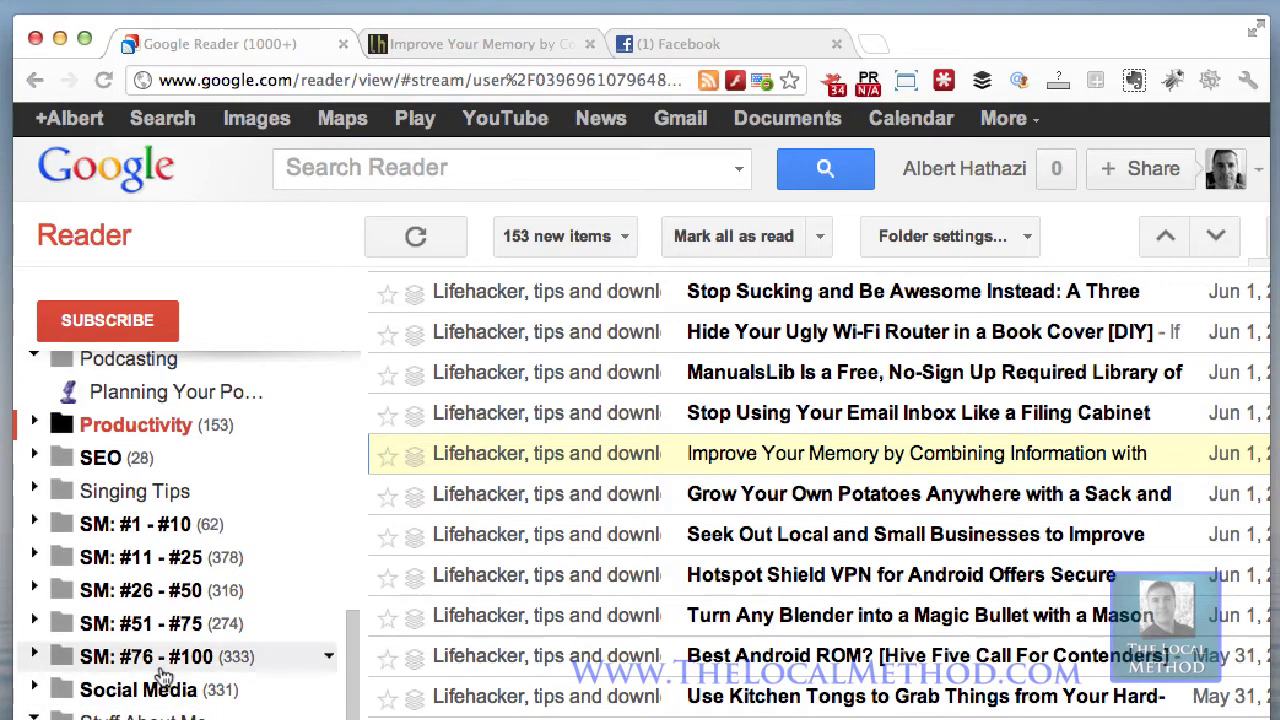
scroll(160, 560, up, 5)
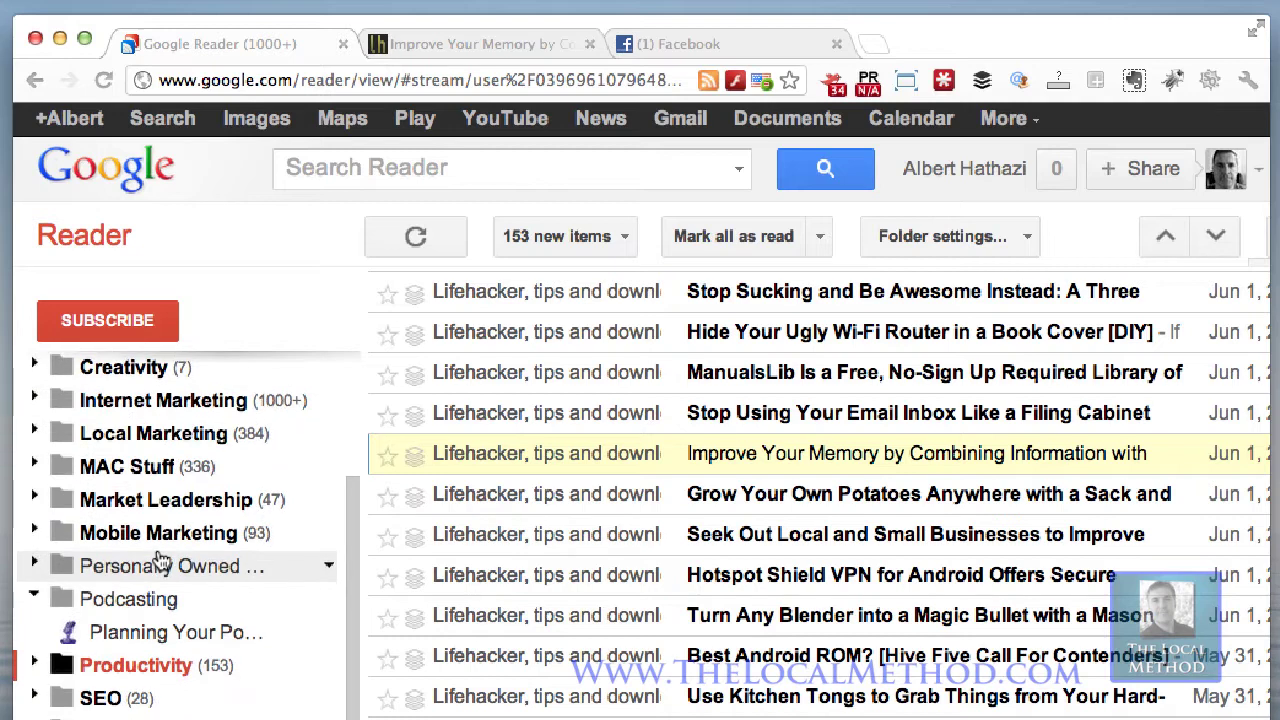
scroll(160, 560, up, 1)
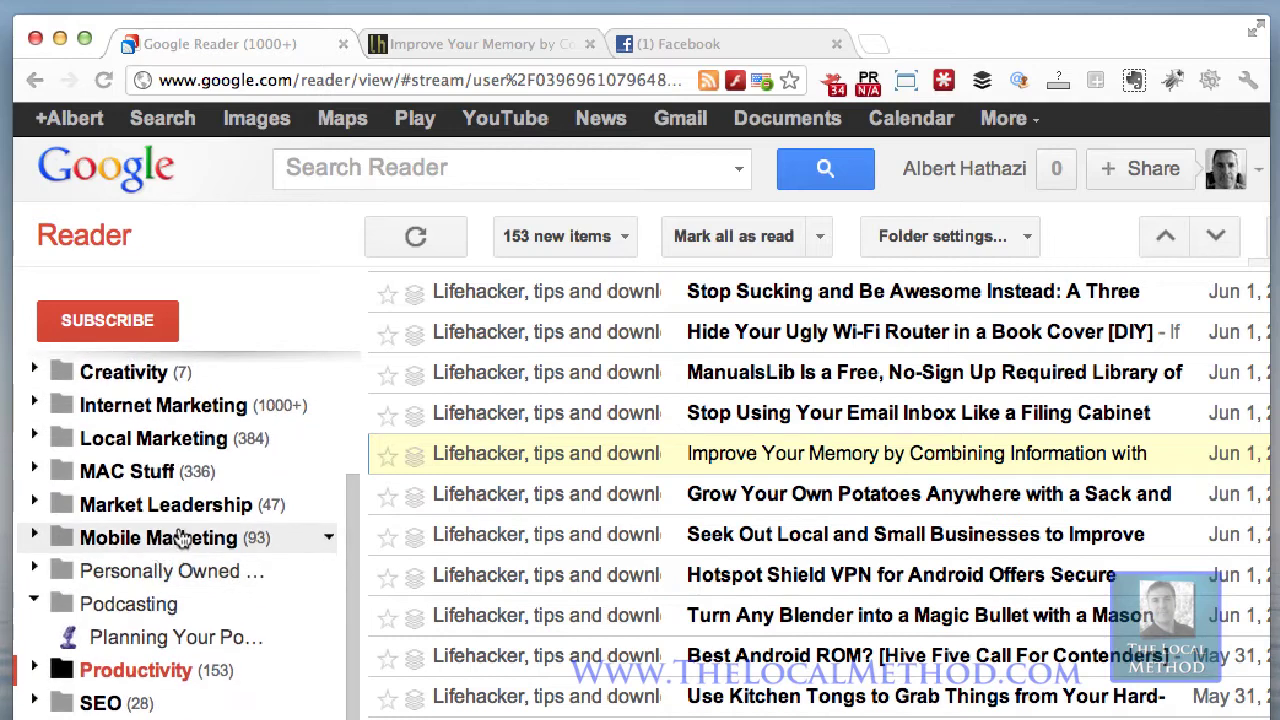
- Open the Market Leadership folder and look through its list of articles
click(198, 507)
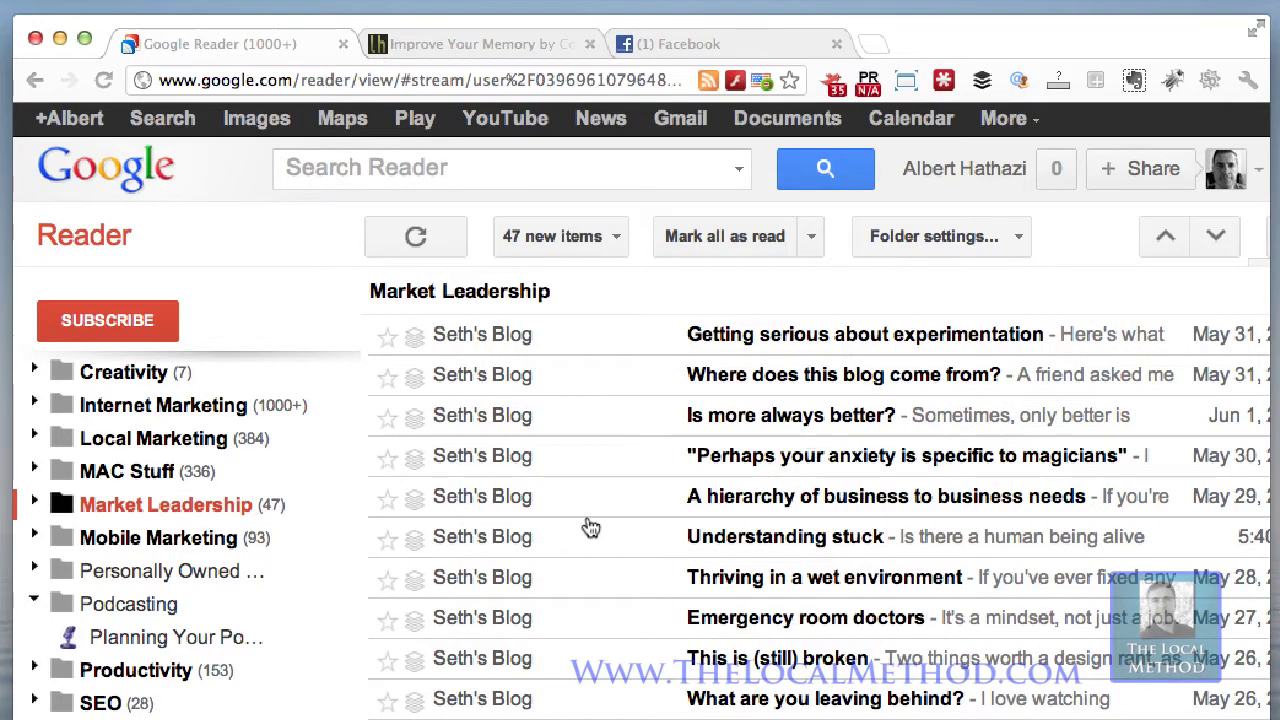
scroll(586, 526, down, 5)
scroll(588, 527, up, 1)
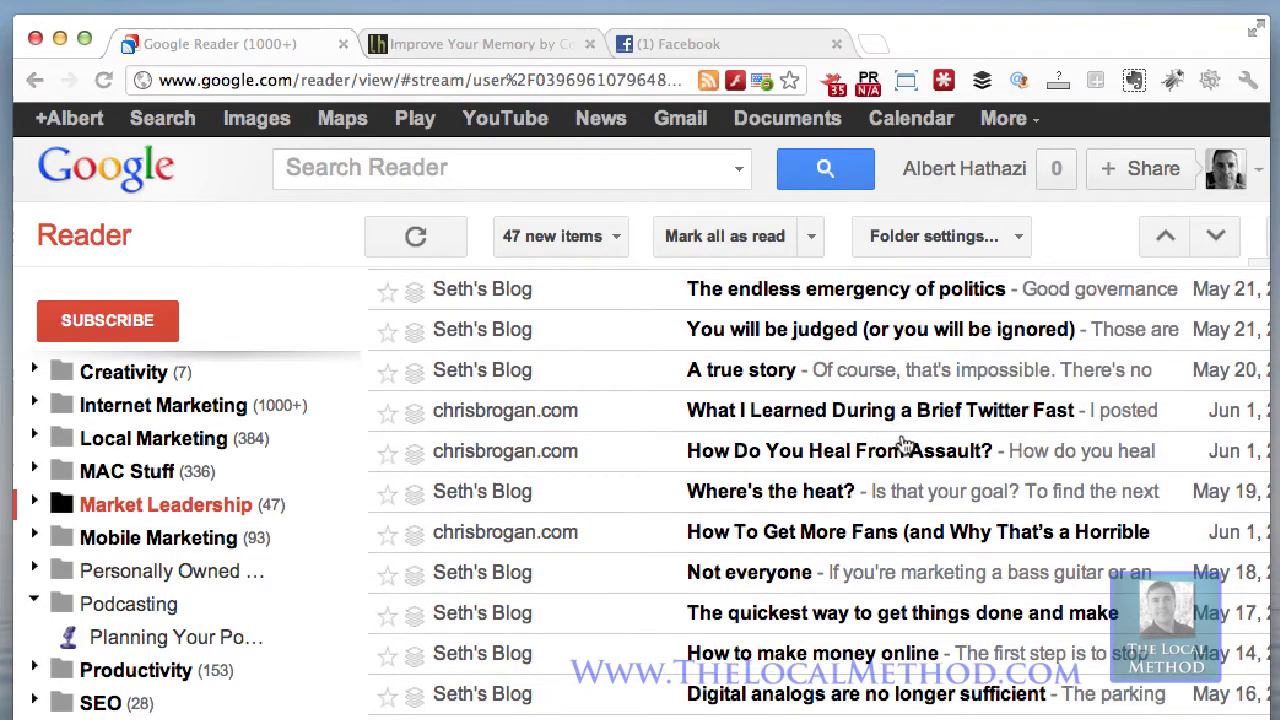
scroll(735, 562, down, 5)
scroll(735, 562, up, 10)
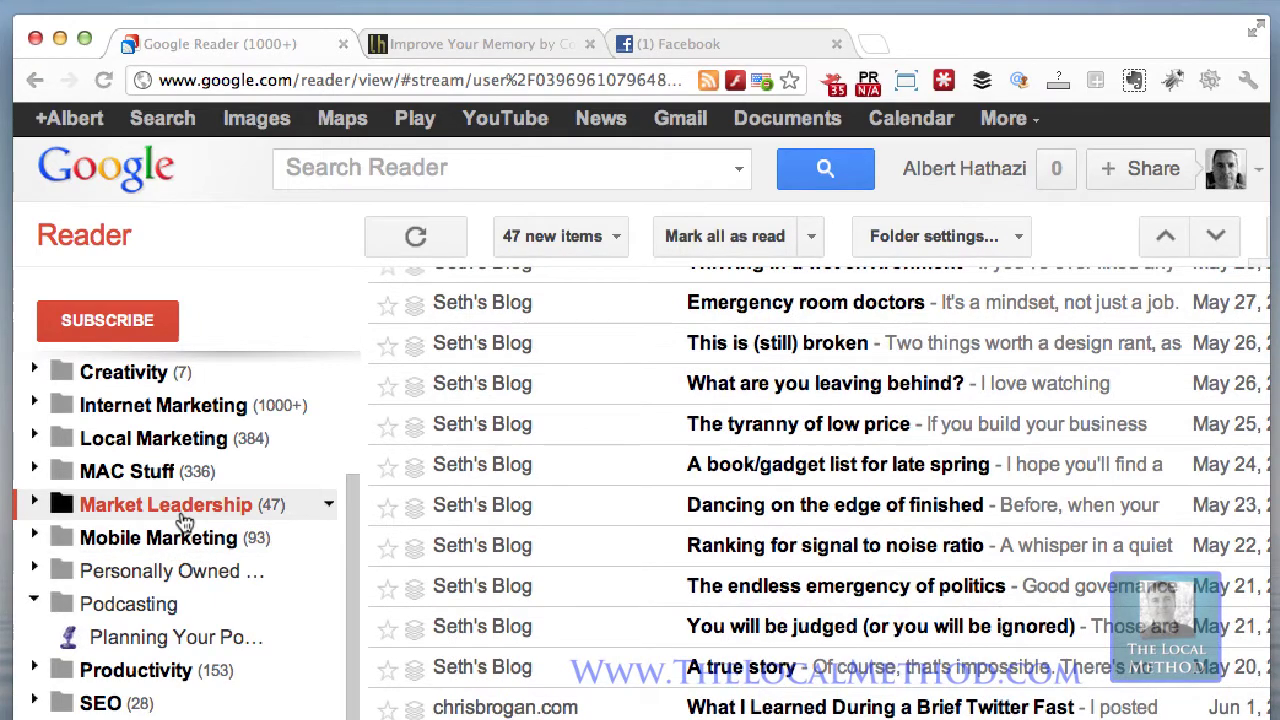
- Open the Local Marketing folder, expand the article "Google adds Zagat reviews to push local search" to preview it, and collapse it again
scroll(172, 487, up, 1)
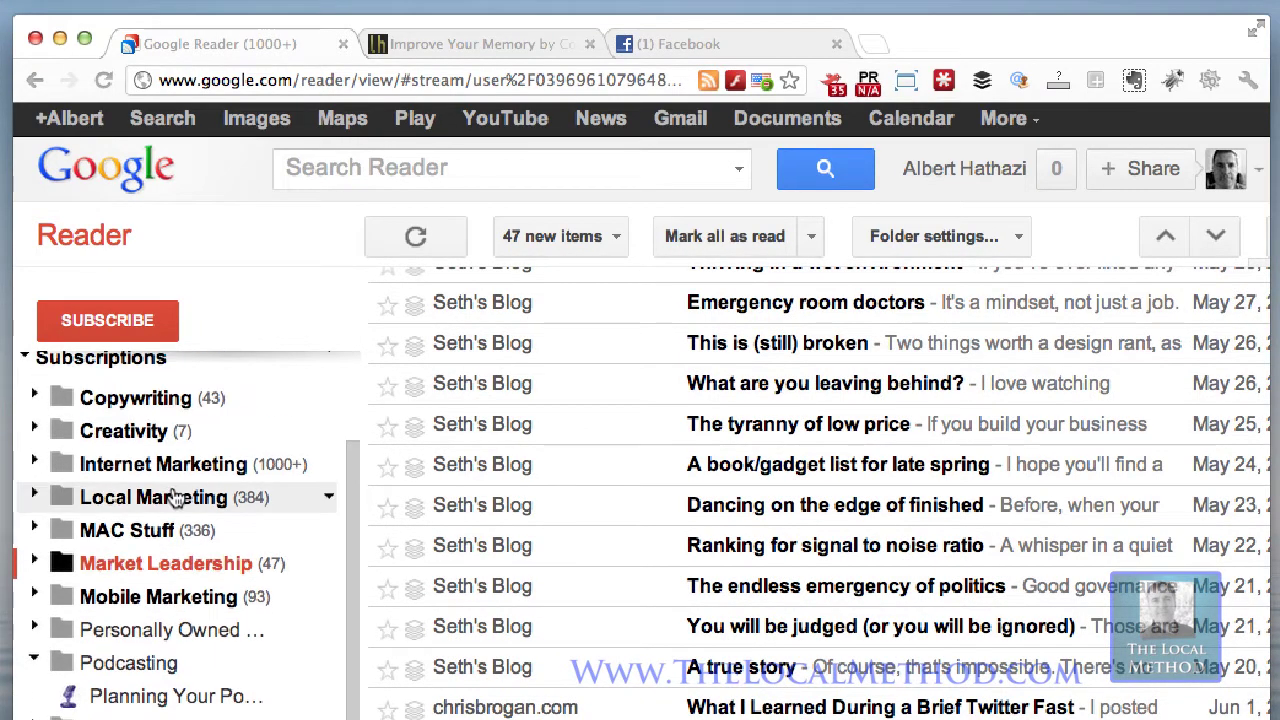
click(170, 492)
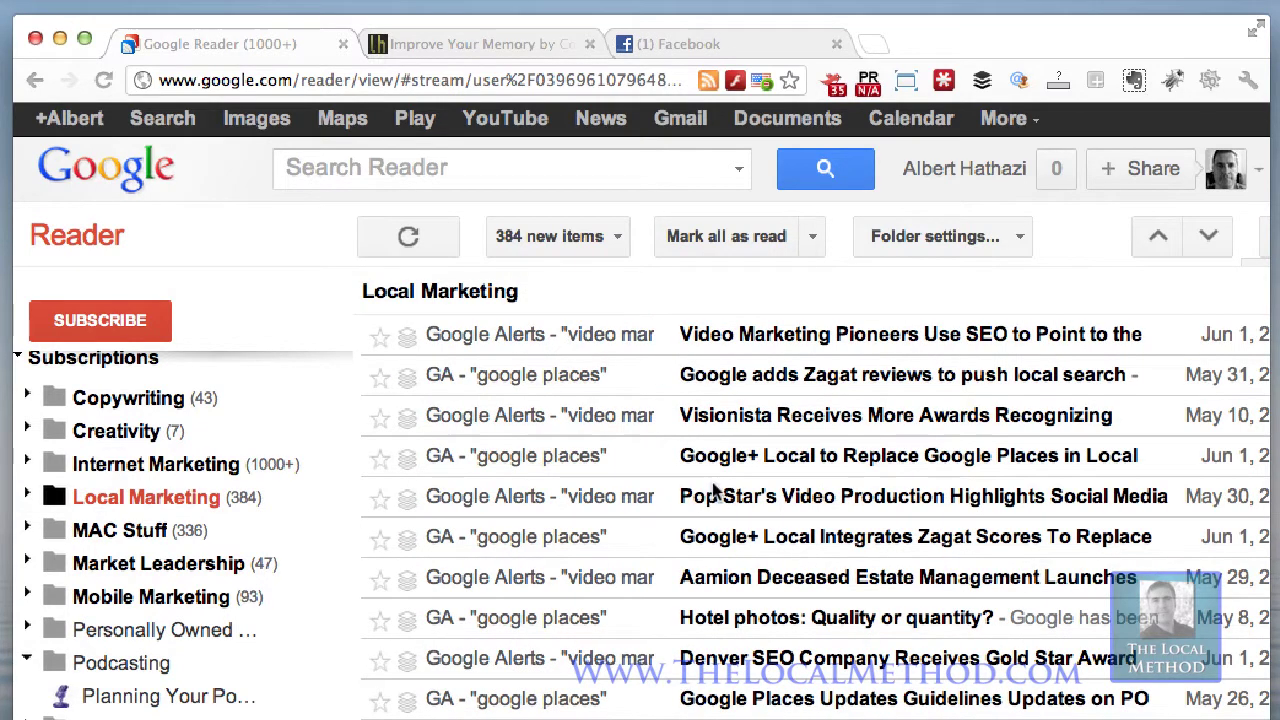
click(917, 376)
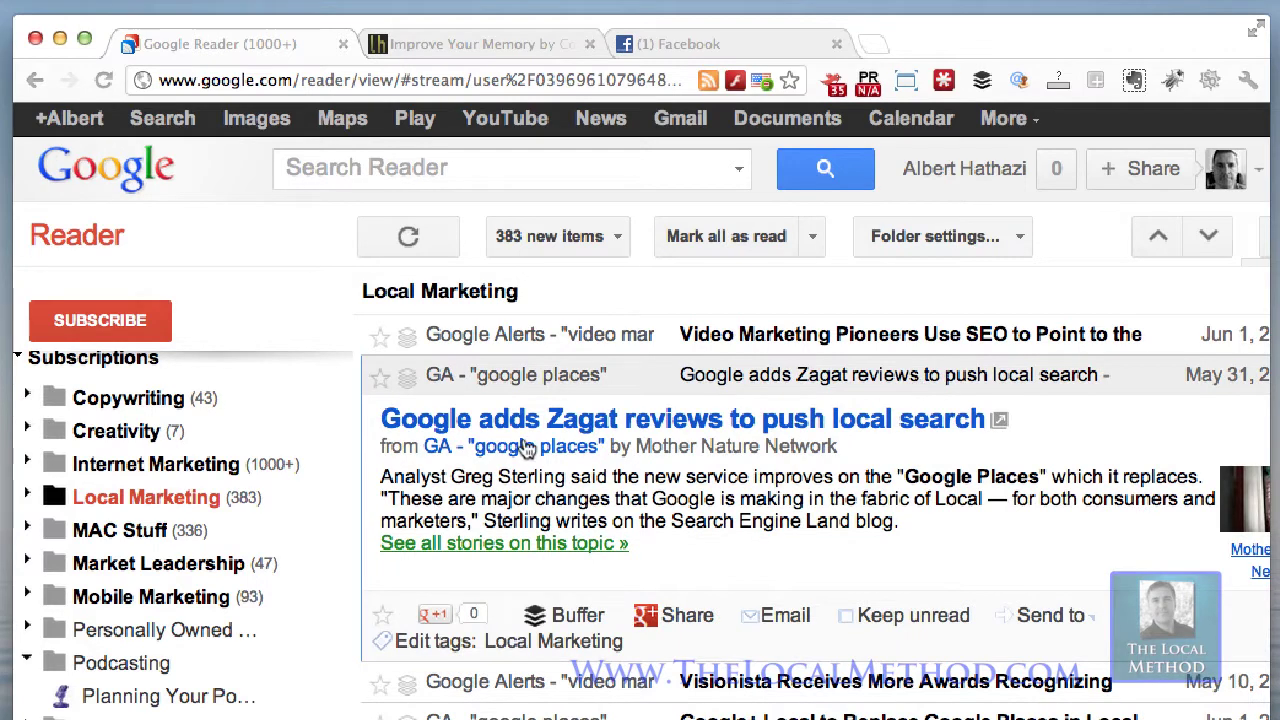
click(740, 386)
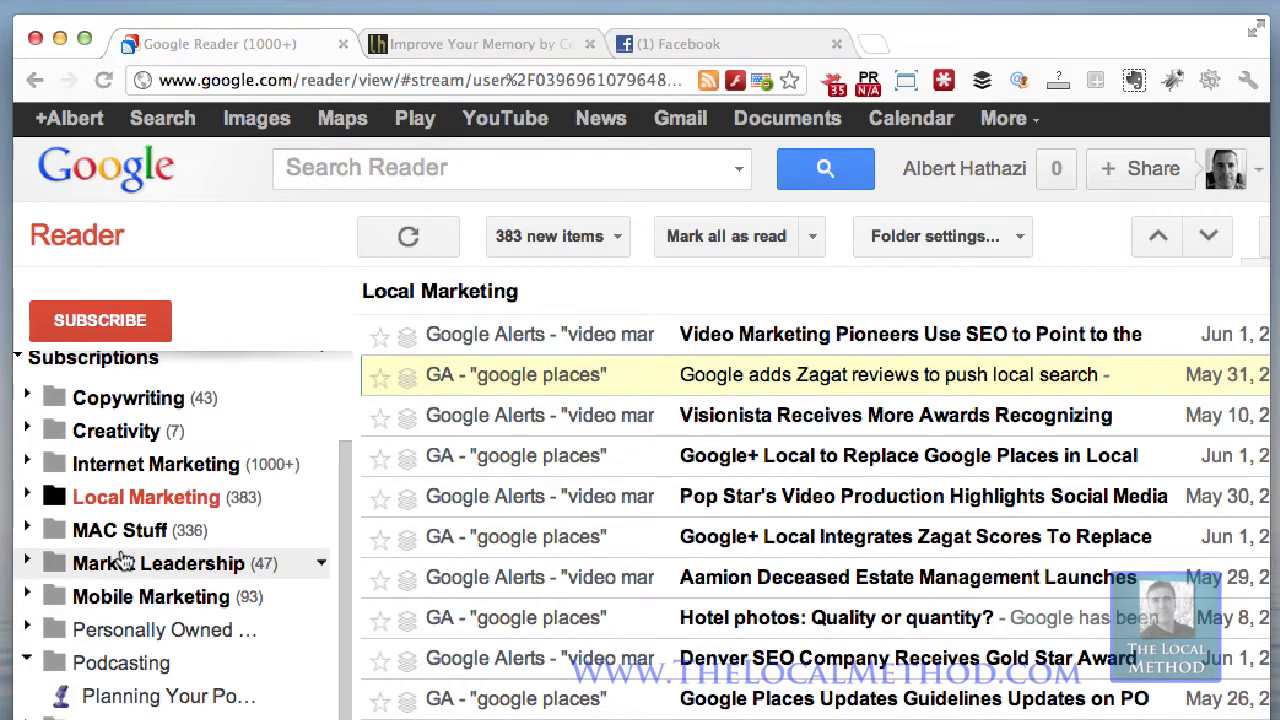
- Open the Buffer dashboard through the Buffer extension and review today's pending posts and their times for the personal Twitter profile
scroll(122, 562, up, 3)
click(983, 86)
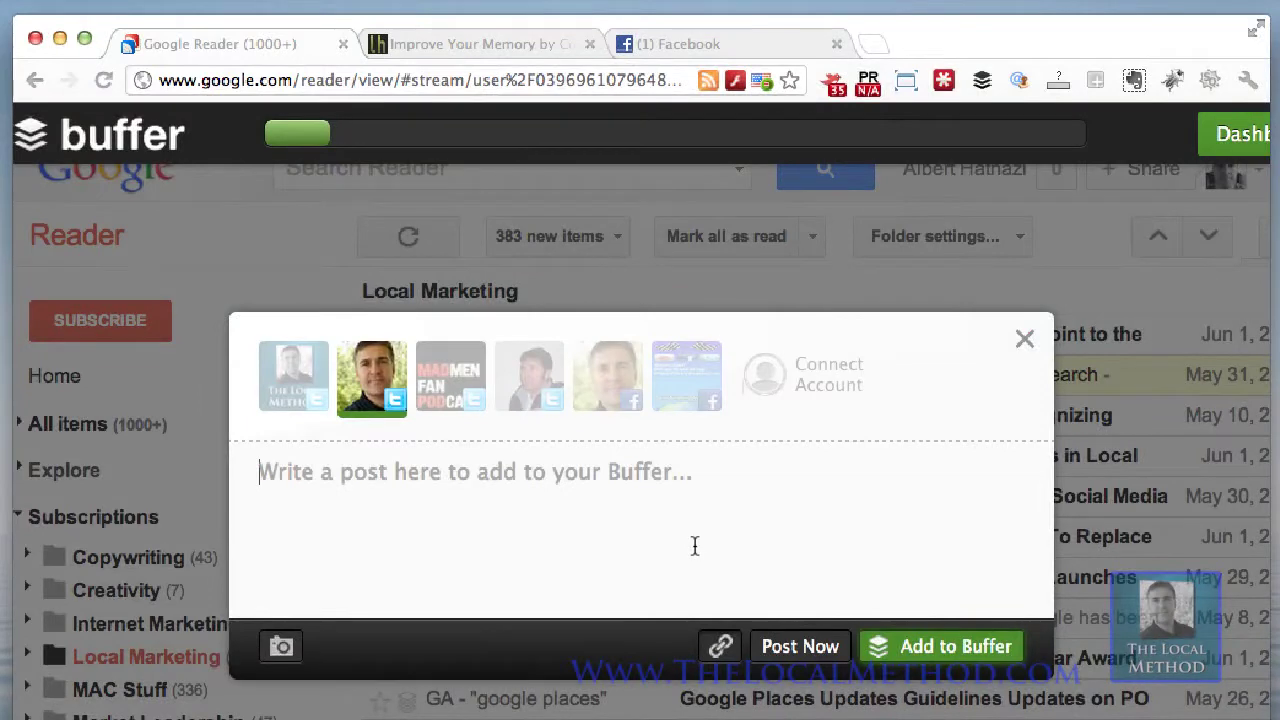
click(1218, 138)
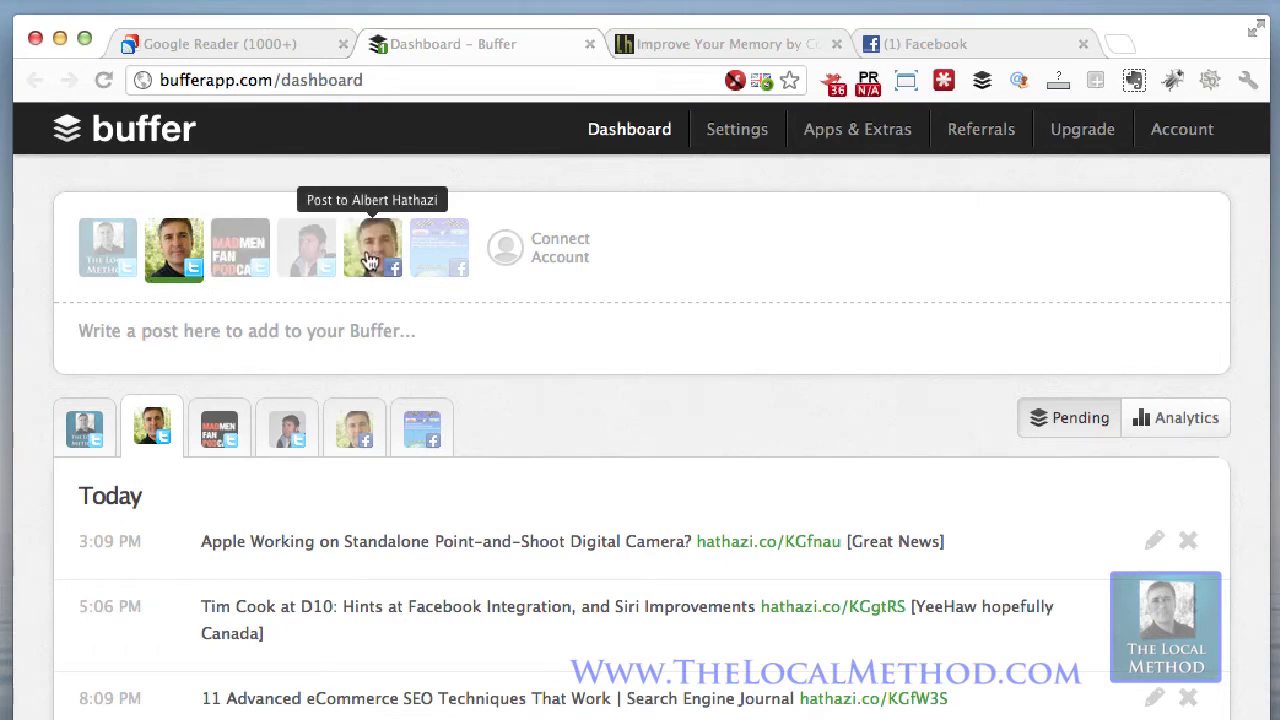
scroll(566, 414, down, 2)
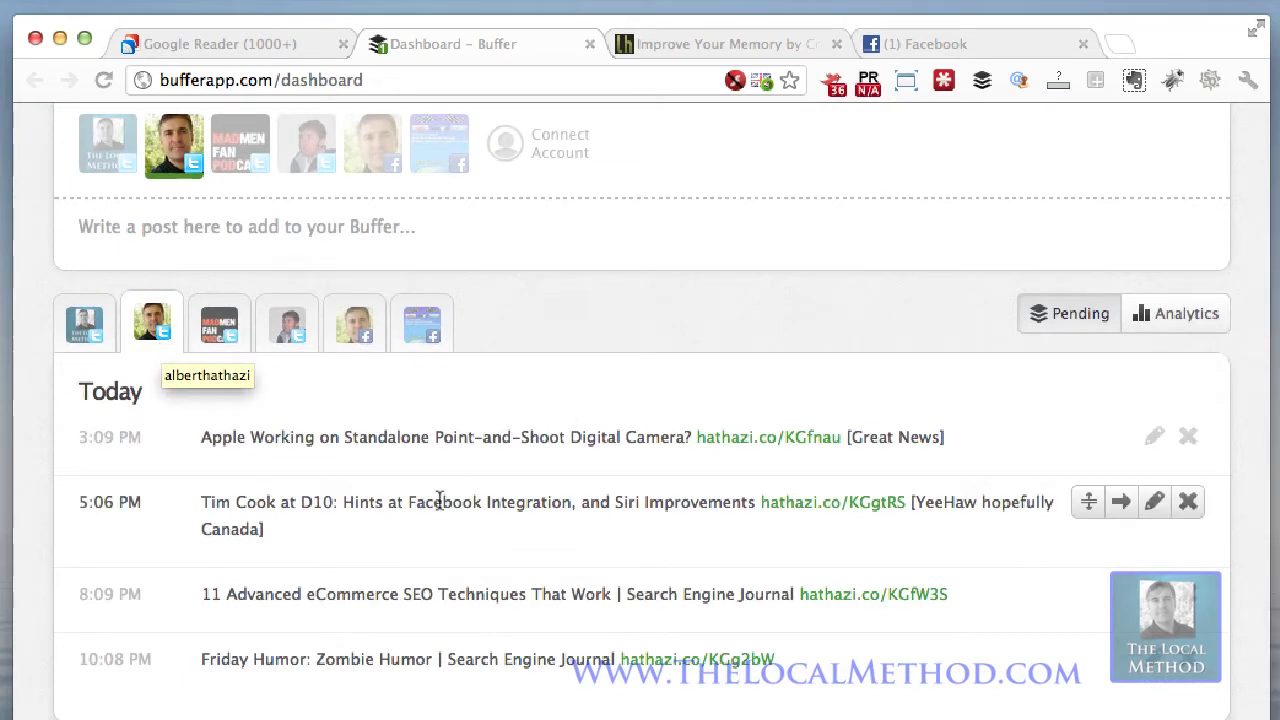
mouse_move(1067, 437)
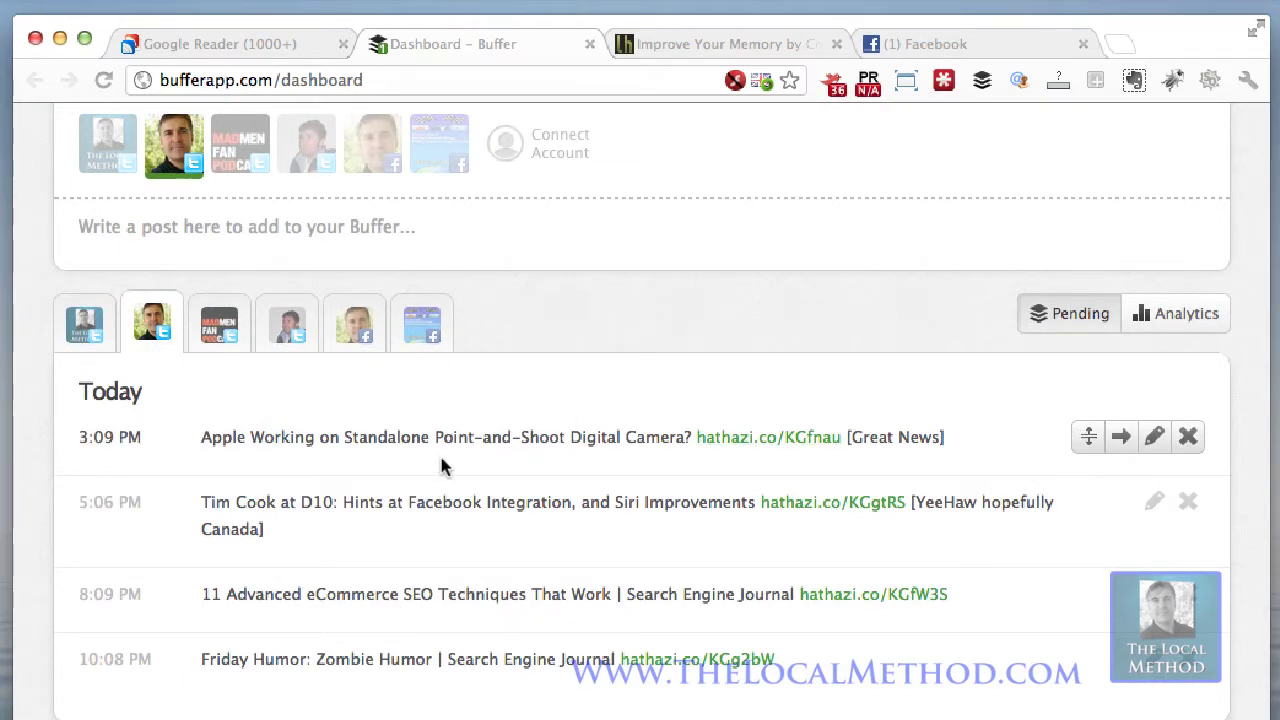
mouse_move(386, 652)
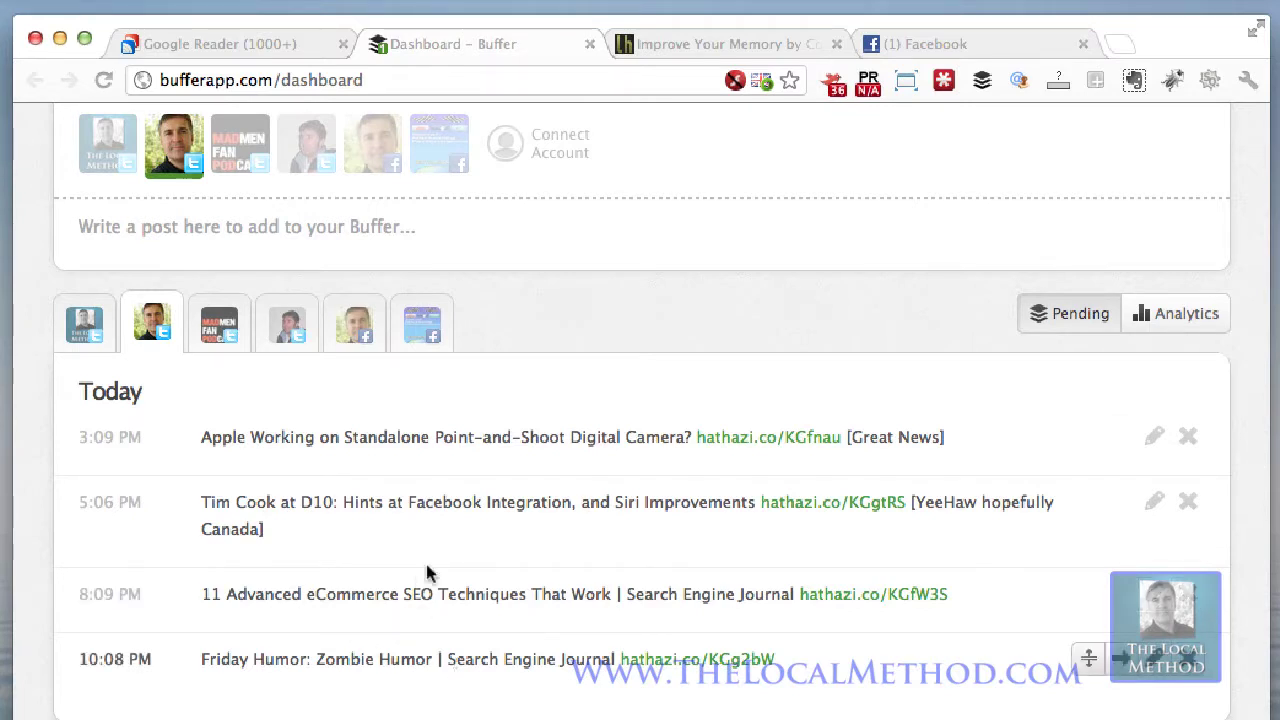
mouse_move(454, 453)
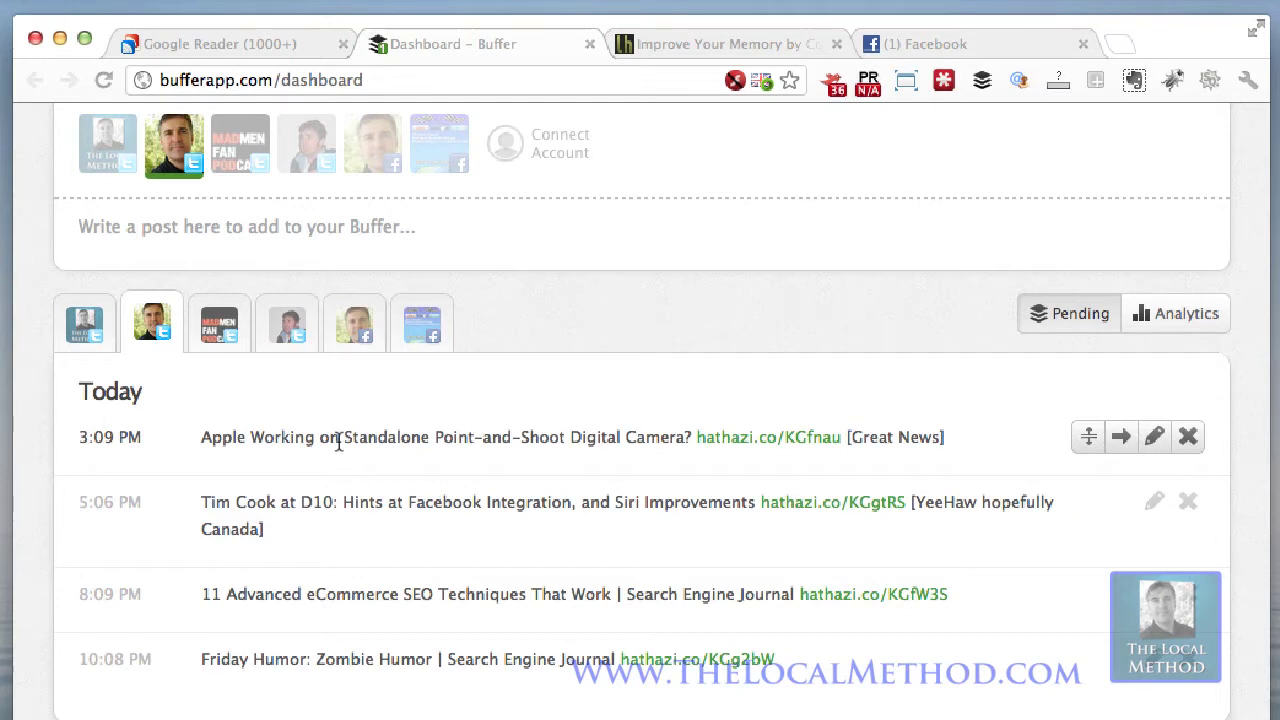
mouse_move(307, 497)
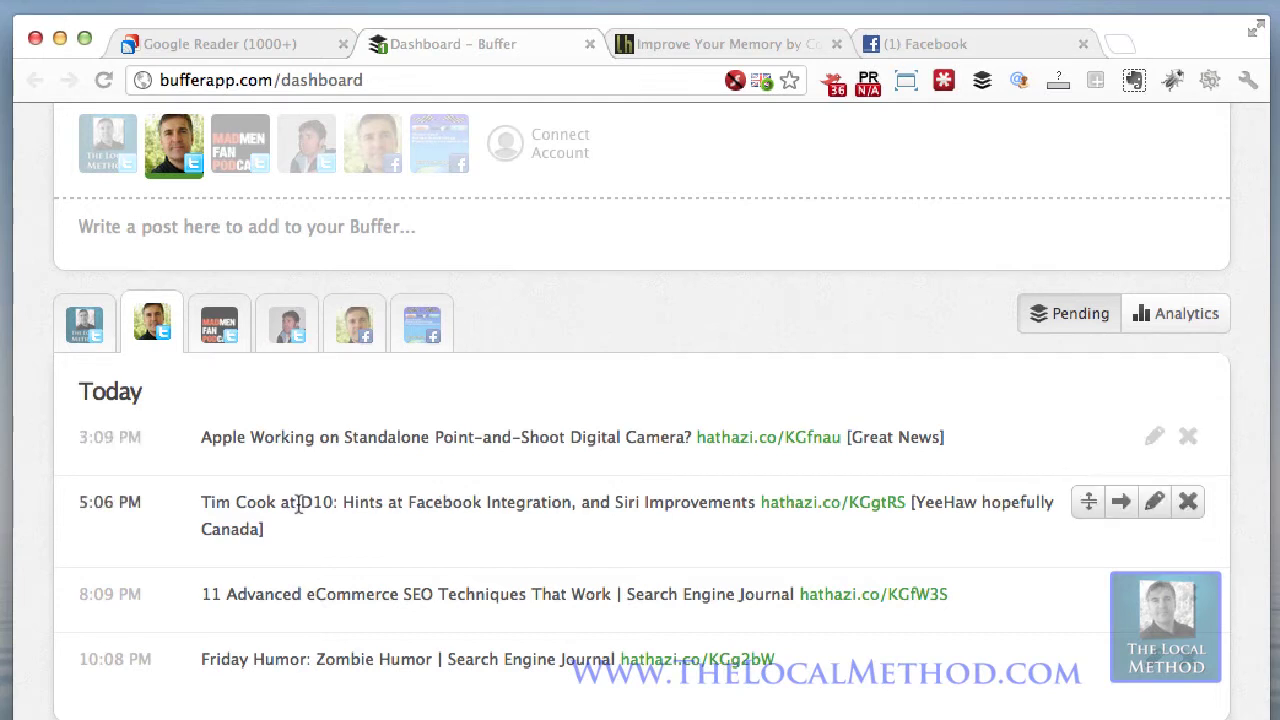
mouse_move(245, 586)
mouse_move(250, 651)
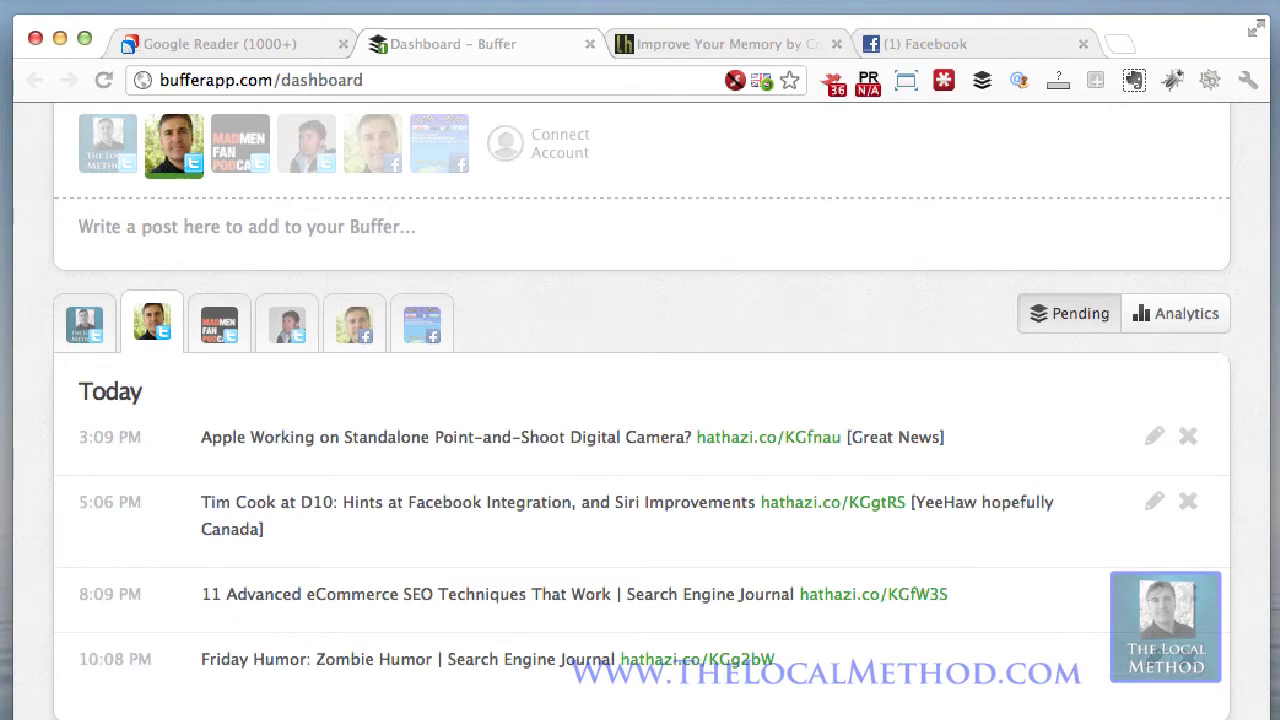
- View the pending queues of the Facebook page and the personal Facebook profile, and add the personal Twitter profile to the posting targets
click(424, 334)
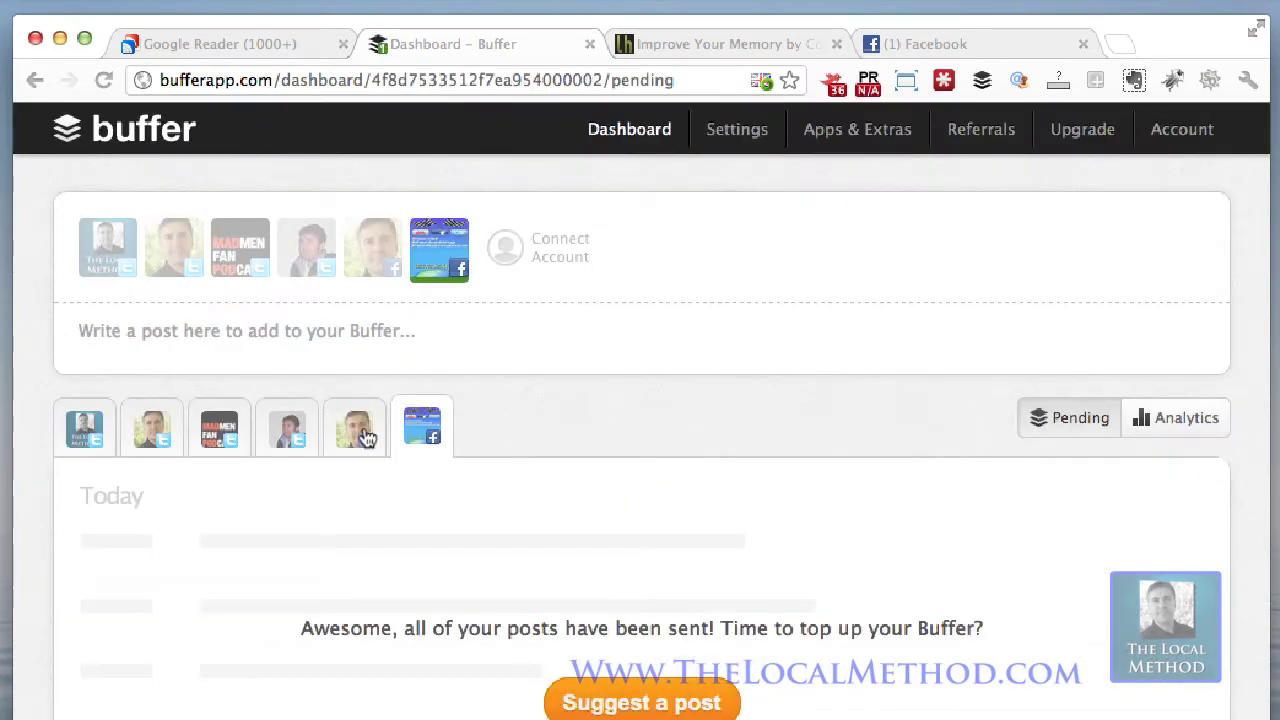
click(348, 434)
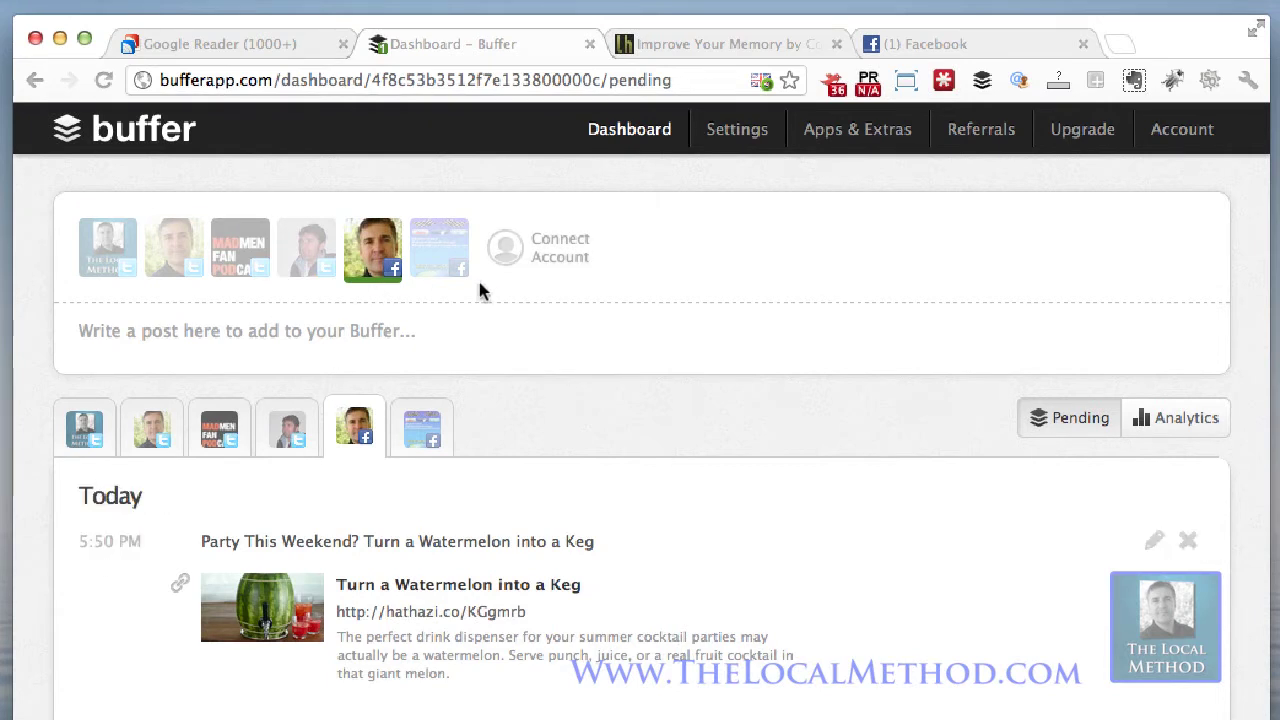
click(165, 272)
scroll(729, 246, up, 1)
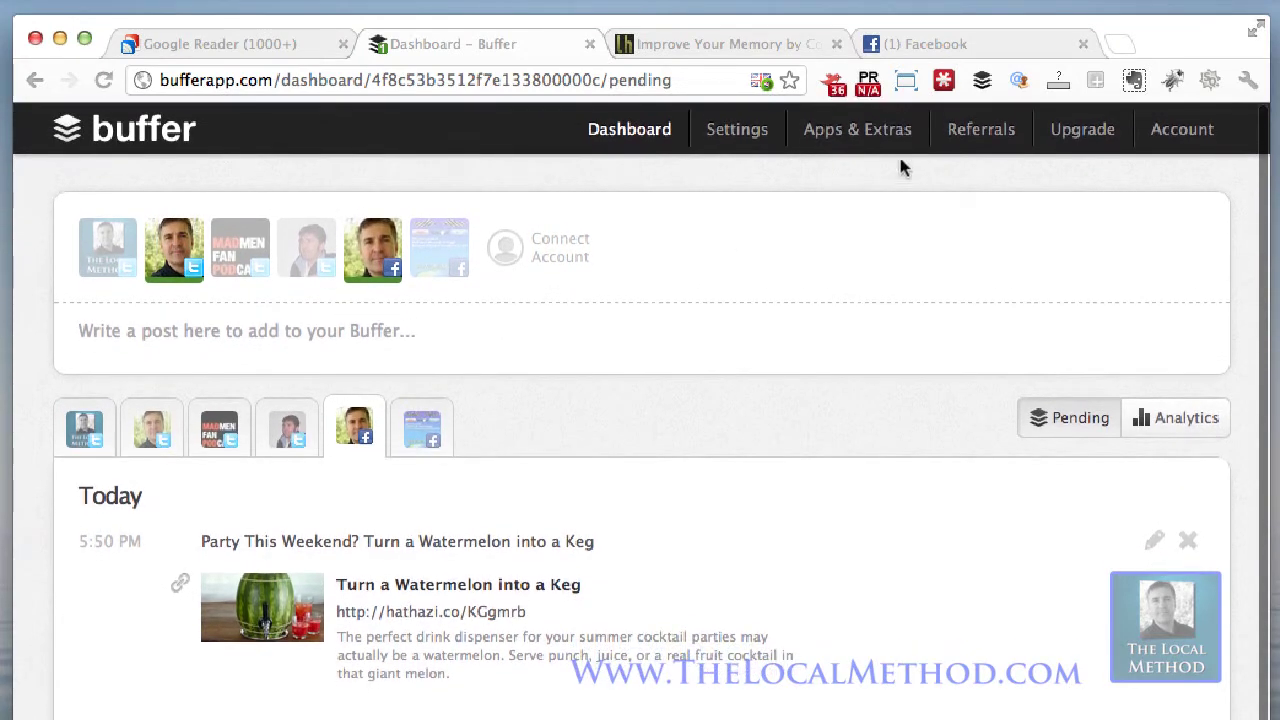
- Open the schedule and shortening settings of the personal Twitter profile in Buffer and examine its every-day and weekend tweeting times
click(730, 131)
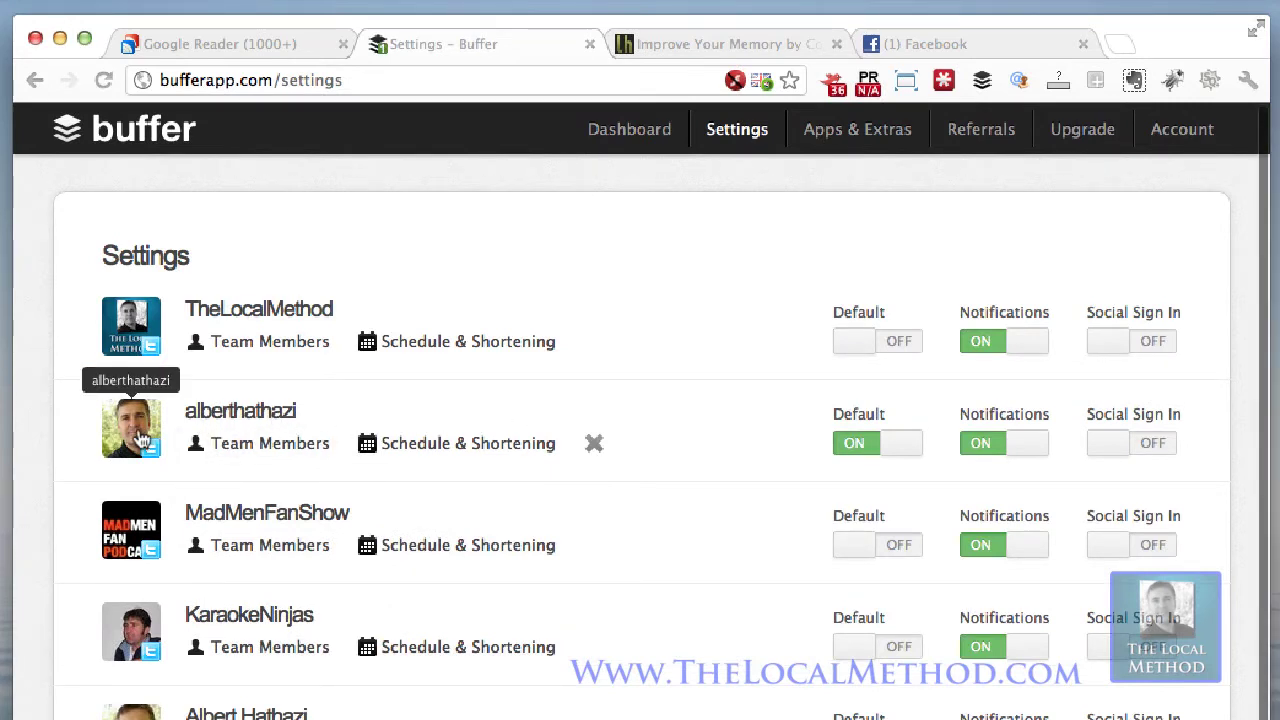
click(421, 455)
scroll(1062, 689, down, 3)
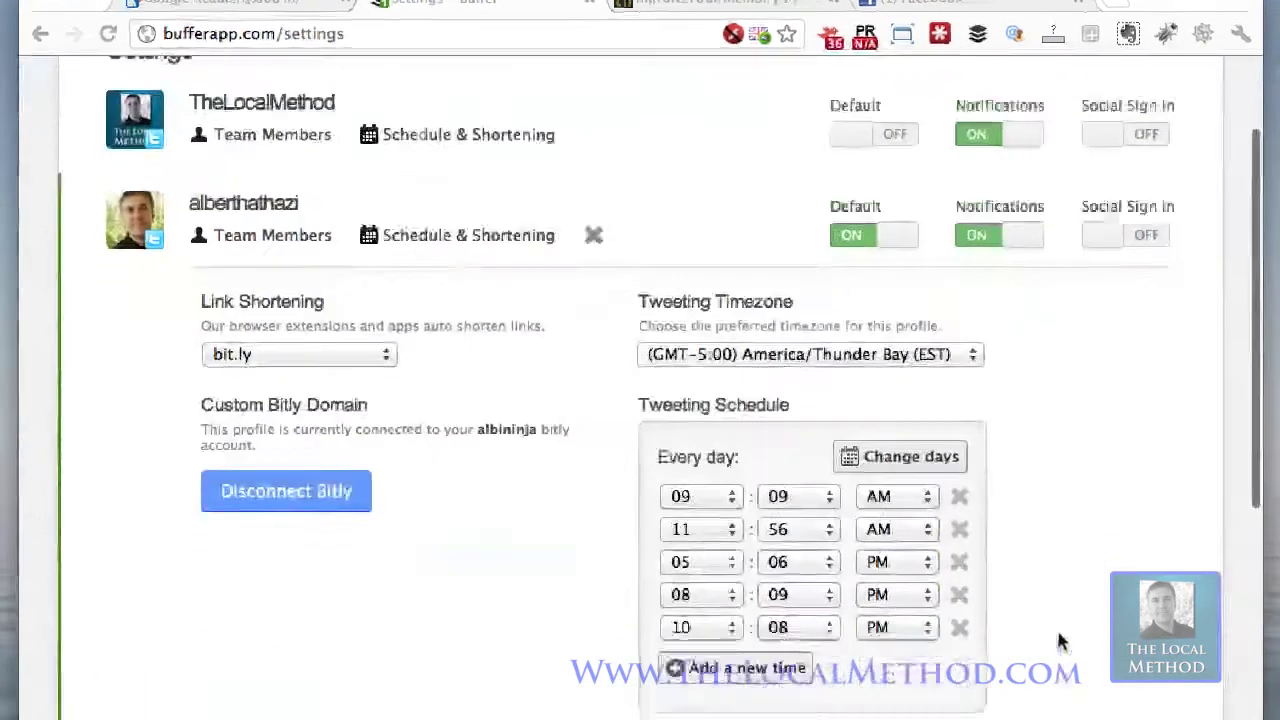
scroll(1039, 448, down, 2)
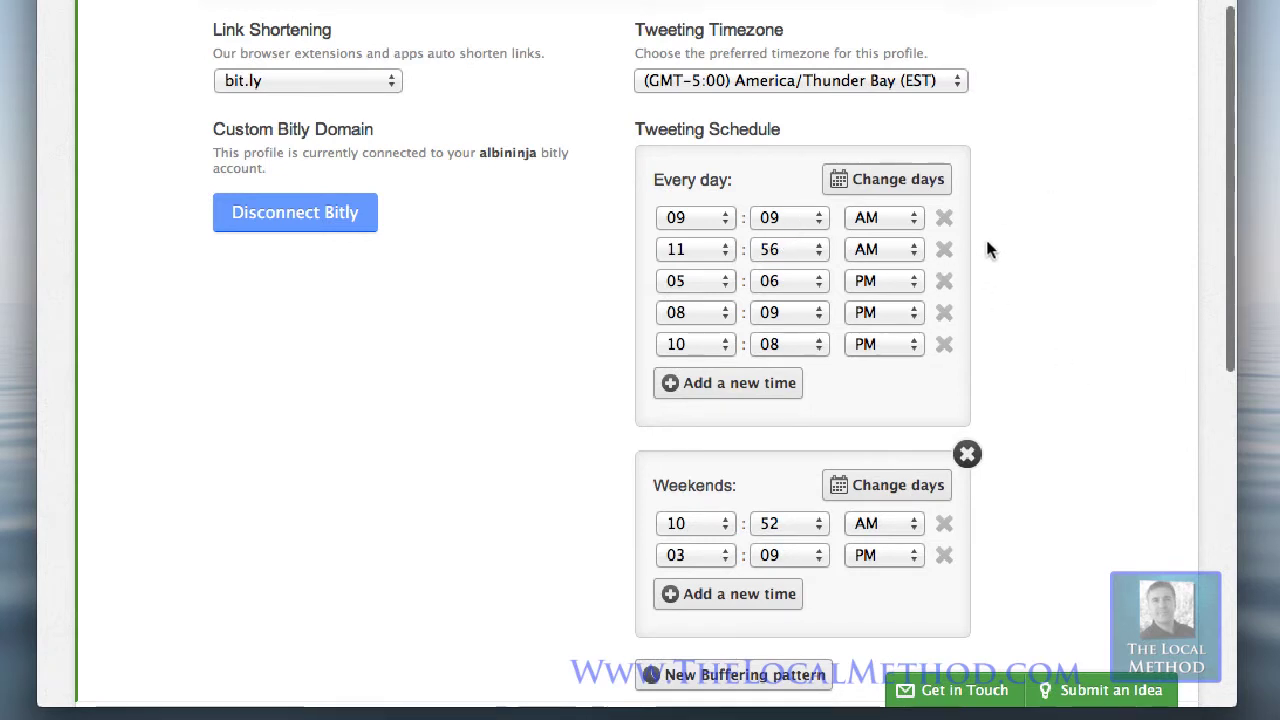
scroll(988, 250, down, 1)
scroll(988, 250, down, 5)
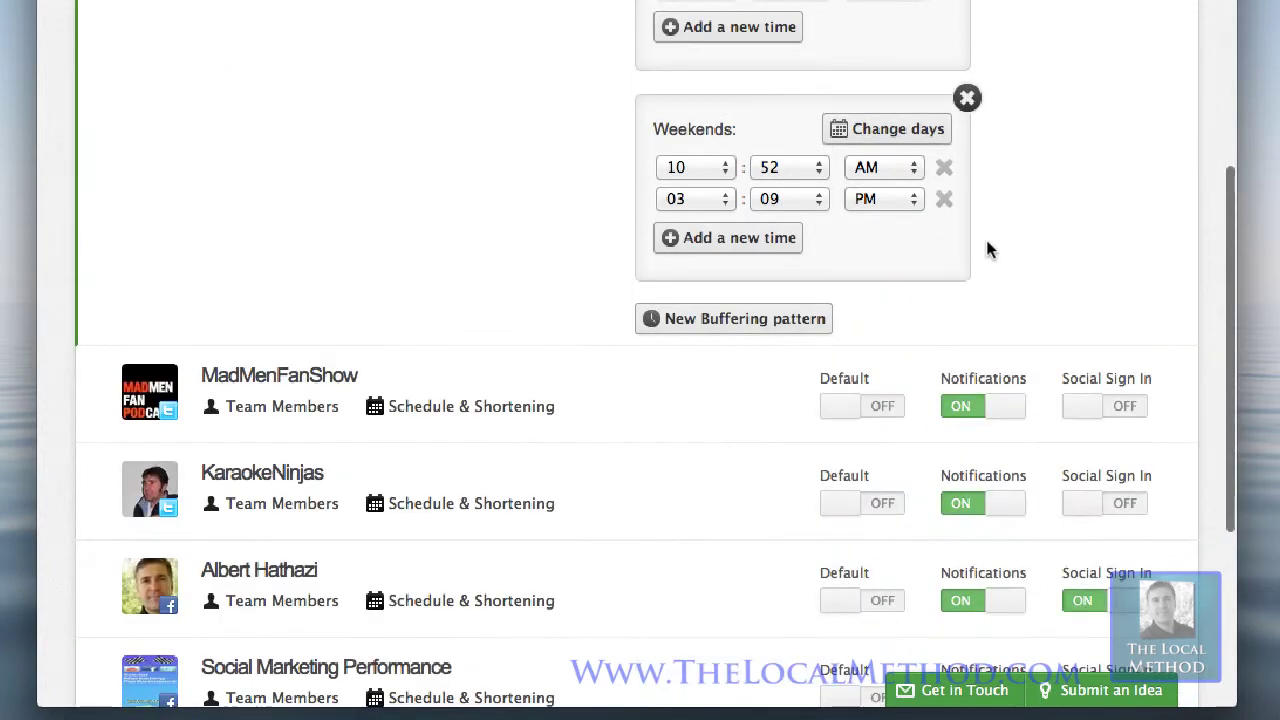
scroll(986, 249, up, 2)
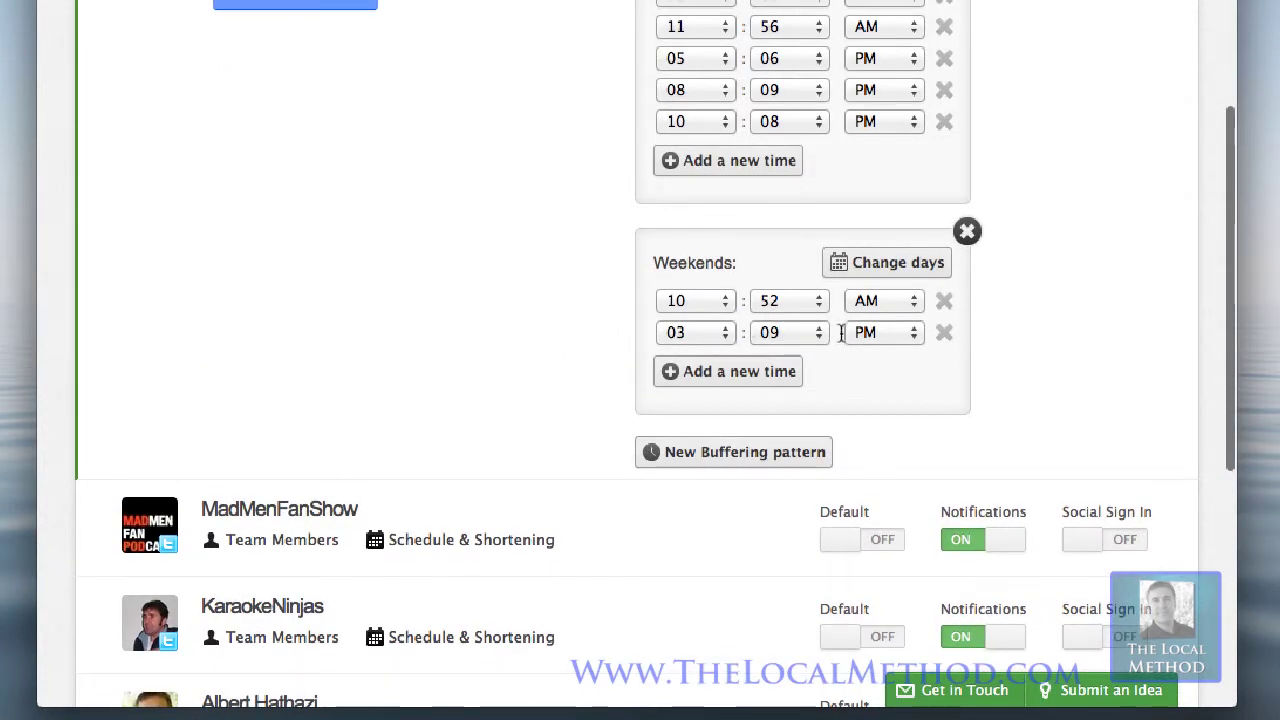
scroll(1100, 120, up, 4)
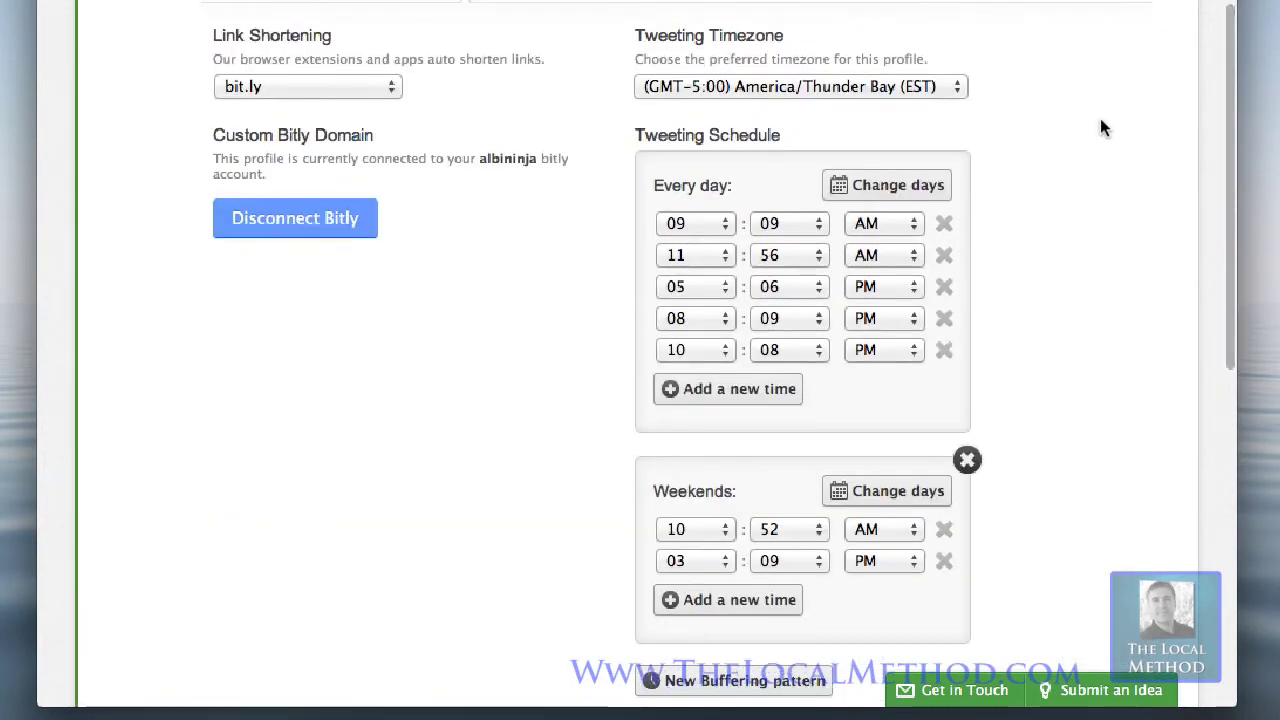
scroll(1100, 127, up, 2)
scroll(1100, 127, down, 4)
scroll(1100, 127, up, 6)
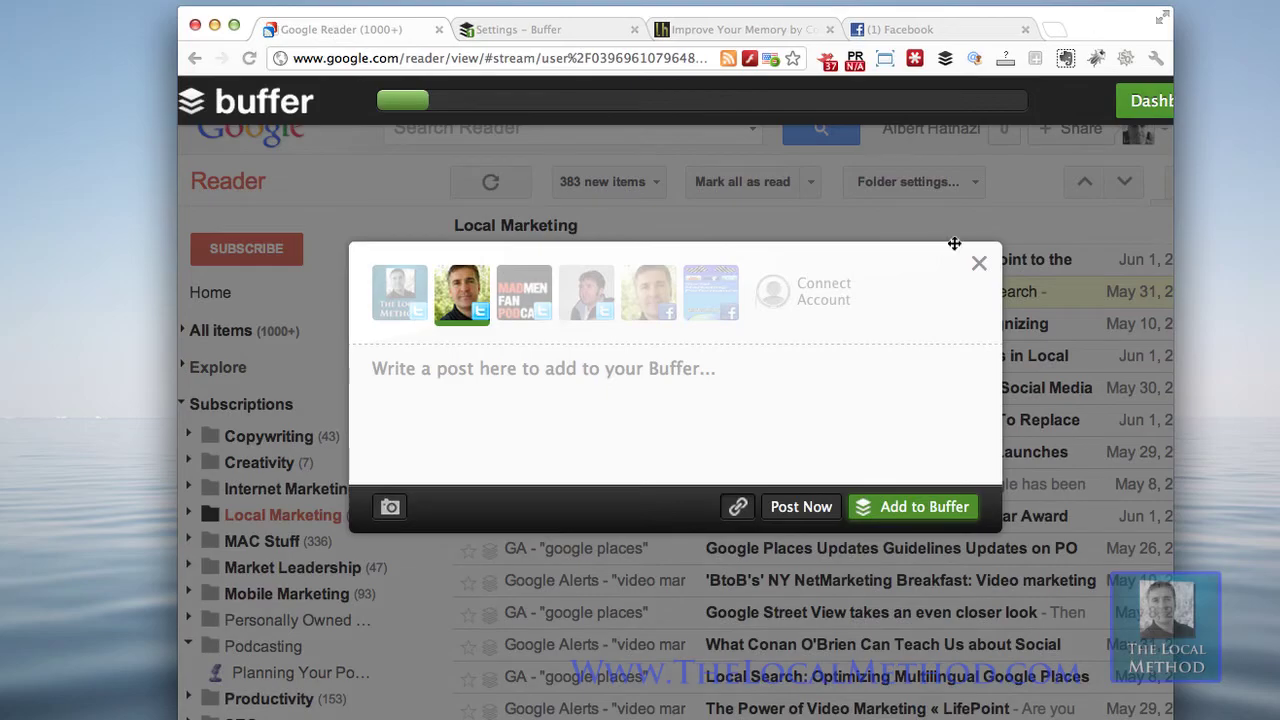
- Return to Google Reader and dismiss the empty Buffer post window to get back to the subscription folders
click(978, 264)
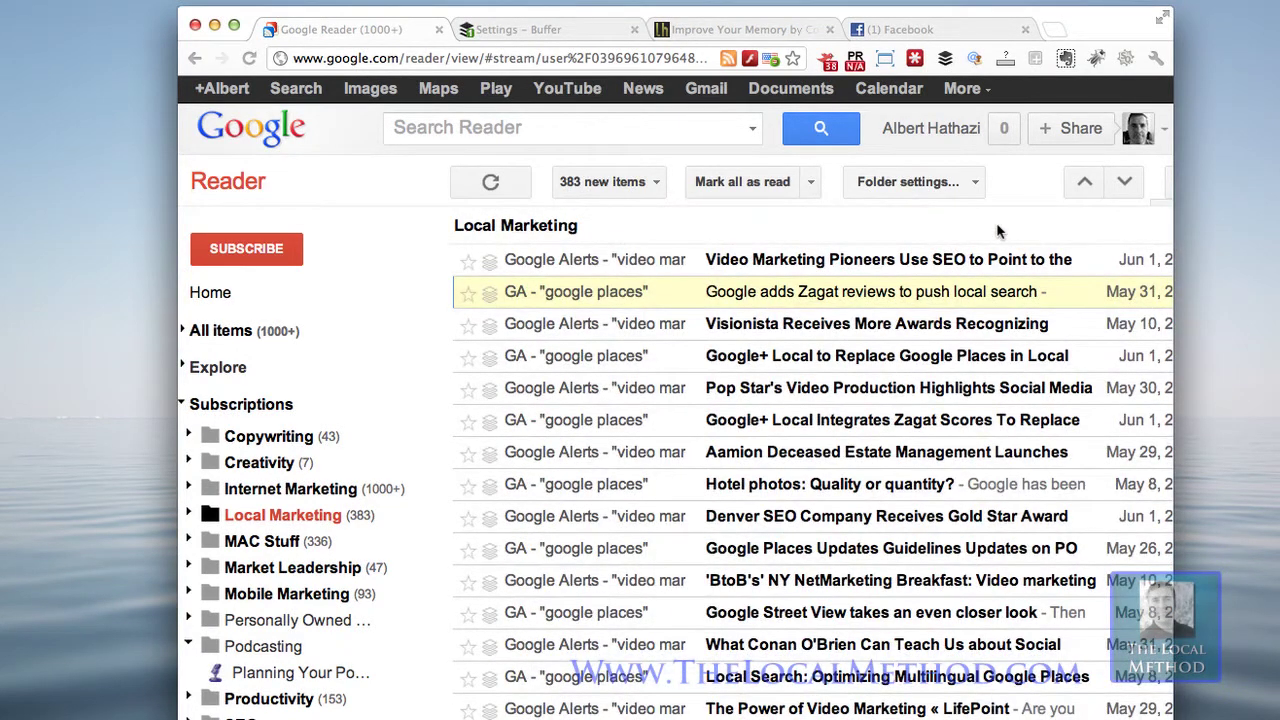
scroll(381, 354, down, 1)
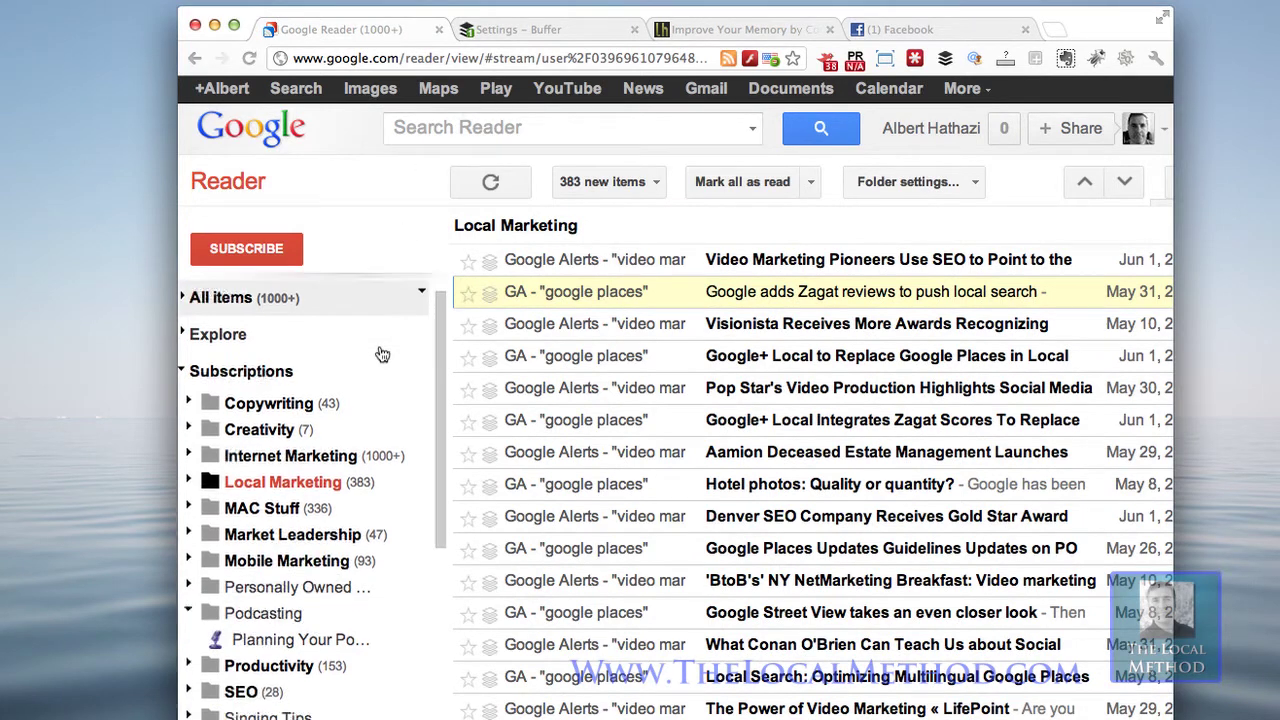